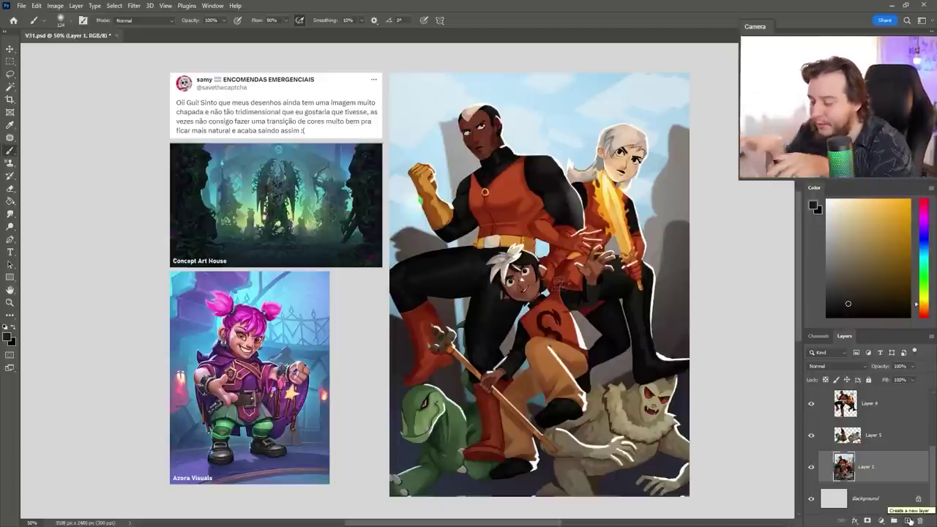
Step: Create a new empty layer directly above Layer 1 and clip it to Layer 1
left_click(910, 521)
right_click(848, 467)
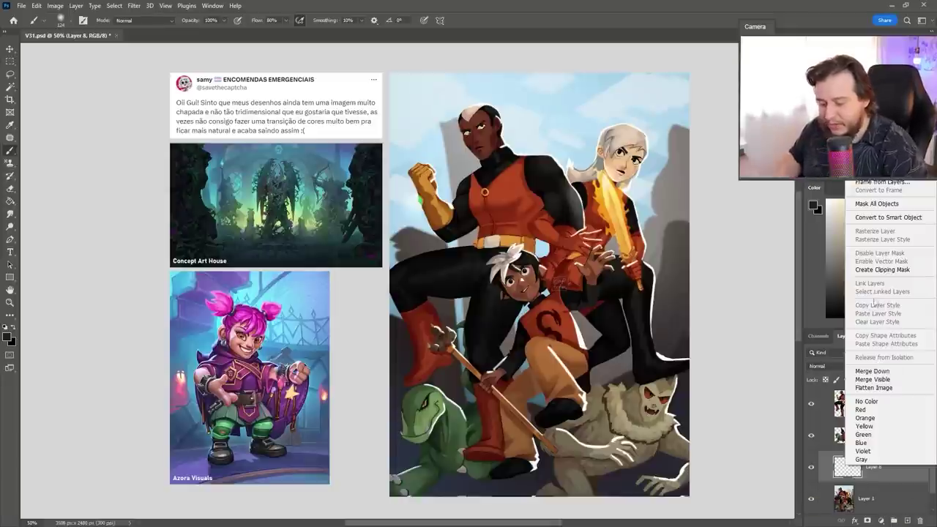
left_click(873, 271)
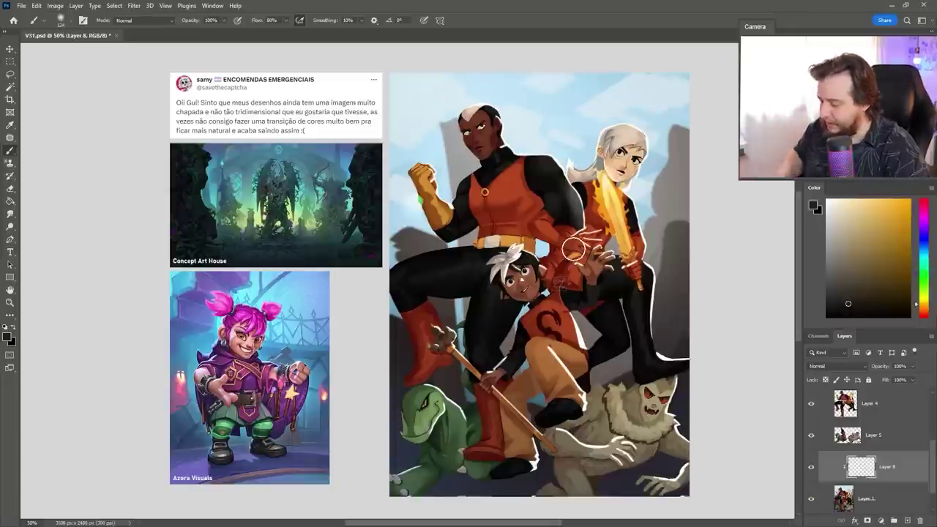
Step: Set up the soft Fofão brush at a very large size, with a more saturated version of the sampled sky blue
right_click(572, 250)
left_click(665, 333)
left_click(683, 148)
type("25")
key("Return")
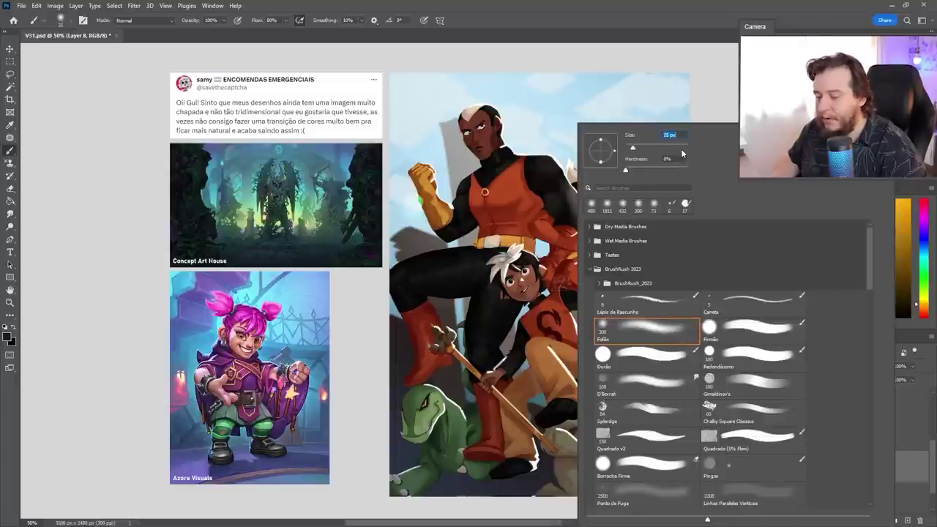
left_click(682, 148)
left_click(681, 31)
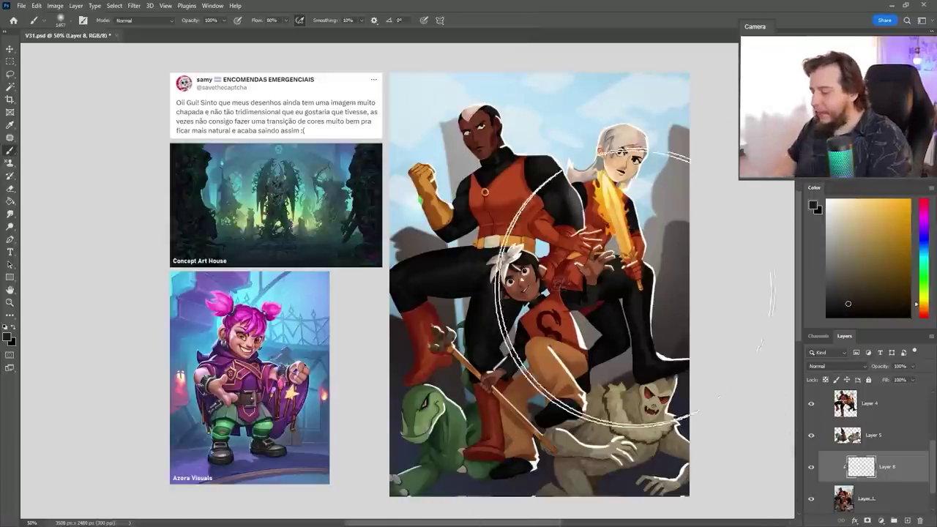
left_click(565, 107, "alt")
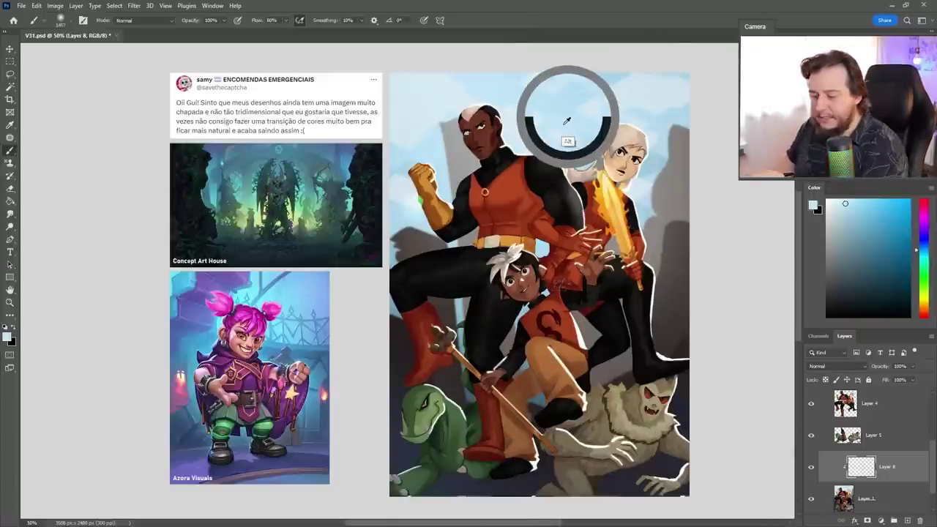
left_click(873, 202)
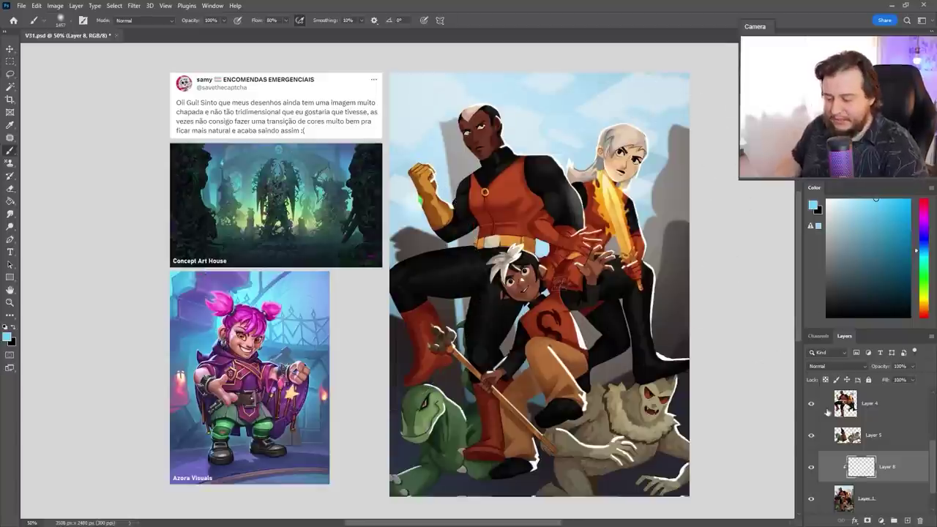
scroll(830, 452, "up", 3)
left_click(849, 466)
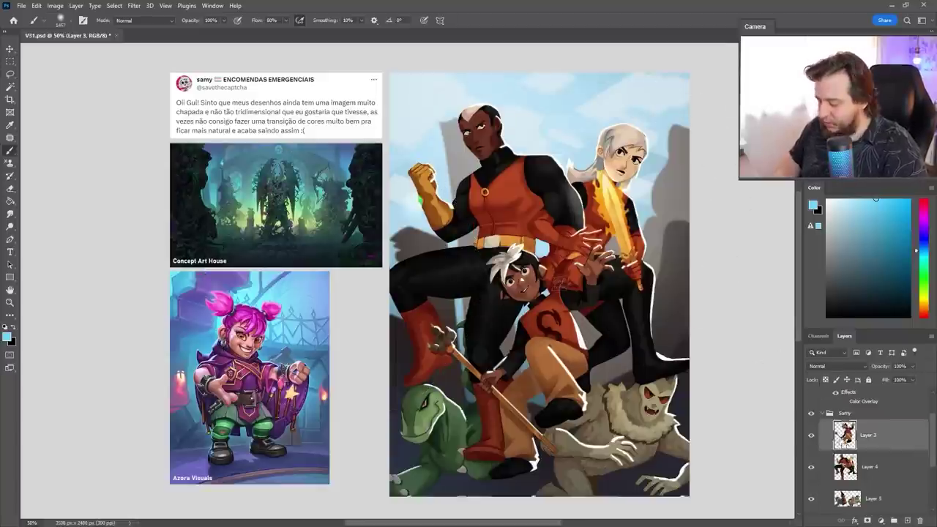
key("ctrl+u")
left_click_drag(780, 411, 828, 412)
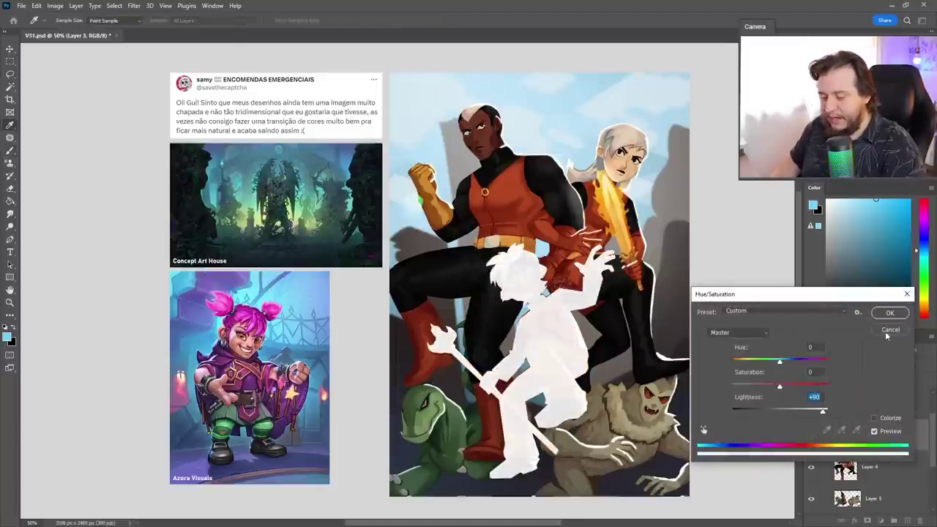
left_click(890, 329)
Step: Paint a soft sky-blue haze over the whole background on Layer 8 and compare it with the layer hidden
left_click(889, 435)
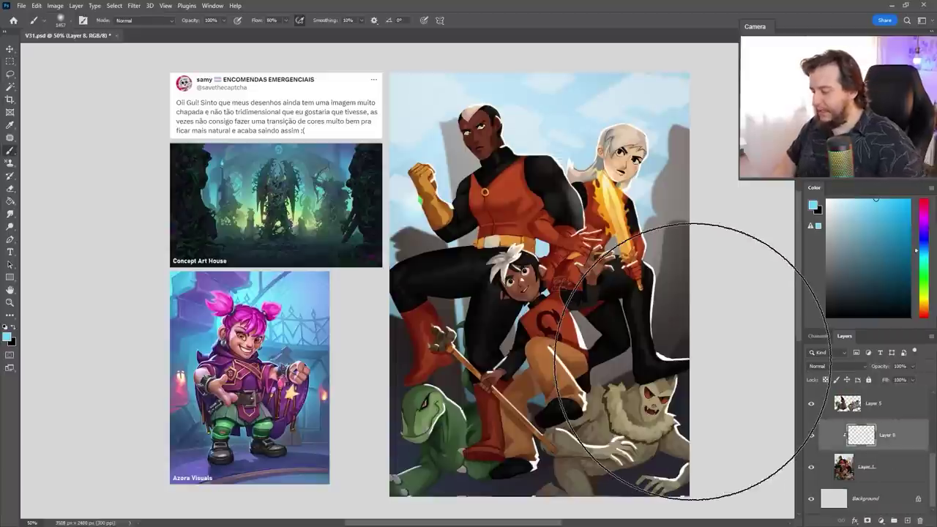
mouse_move(580, 192)
left_mouse_down()
mouse_move(395, 254)
mouse_move(678, 152)
mouse_move(693, 204)
mouse_move(559, 259)
mouse_move(449, 243)
mouse_move(691, 245)
mouse_move(579, 280)
mouse_move(574, 300)
mouse_move(631, 336)
mouse_move(568, 357)
mouse_move(410, 349)
mouse_move(659, 427)
mouse_move(612, 463)
mouse_move(528, 375)
mouse_move(526, 484)
mouse_move(591, 467)
left_mouse_up()
left_click(677, 191, "alt")
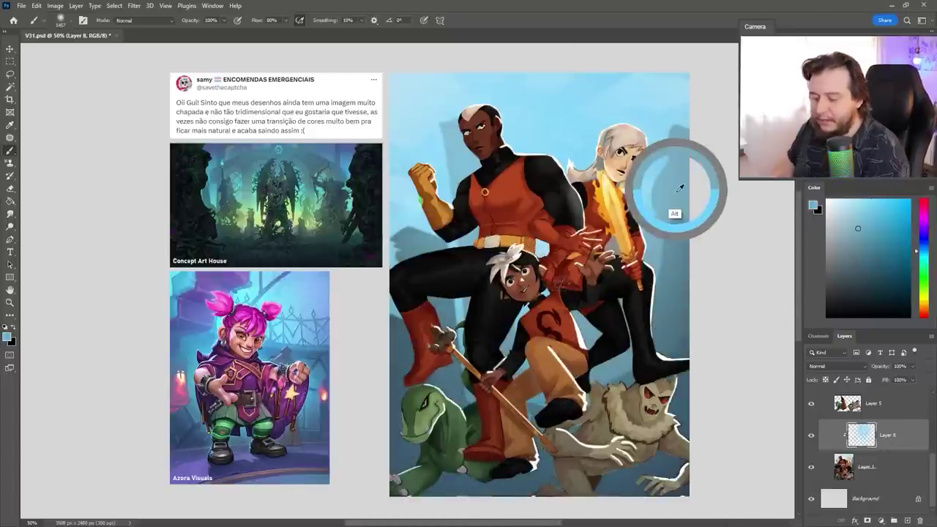
left_click(812, 436)
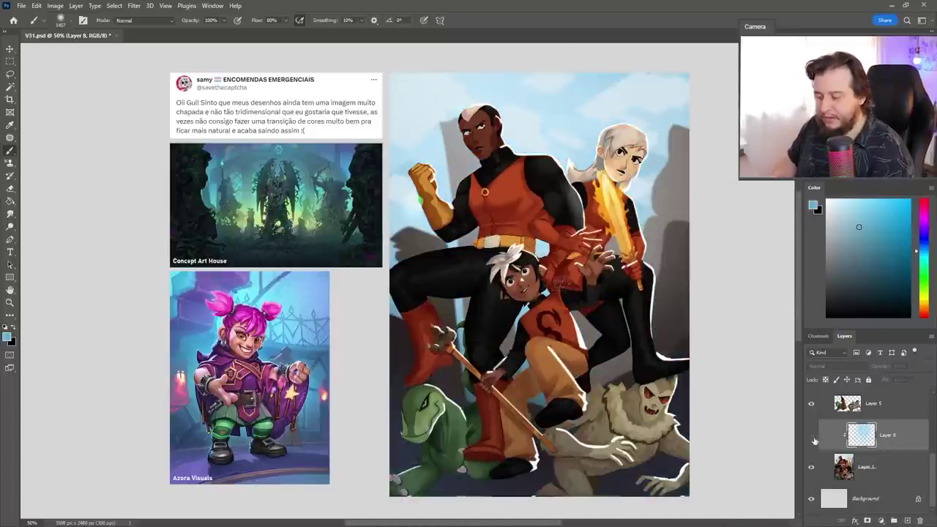
left_click(811, 437)
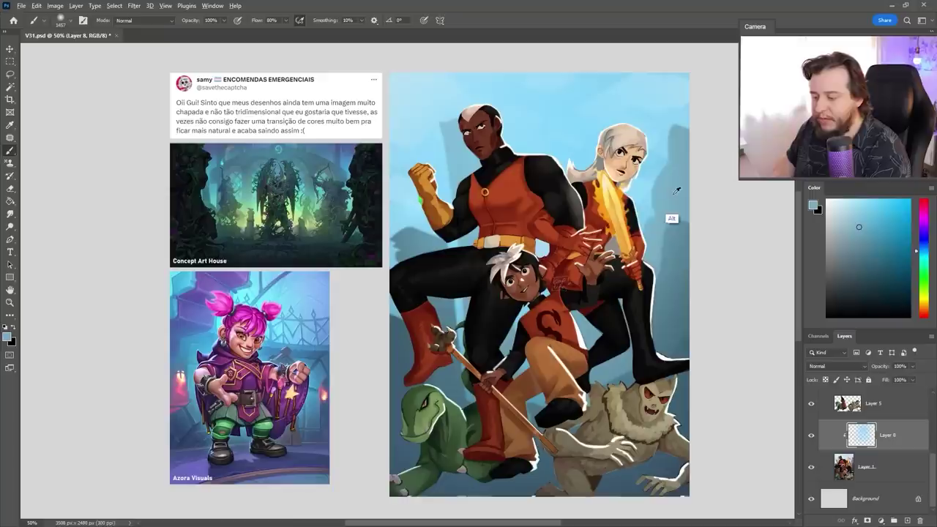
Step: Blend the haze on Layer 8 further, using lighter and darker blues sampled from the background beside the figures
left_click(678, 190, "alt")
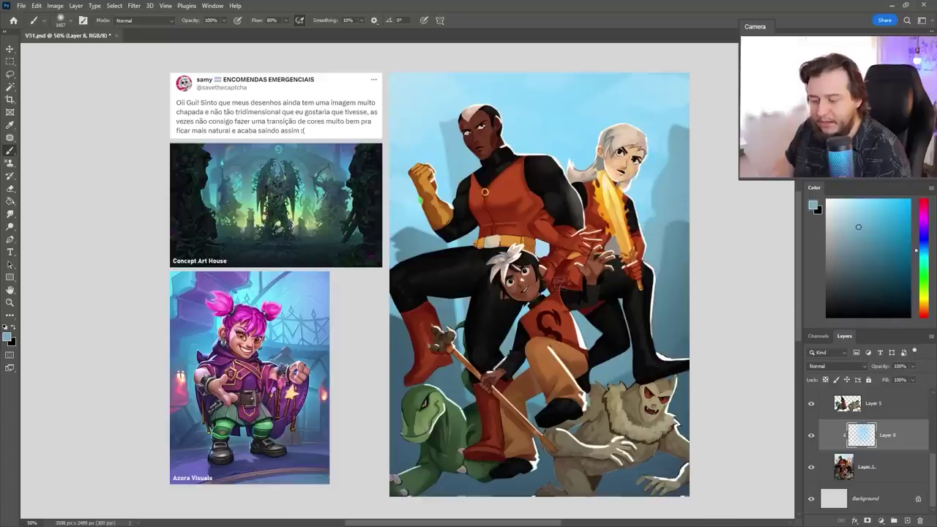
left_click(670, 297, "alt")
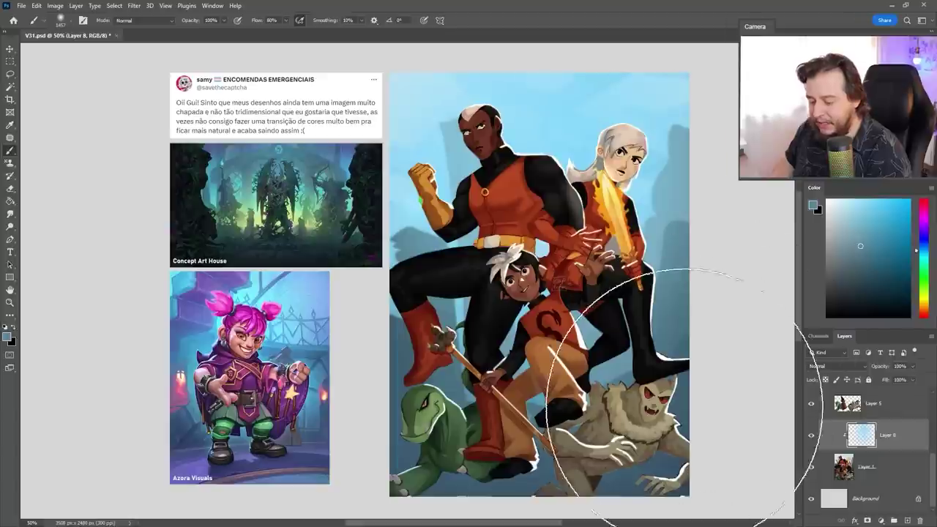
left_click(691, 399, "alt")
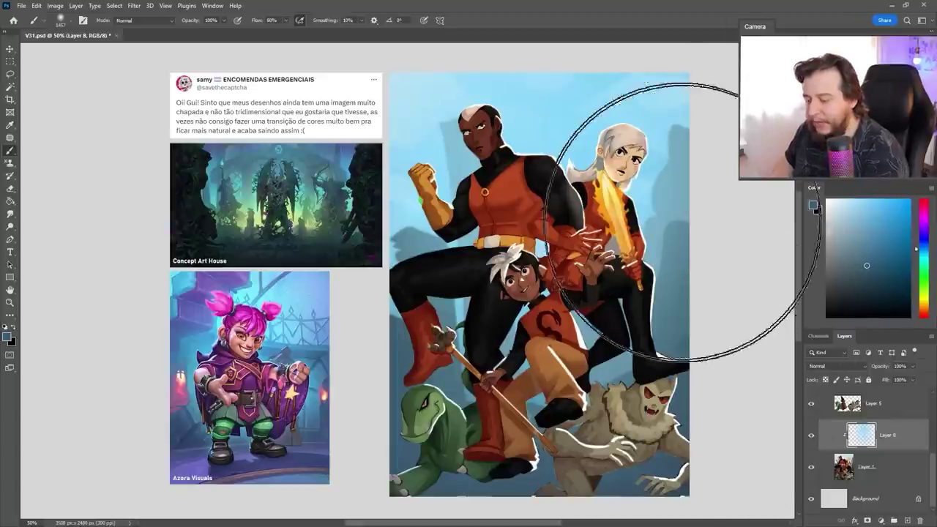
left_click_drag(679, 181, 551, 121)
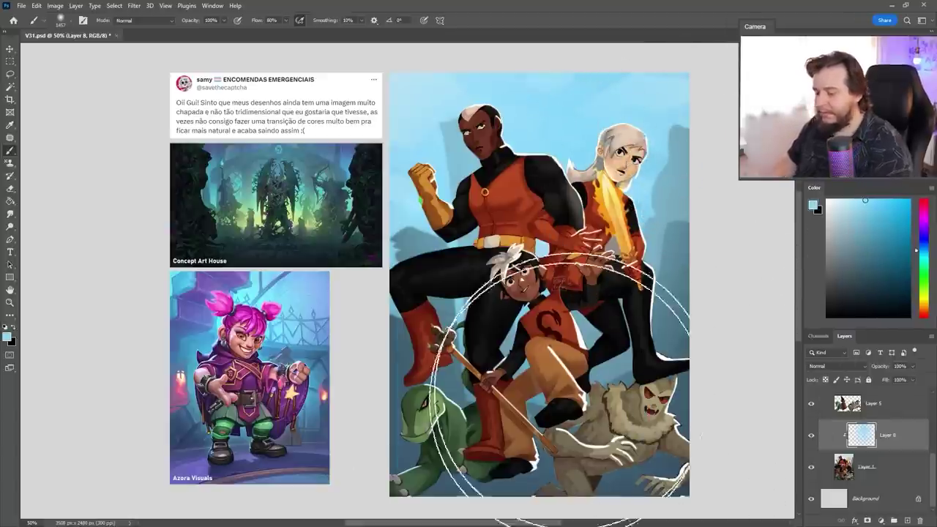
Step: Add a clipped layer above Layer 8 for a light turquoise tint, plus an empty unclipped layer above it
left_click(907, 521)
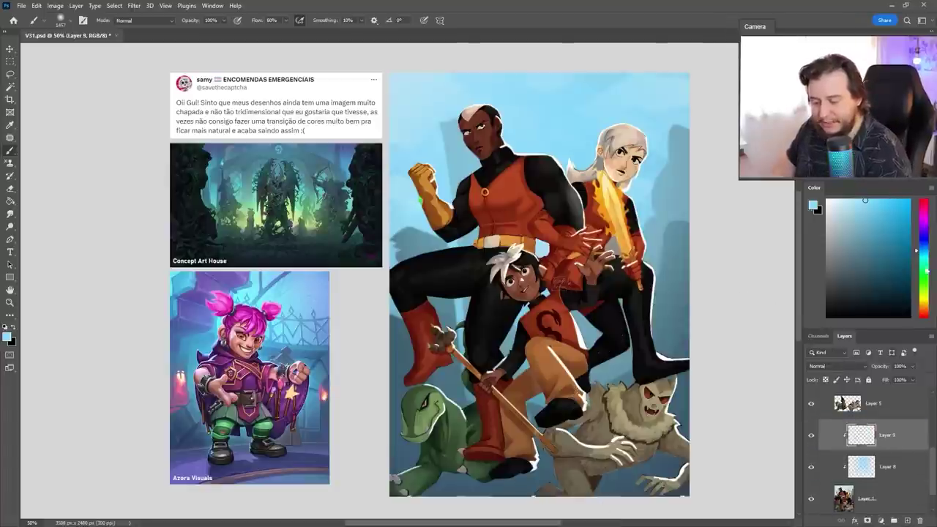
mouse_move(927, 258)
left_mouse_down()
mouse_move(924, 247)
mouse_move(925, 302)
mouse_move(928, 260)
left_mouse_up()
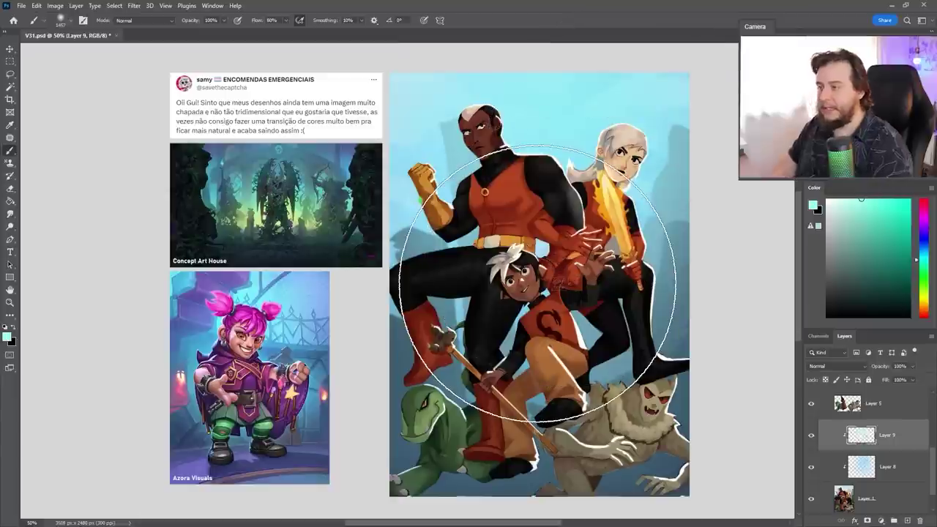
left_click(914, 379)
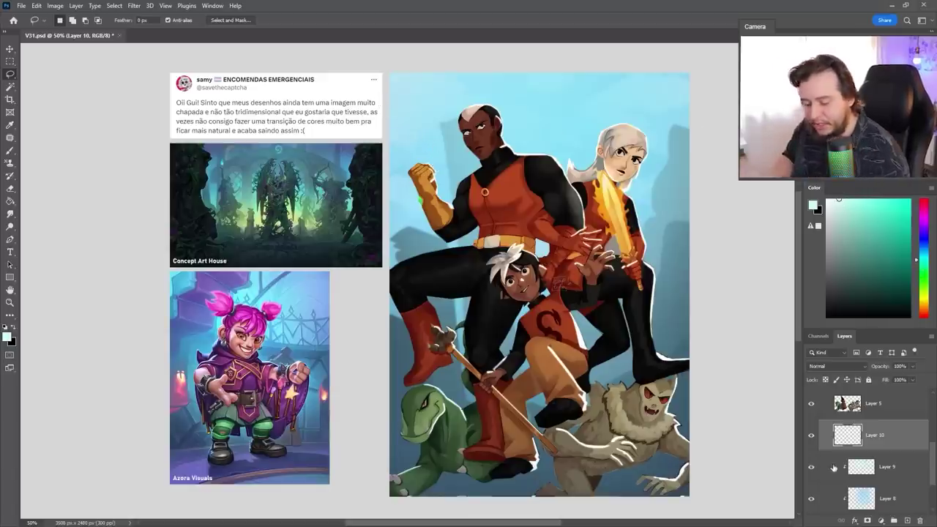
left_click(812, 495)
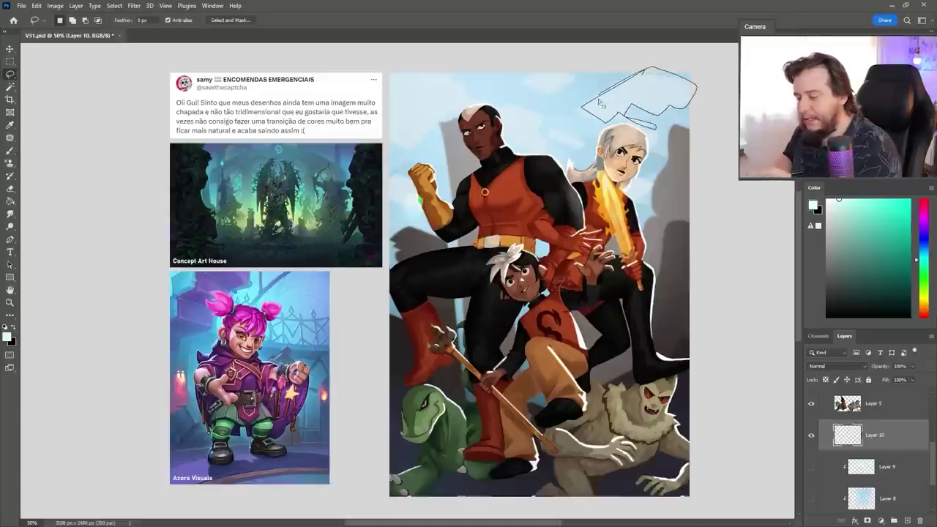
key("ctrl+d")
left_click(812, 497)
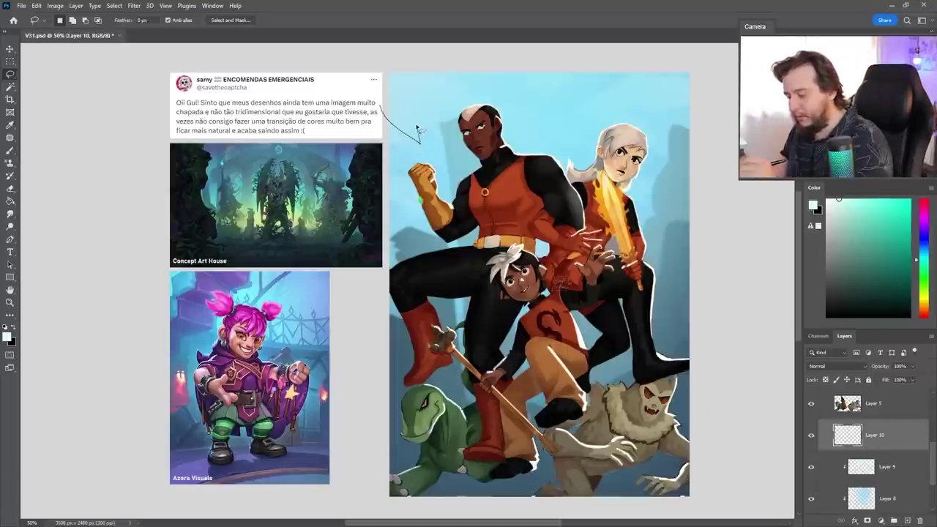
left_click_drag(454, 149, 445, 137)
key("ctrl+d")
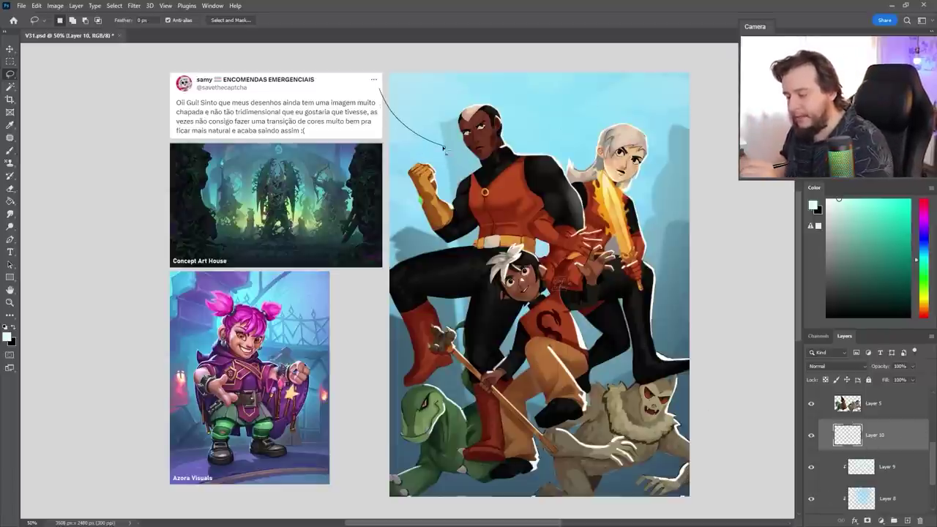
Step: Outline diagonal, streaky cloud shapes across the sky on Layer 10 with the Lasso and fill them with pale turquoise
mouse_move(542, 128)
left_mouse_down()
mouse_move(680, 144)
mouse_move(461, 91)
mouse_move(453, 84)
mouse_move(490, 85)
mouse_move(463, 55)
mouse_move(364, 79)
left_mouse_up()
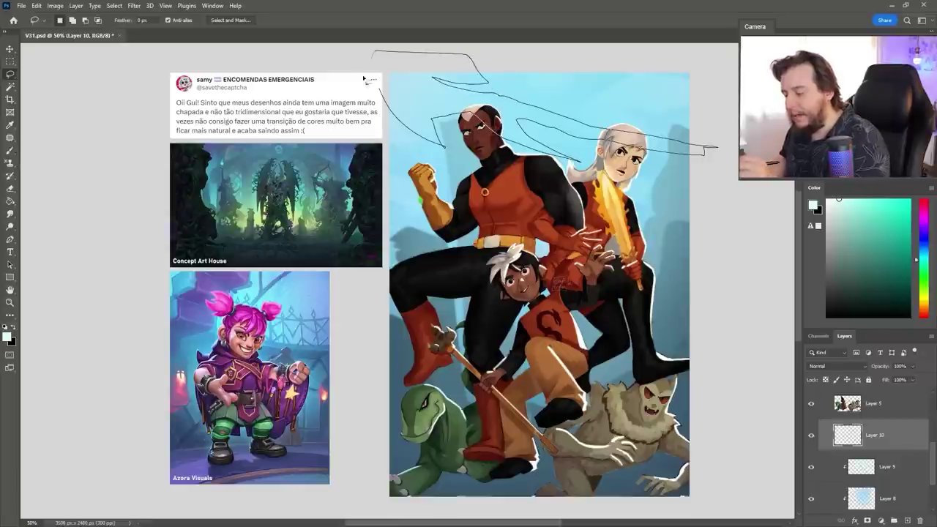
left_click_drag(429, 136, 435, 141)
mouse_move(382, 163)
left_mouse_down()
mouse_move(505, 190)
mouse_move(432, 198)
mouse_move(368, 176)
mouse_move(393, 155)
left_mouse_up()
mouse_move(556, 74)
left_mouse_down()
mouse_move(664, 122)
mouse_move(724, 129)
mouse_move(518, 61)
mouse_move(521, 81)
mouse_move(611, 114)
mouse_move(604, 97)
mouse_move(726, 135)
left_mouse_up()
key("g")
left_click(659, 112)
key("ctrl+d")
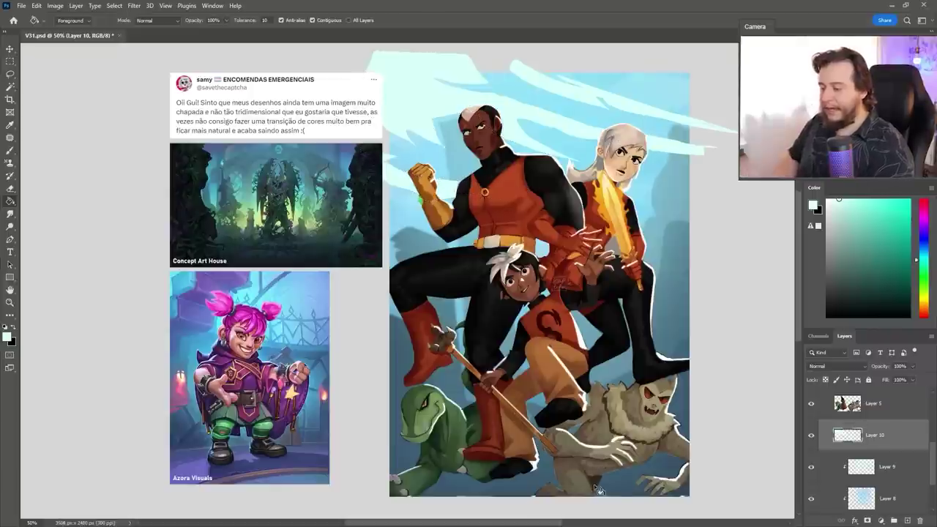
Step: Hide Layer 10 and fill lassoed cloud bands, curving down across the sky, with pale turquoise on a new layer
left_click(812, 435)
left_click(908, 521)
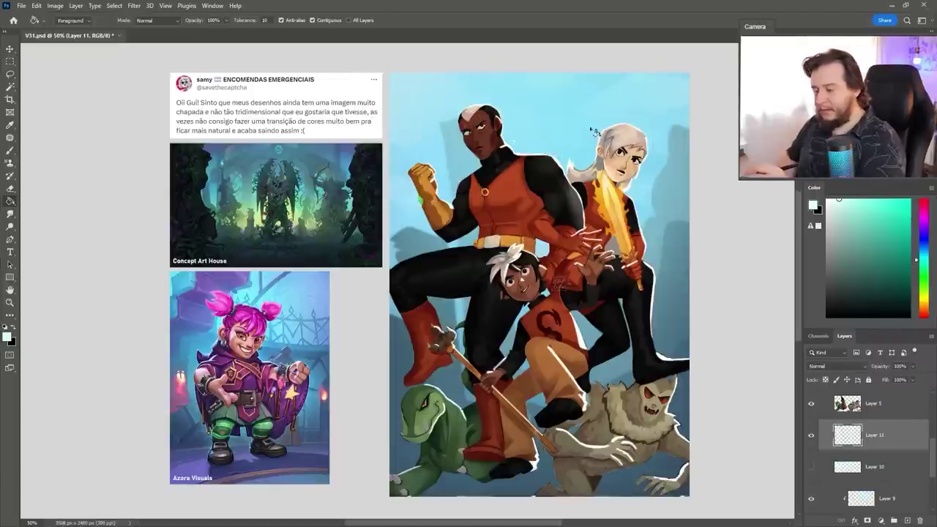
key("l")
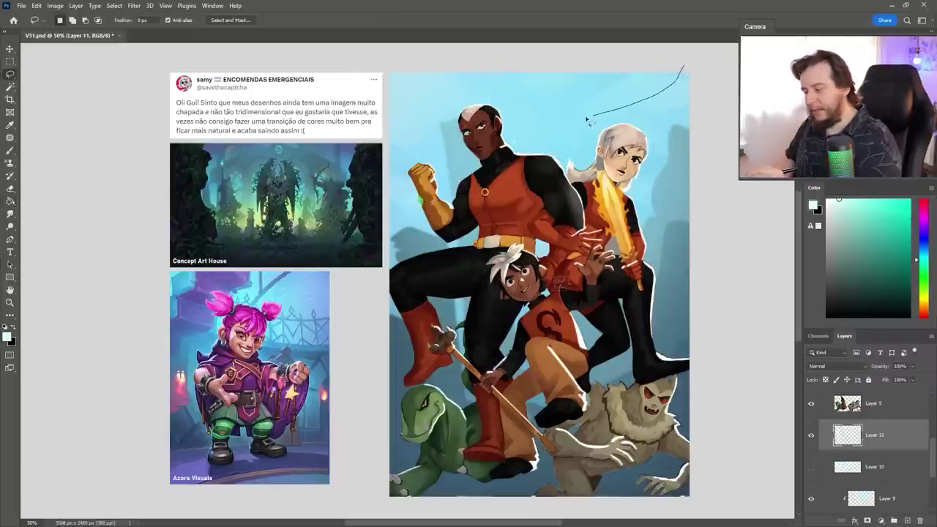
mouse_move(426, 115)
left_mouse_down()
mouse_move(382, 131)
mouse_move(445, 165)
mouse_move(503, 177)
mouse_move(593, 154)
left_mouse_up()
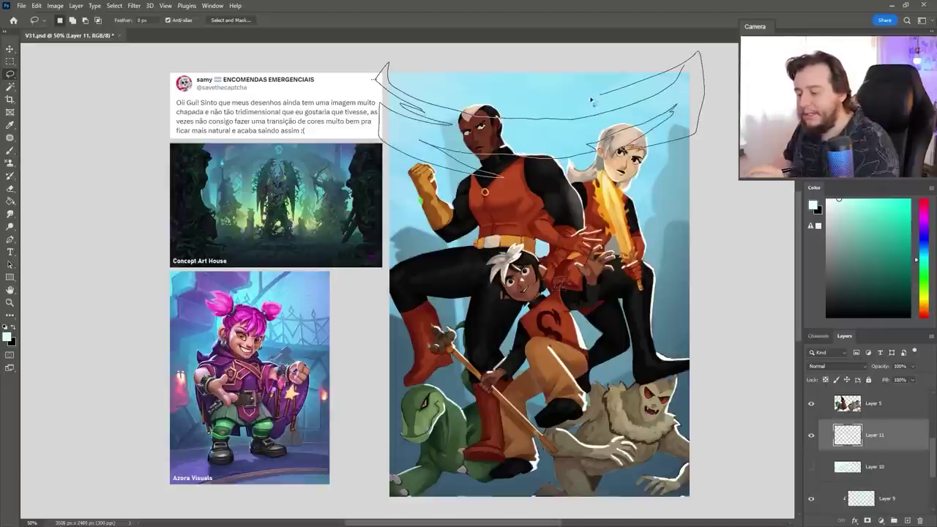
left_click_drag(666, 95, 670, 99)
key("g")
left_click(648, 145)
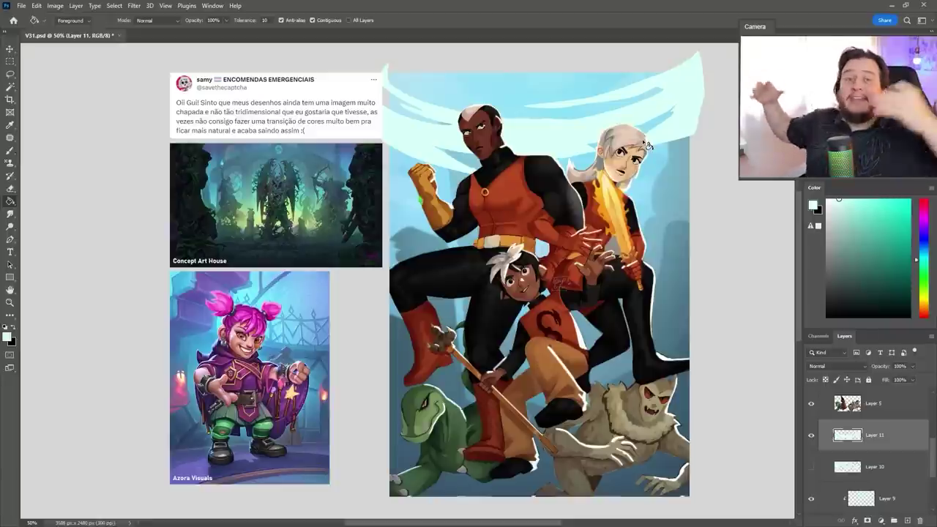
Step: Hide the curved clouds on Layer 11 and show the streaky clouds on Layer 10 again
left_click(812, 440)
left_click(811, 467)
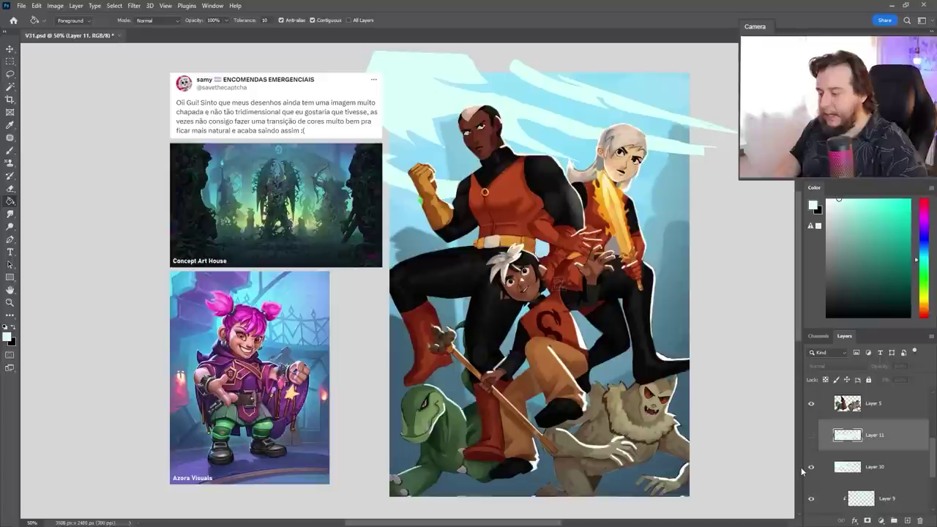
key("k")
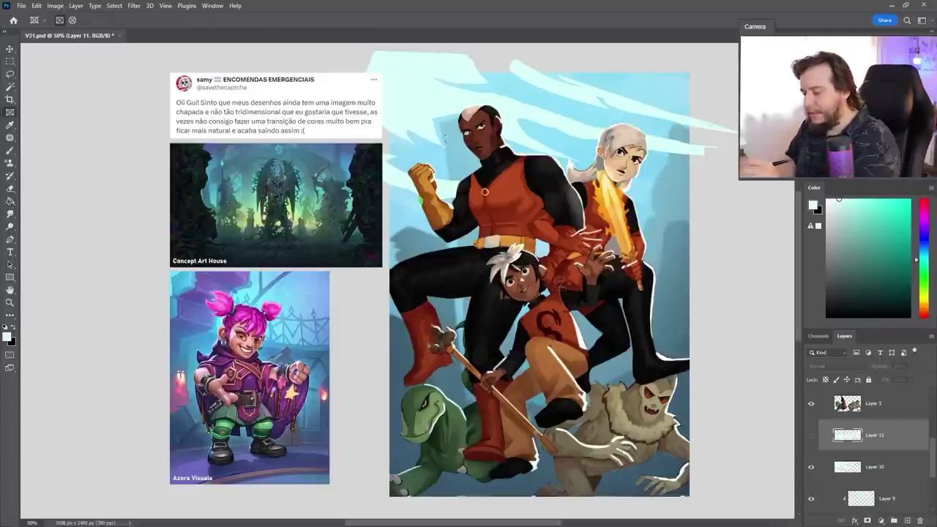
key("l")
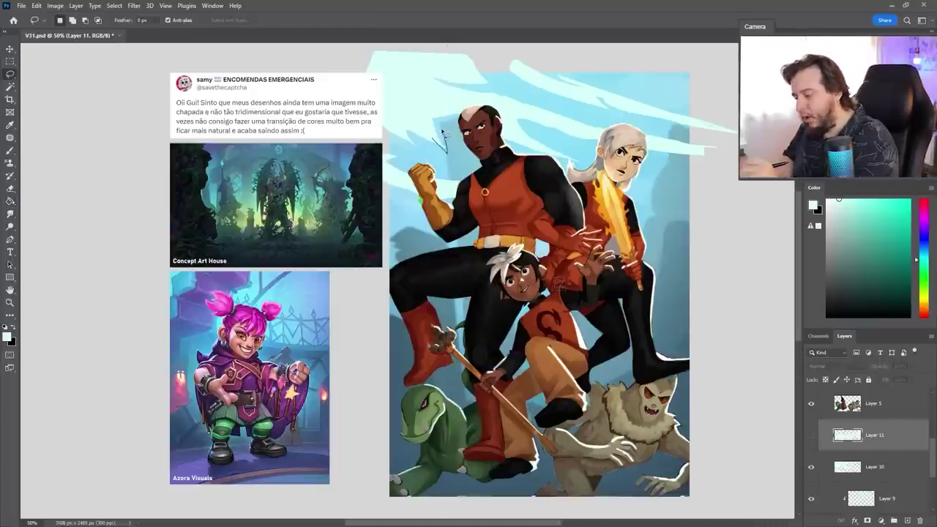
left_click_drag(452, 104, 474, 110)
key("b")
left_click(464, 134)
key("Return")
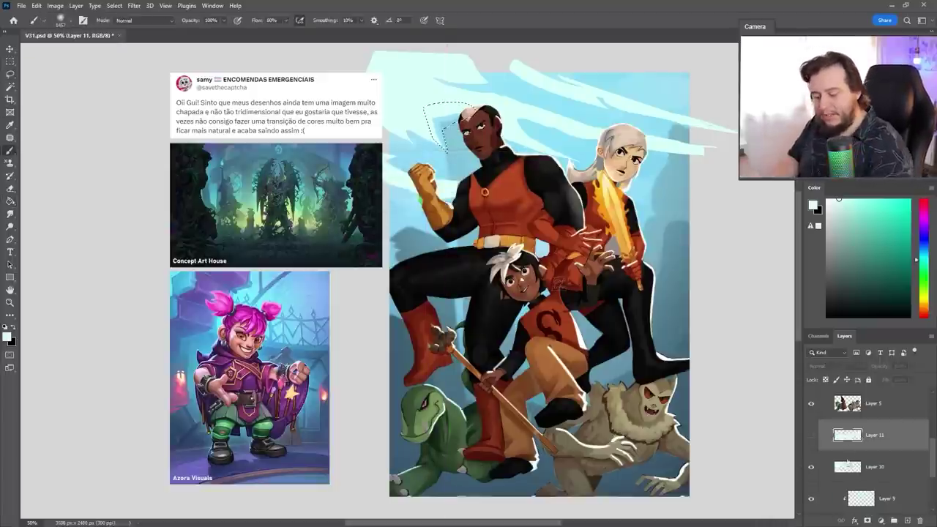
Step: Clear the selection and apply Motion Blur with a 99-pixel distance to the streaky clouds on Layer 10
left_click(843, 464)
key("ctrl+d")
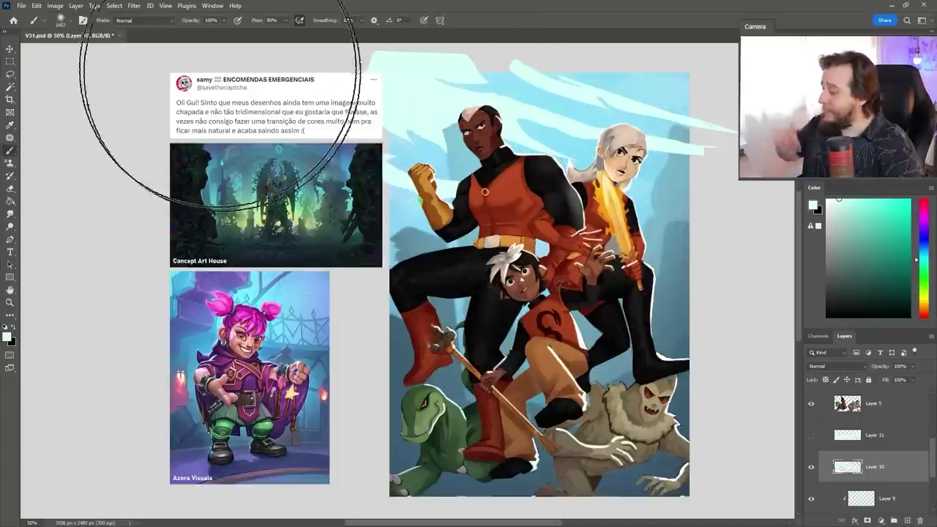
left_click(131, 6)
mouse_move(185, 129)
left_click(293, 185)
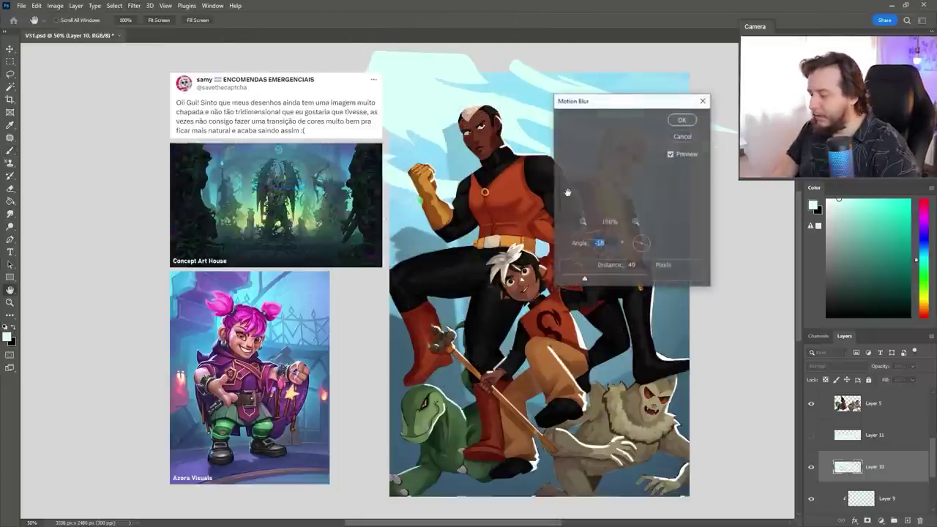
left_click_drag(587, 279, 593, 279)
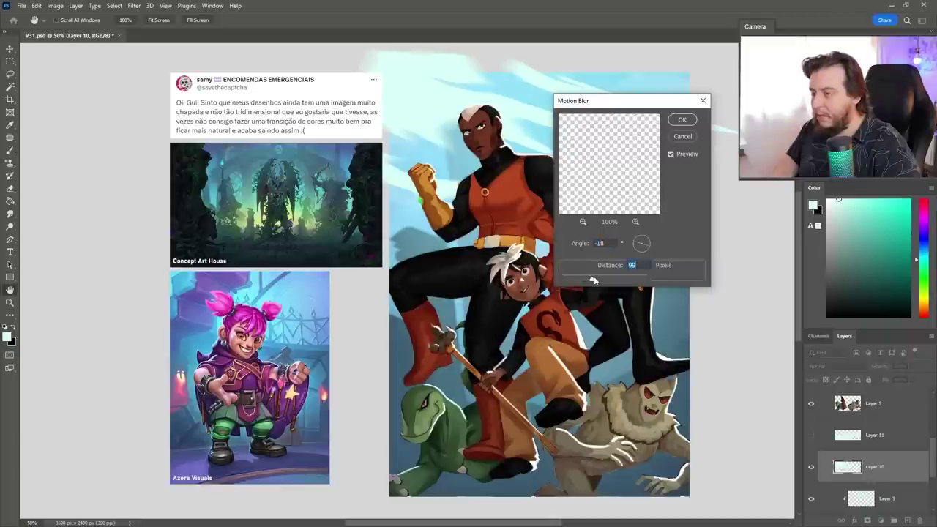
left_click(680, 121)
Step: Clip Layer 10 to the background artwork, lock its transparent pixels and soften the clouds with sampled light sky blue
scroll(867, 454, "down", 2)
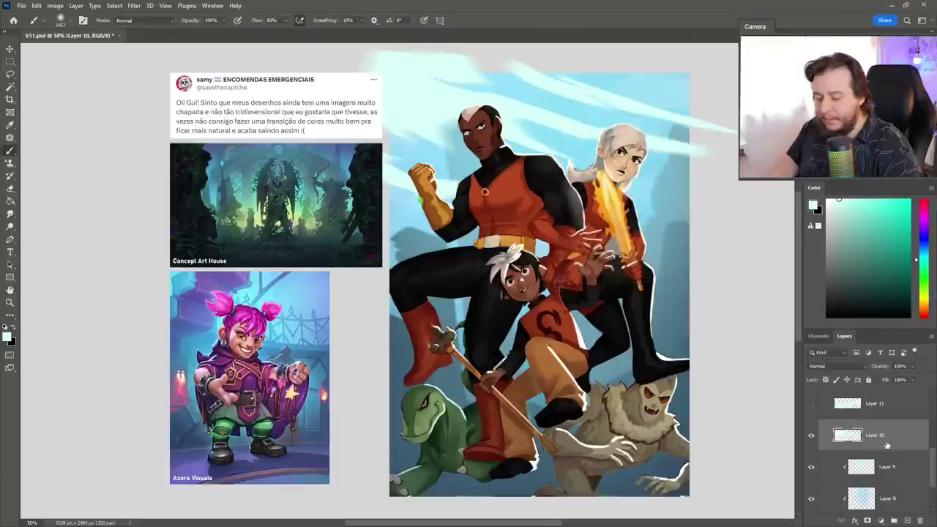
left_click_drag(892, 524, 893, 406)
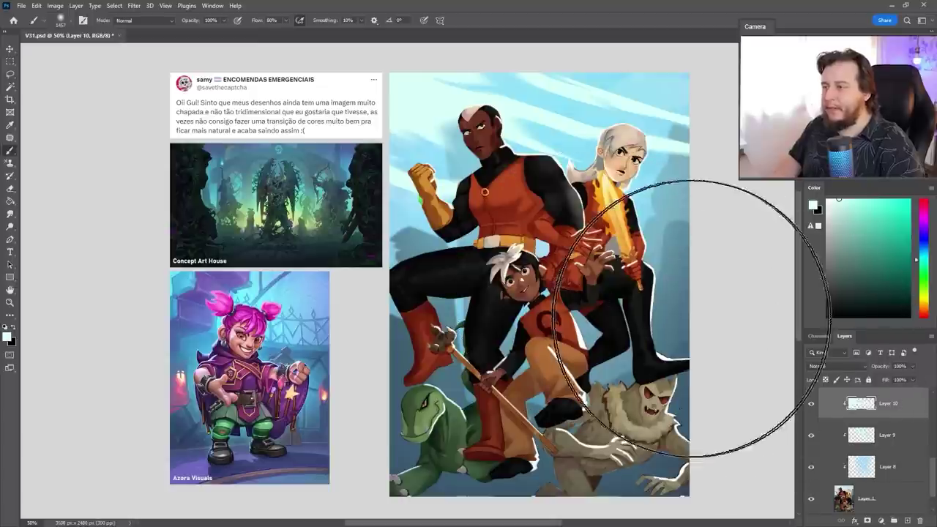
left_click(826, 380)
left_click(655, 157, "alt")
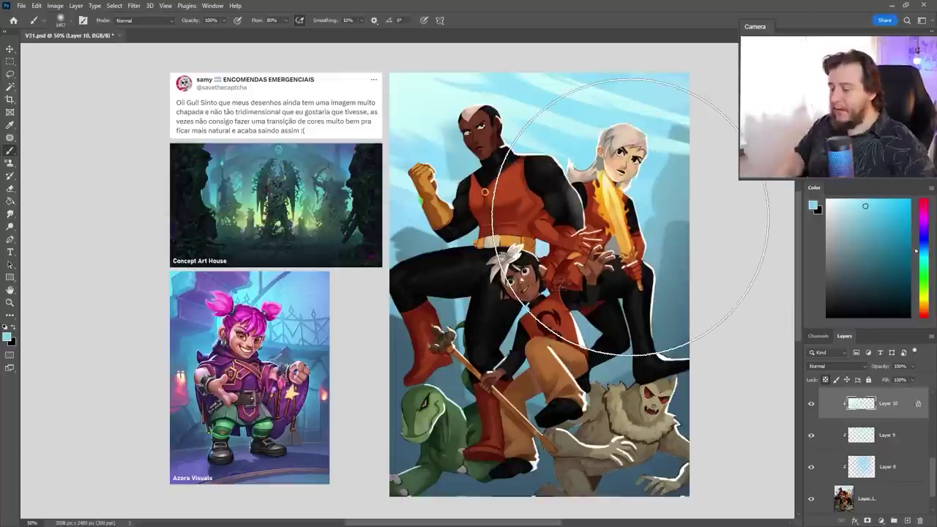
Step: Add an empty layer directly above the monsters' Layer 5 and clip it to that layer
scroll(855, 458, "up", 2)
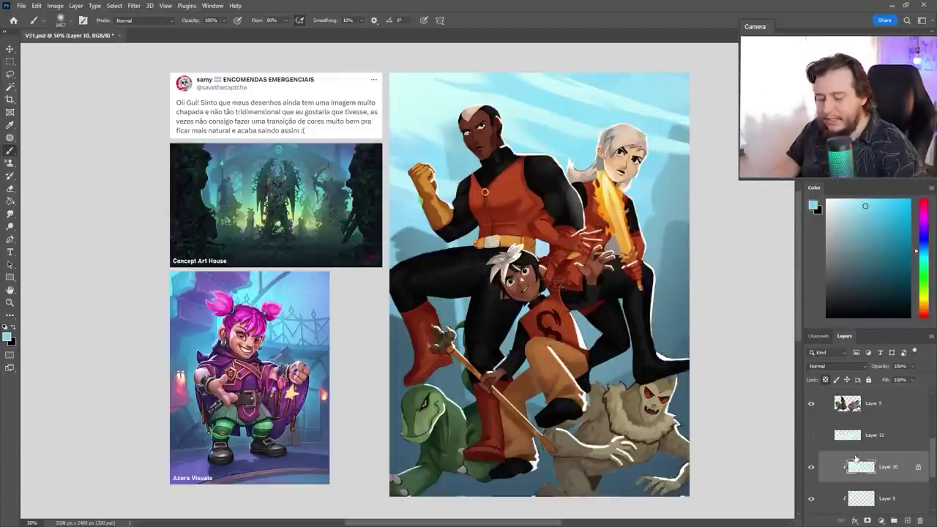
scroll(858, 454, "up", 1)
left_click(870, 439)
left_click(907, 521)
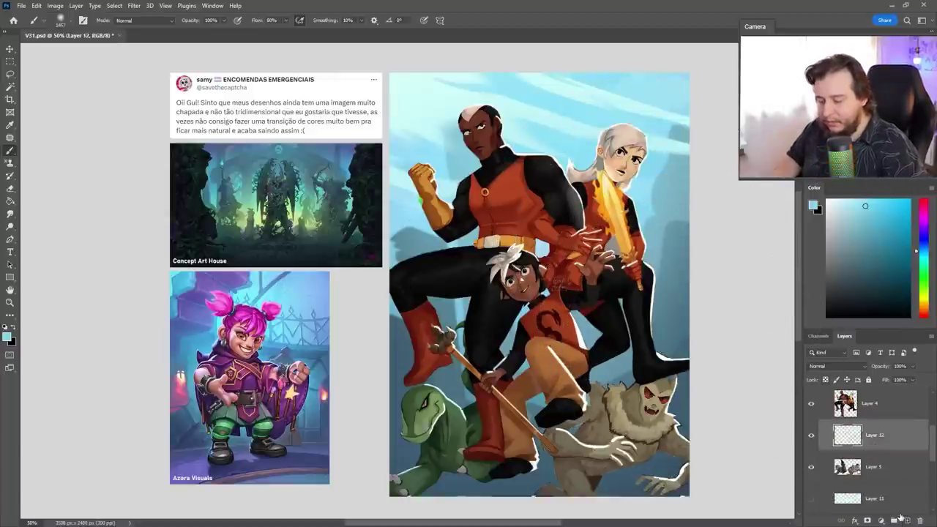
right_click(875, 439)
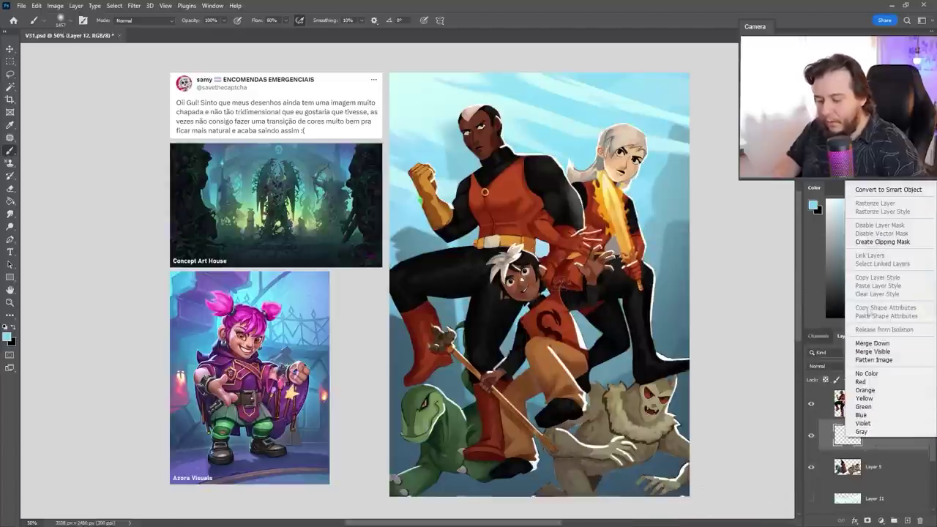
left_click(881, 241)
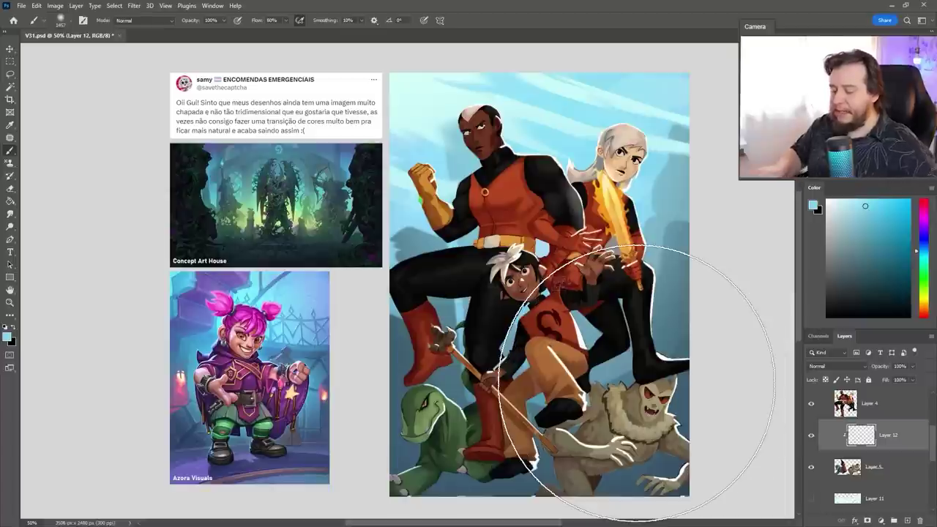
Step: Brush sampled greyish-blue haze over both monsters on Layer 12 and set the layer's opacity to 72%
left_click(684, 330, "alt")
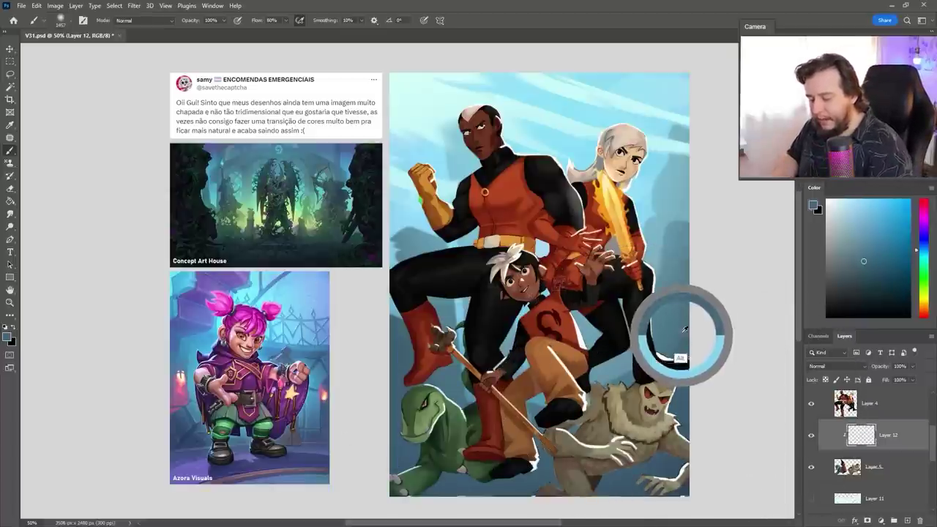
mouse_move(469, 439)
left_mouse_down()
mouse_move(665, 385)
mouse_move(513, 466)
left_mouse_up()
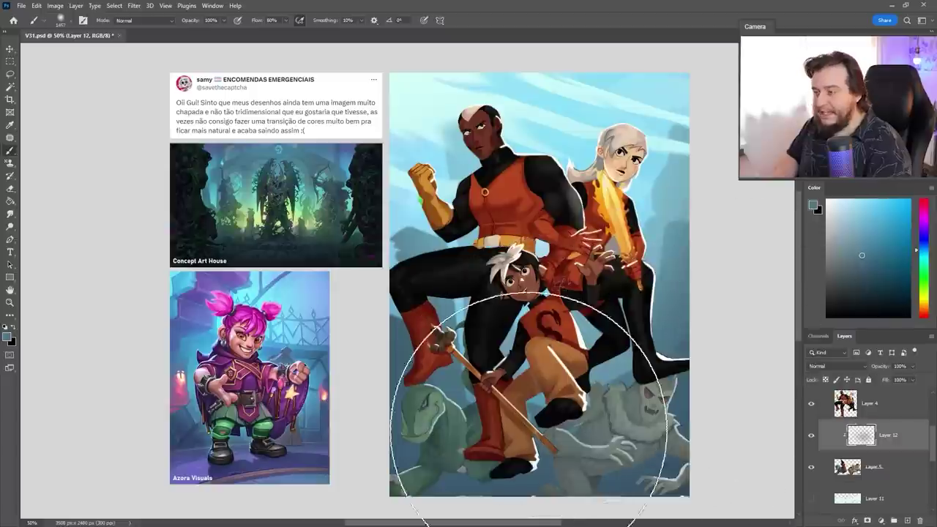
left_click(914, 368)
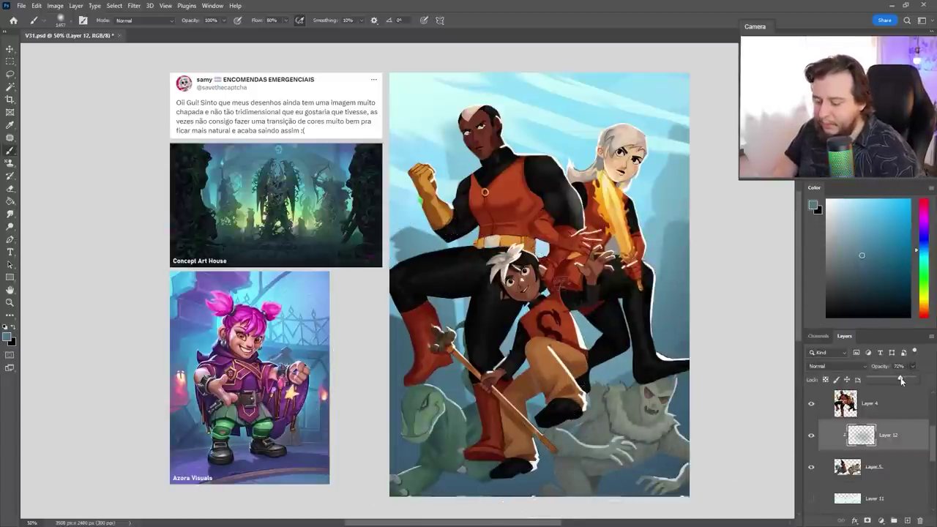
left_click_drag(900, 381, 898, 381)
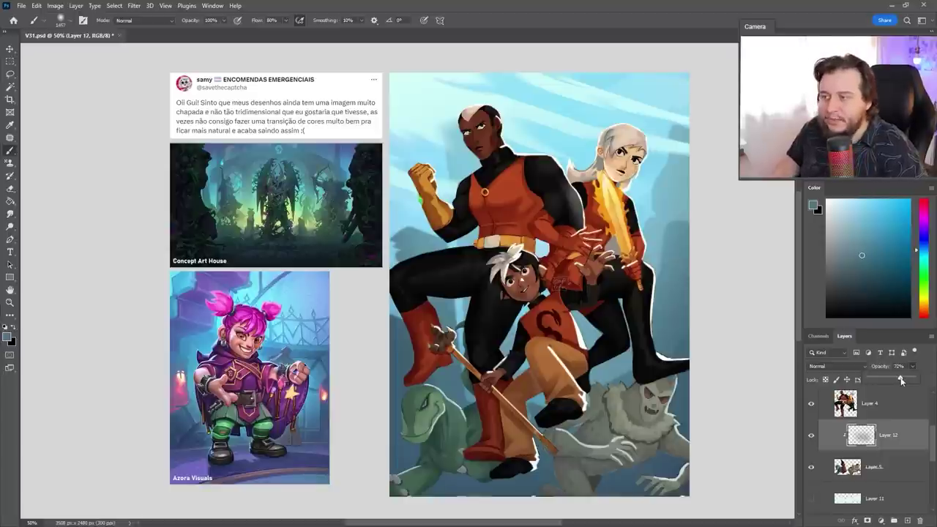
Step: Add a layer beneath Layer 5 and paint a soft light-blue glow behind the monsters with a 495 px brush
left_click(908, 520)
left_click_drag(887, 446, 877, 509)
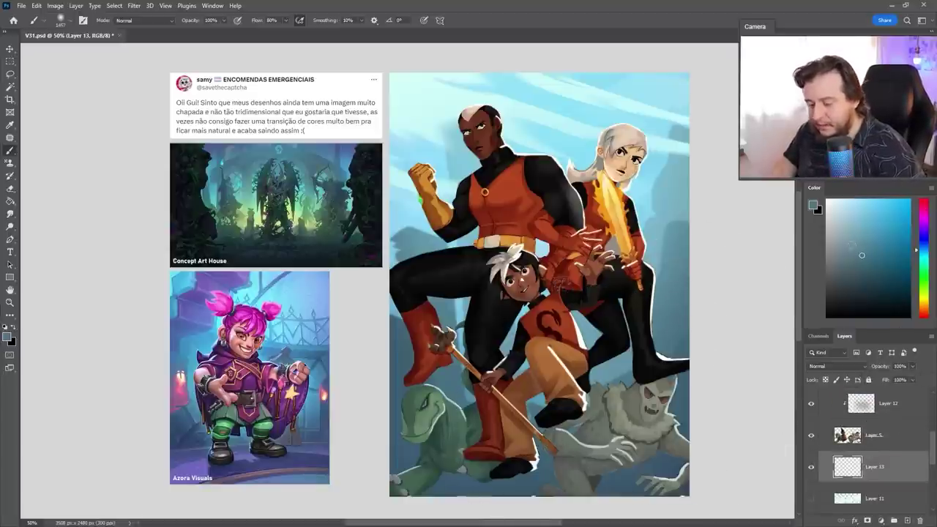
right_click(618, 429)
left_click_drag(675, 148, 673, 149)
mouse_move(456, 429)
left_mouse_down()
mouse_move(439, 430)
mouse_move(470, 422)
mouse_move(506, 452)
left_mouse_up()
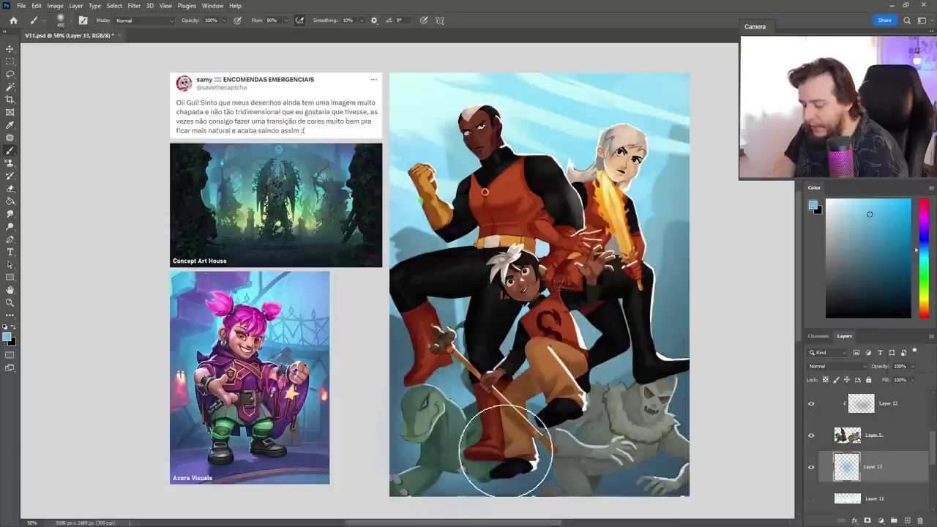
mouse_move(632, 404)
left_mouse_down()
mouse_move(614, 454)
mouse_move(579, 416)
mouse_move(548, 481)
mouse_move(573, 424)
mouse_move(555, 424)
mouse_move(536, 485)
left_mouse_up()
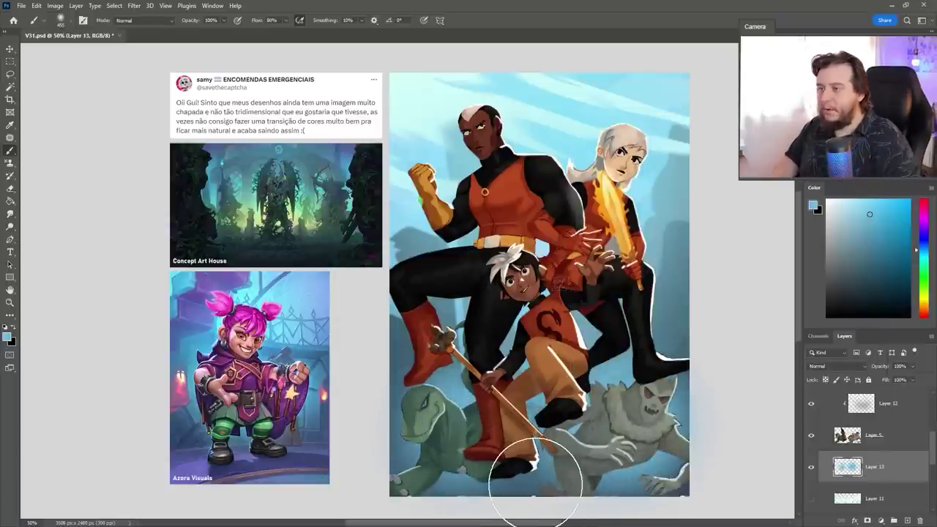
Step: Compare the artwork's grayscale values with the glow on Layer 13 hidden and shown, then return to colour
key("ctrl+y")
left_click(811, 467)
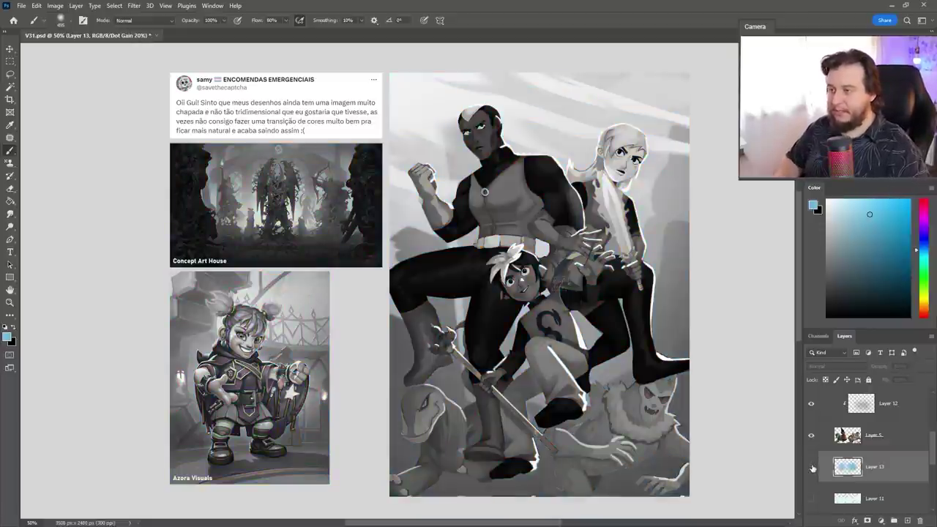
left_click(811, 468)
left_click(811, 467)
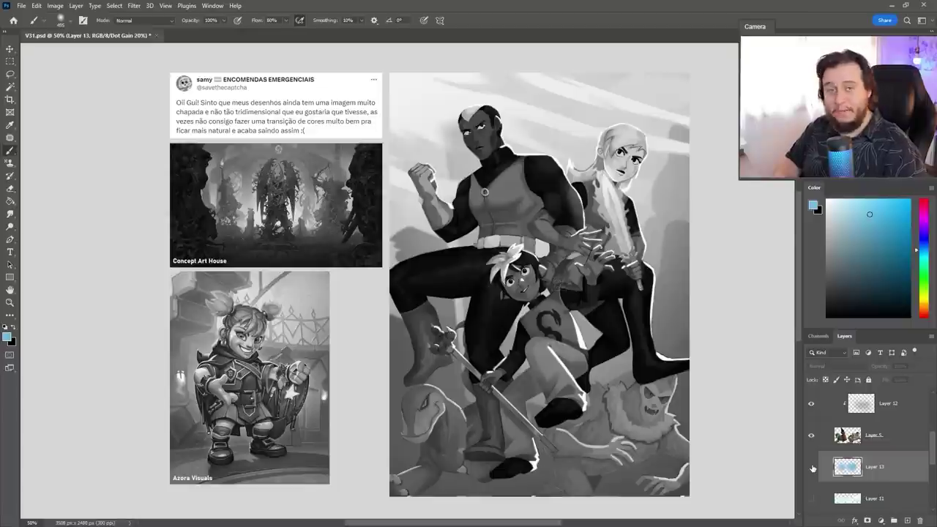
left_click(812, 467)
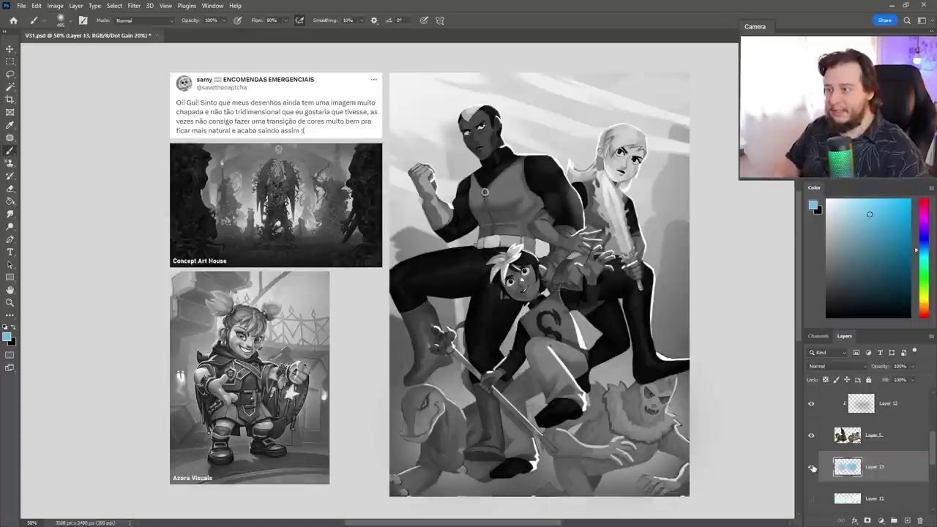
key("ctrl+y")
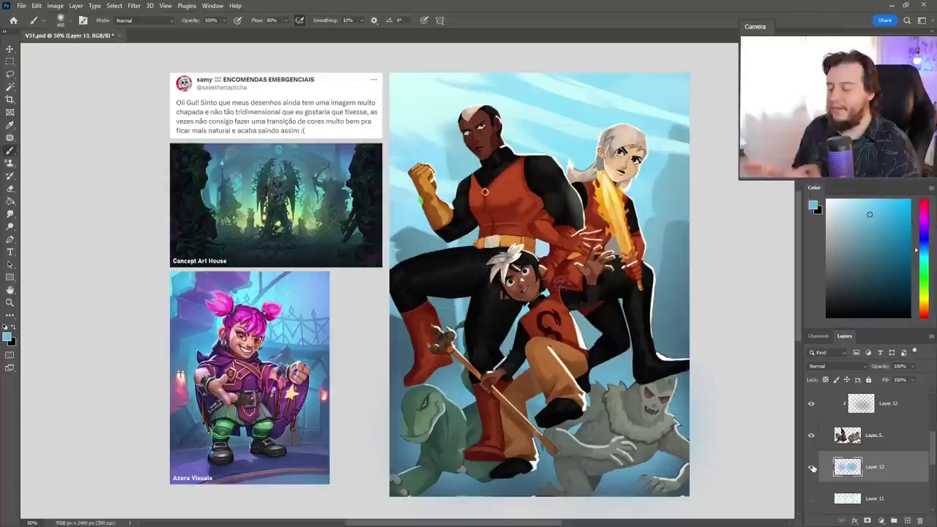
Step: Add an empty layer above the two standing heroes' Layer 4, clip it to that layer and choose the Brush tool
key("v")
left_click(642, 335)
left_click(907, 521)
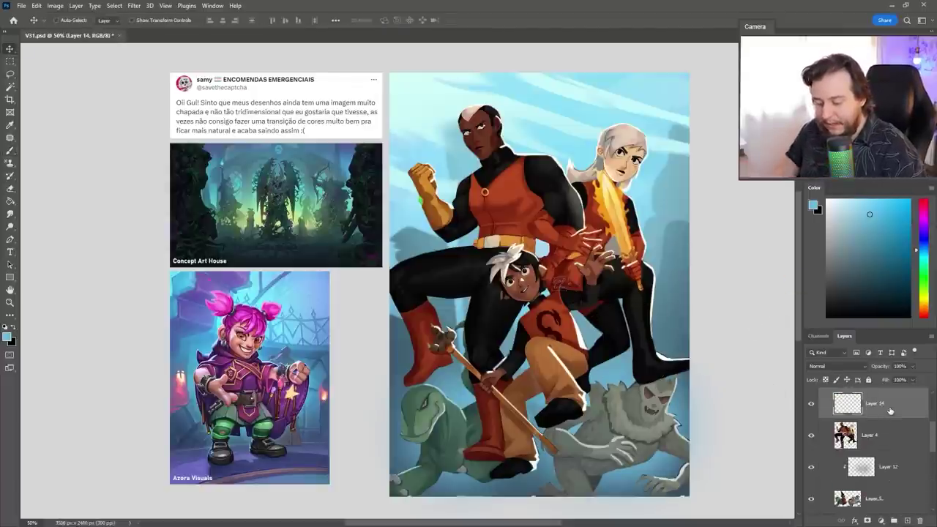
right_click(883, 407)
left_click(882, 211)
key("b")
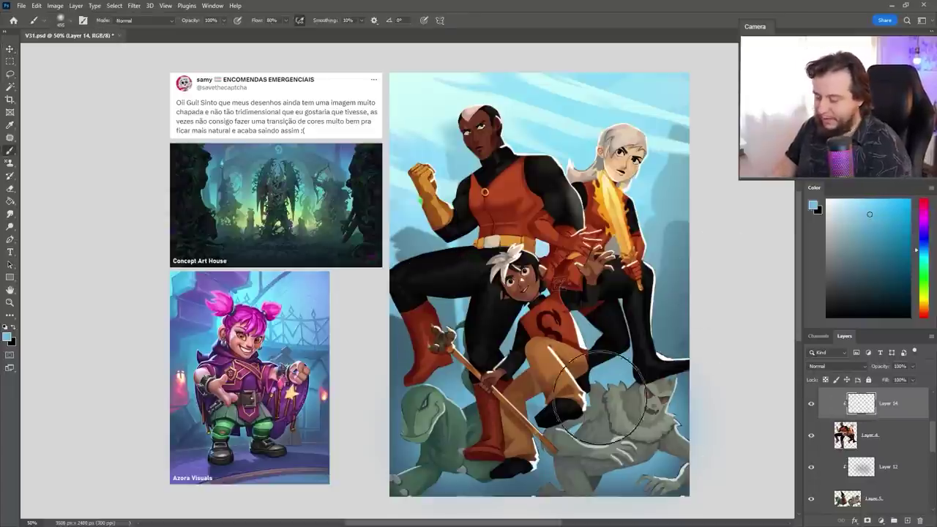
Step: Brush soft light-blue haze over the two standing heroes' legs and lower bodies on Layer 14 with a 680 px brush
right_click(590, 320)
type("495")
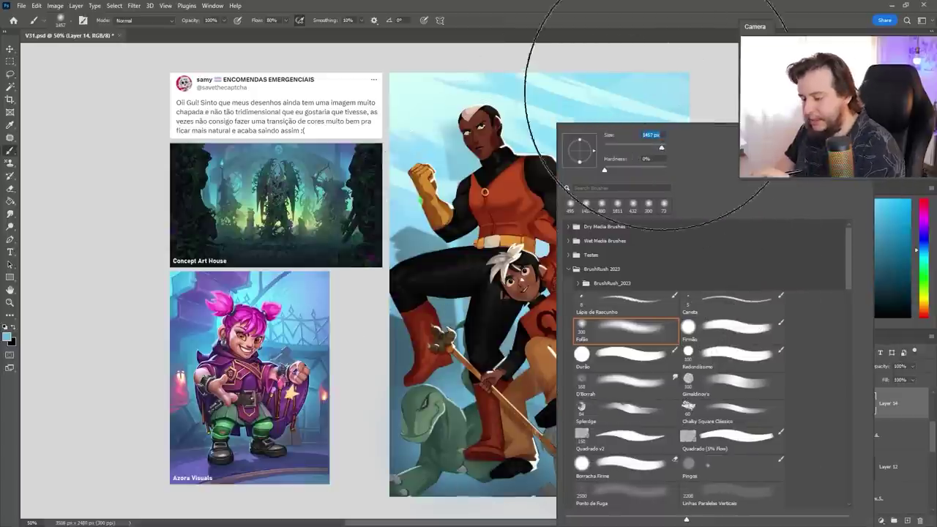
key("Return")
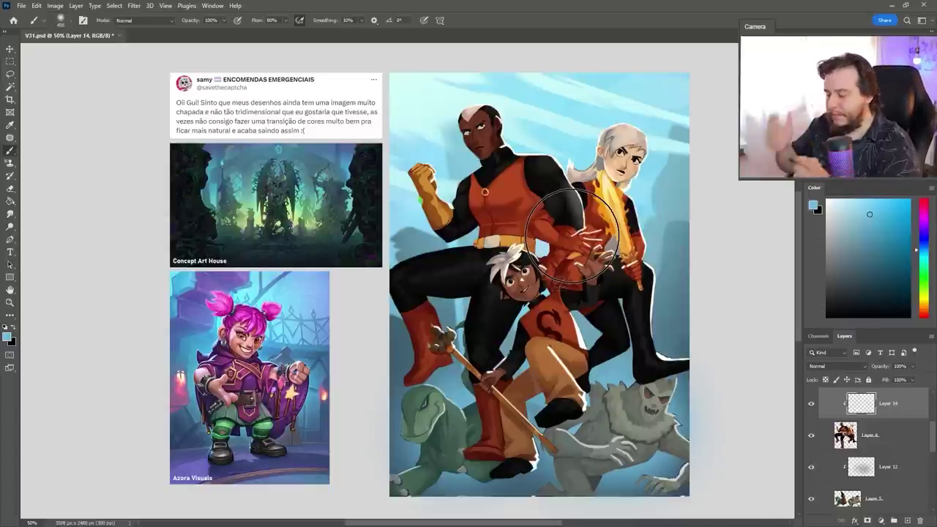
right_click(604, 333)
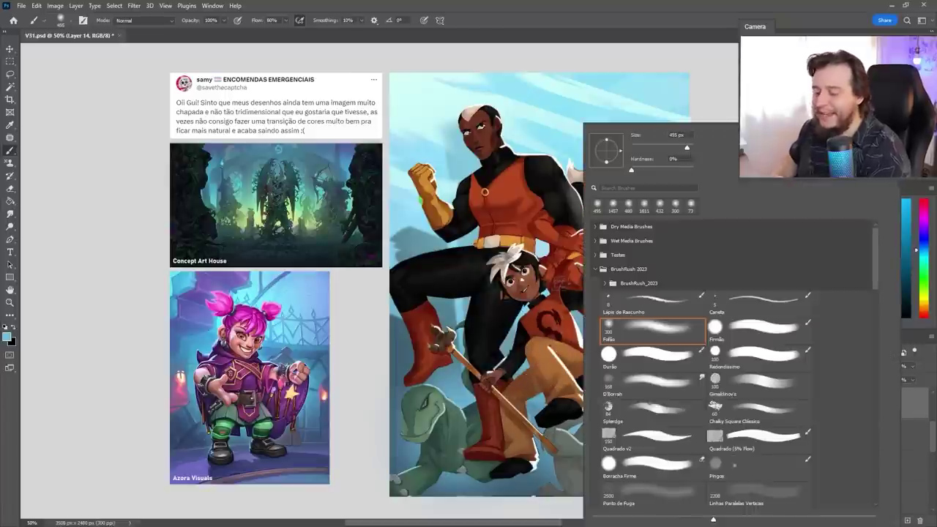
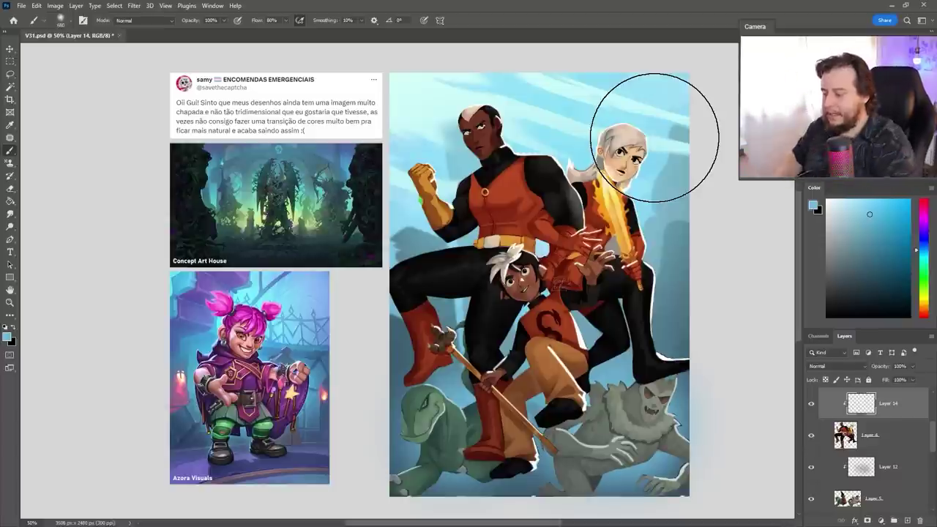
left_click_drag(545, 341, 517, 435)
mouse_move(425, 315)
left_mouse_down()
mouse_move(402, 347)
mouse_move(460, 285)
left_mouse_up()
mouse_move(615, 279)
left_mouse_down()
mouse_move(536, 302)
mouse_move(520, 322)
mouse_move(591, 278)
mouse_move(564, 384)
mouse_move(612, 419)
mouse_move(520, 454)
left_mouse_up()
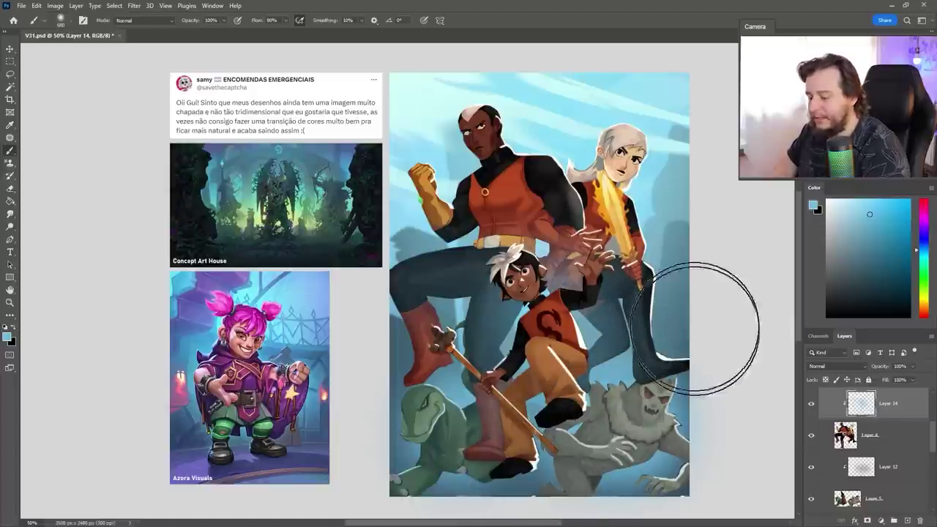
Step: Brighten the haze behind the crouching boy with a lighter blue and a 464 px soft brush
left_click(863, 218)
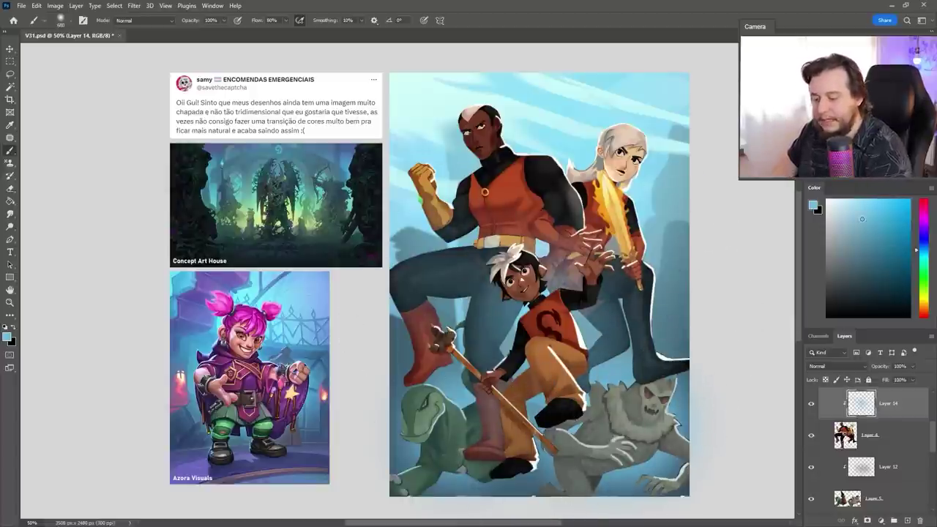
right_click(553, 279)
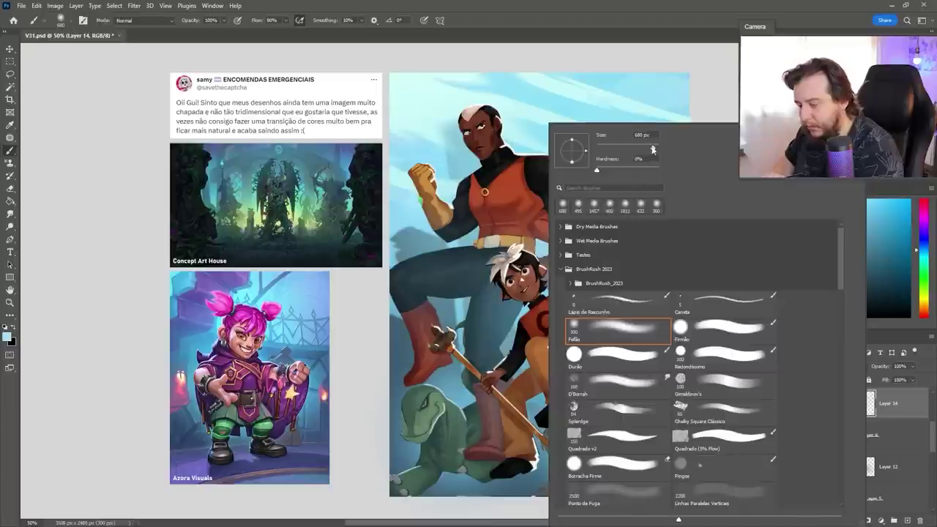
left_click_drag(653, 149, 652, 149)
mouse_move(541, 304)
left_mouse_down()
mouse_move(510, 286)
mouse_move(535, 286)
mouse_move(548, 325)
left_mouse_up()
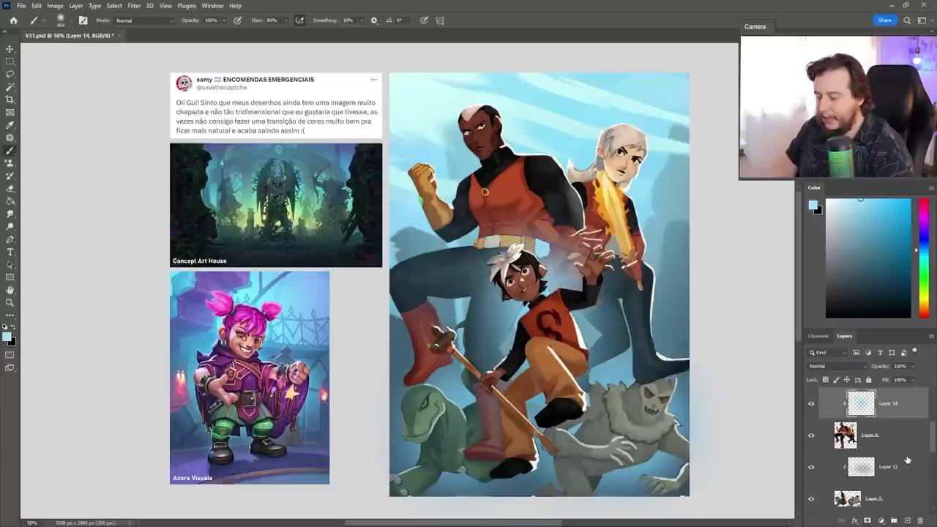
Step: Add a layer above Layer 12 and brush a soft pale turquoise glow behind the heroes' legs
scroll(889, 430, "down", 2)
left_click(895, 414)
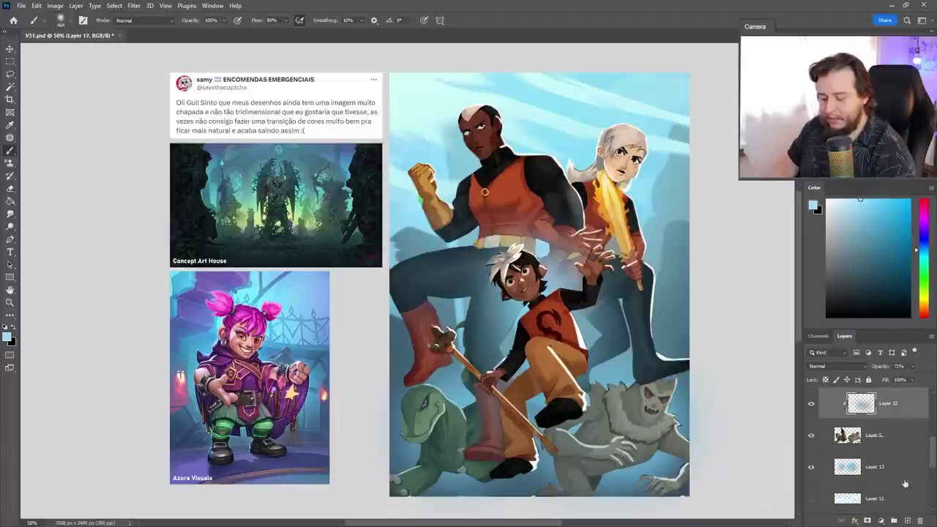
left_click(908, 520)
left_click(918, 256)
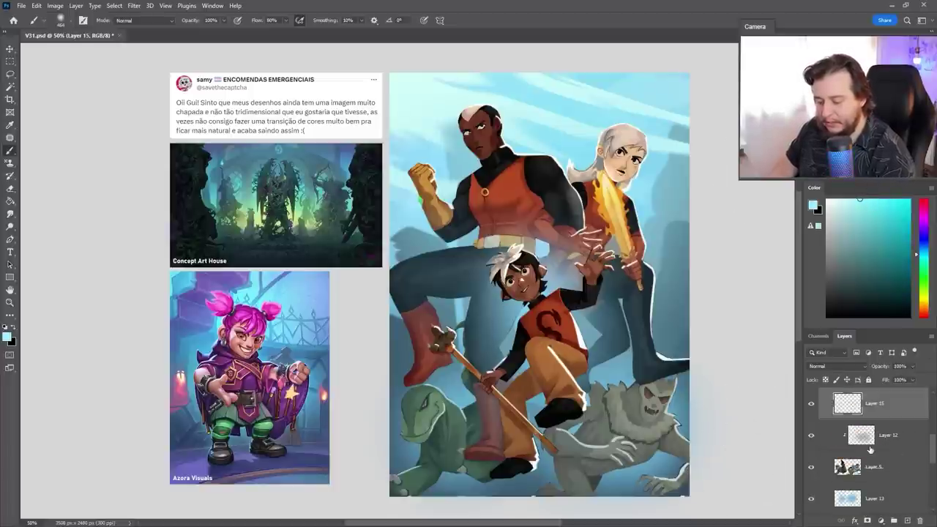
left_click_drag(483, 304, 450, 276)
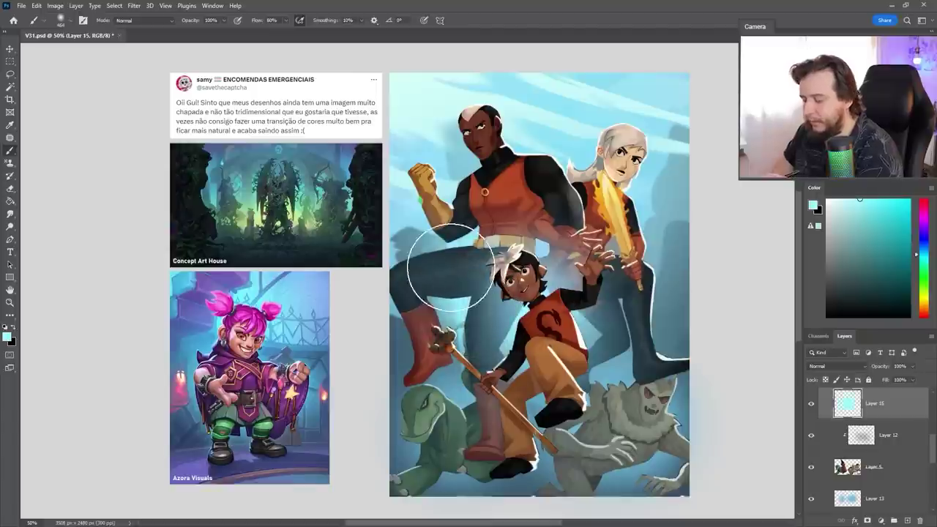
mouse_move(612, 274)
left_mouse_down()
mouse_move(608, 315)
mouse_move(619, 334)
left_mouse_up()
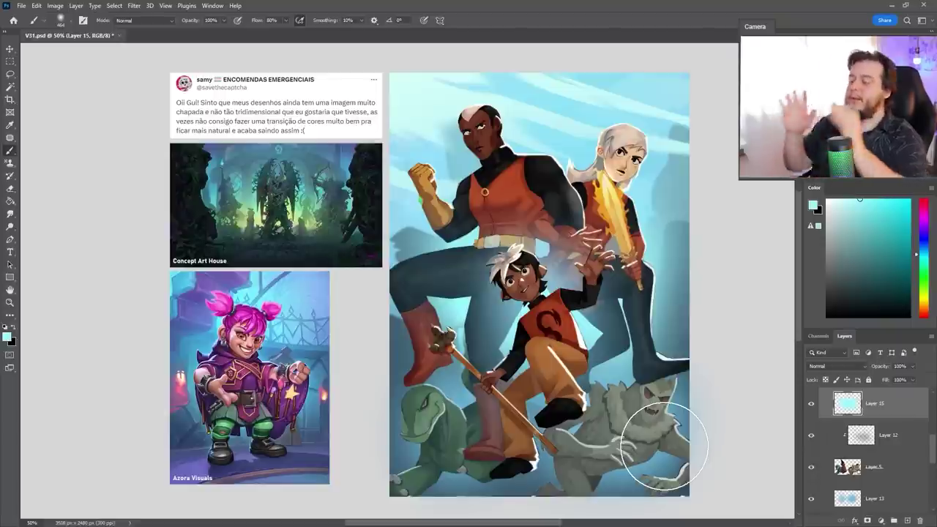
Step: Compare the edited painting with the original Layer 1 copy in greyscale proof view, toggling layer visibility
key("ctrl+y")
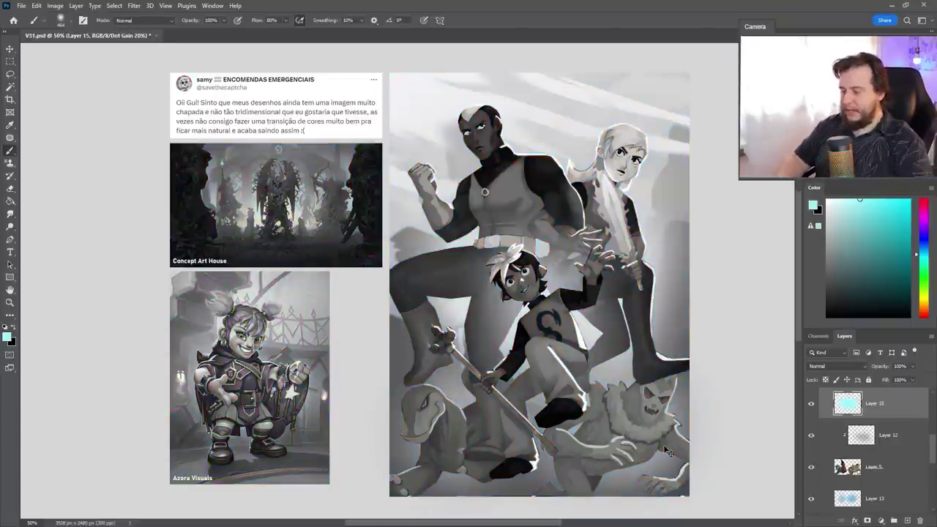
key("ctrl+y")
scroll(850, 473, "down", 5)
left_click_drag(850, 473, 884, 451)
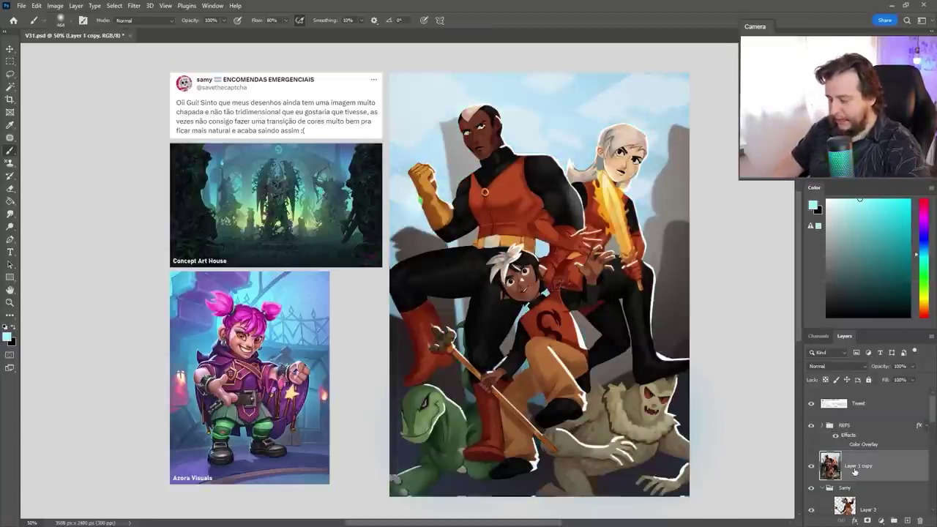
key("ctrl+y")
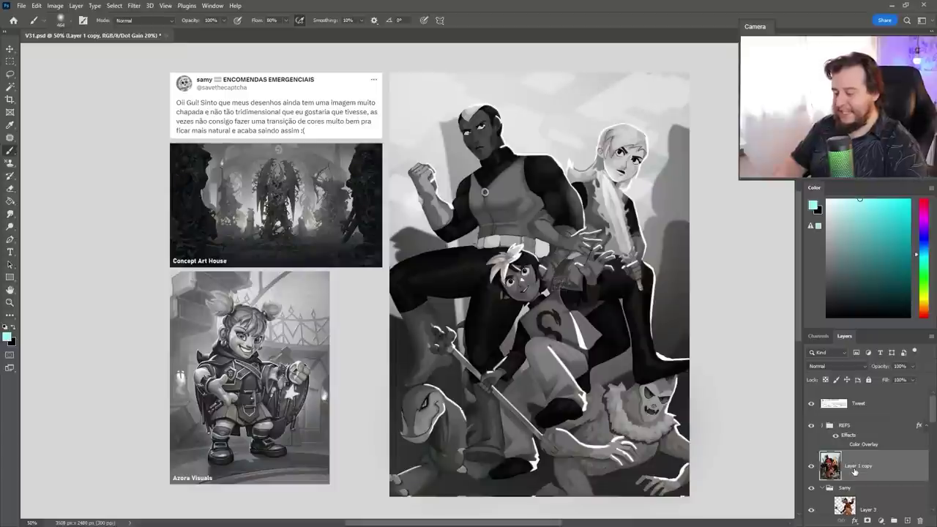
left_click(809, 470)
left_click(808, 474)
left_click(808, 475)
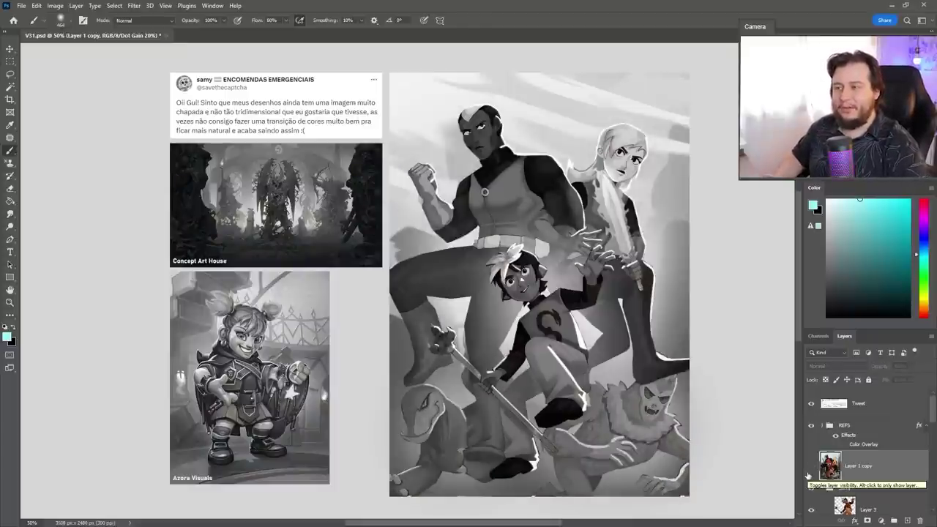
left_click(808, 475)
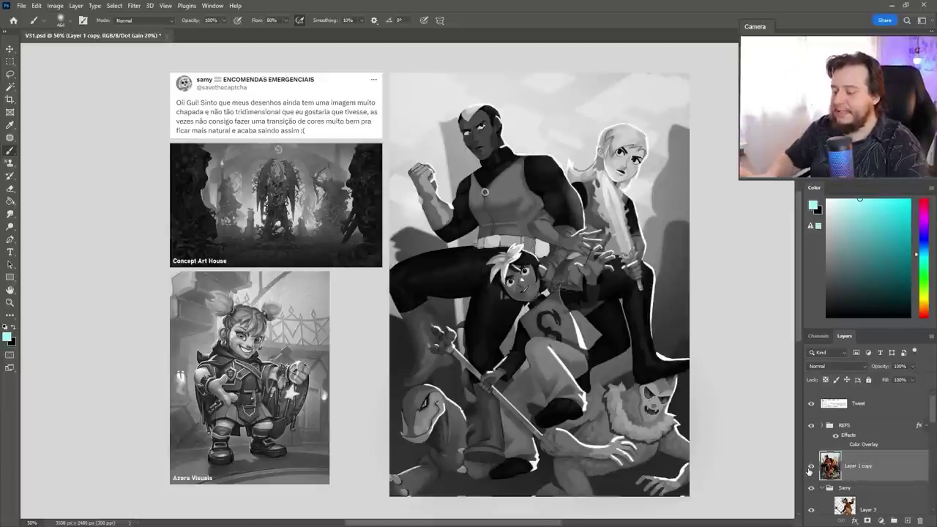
left_click(810, 468)
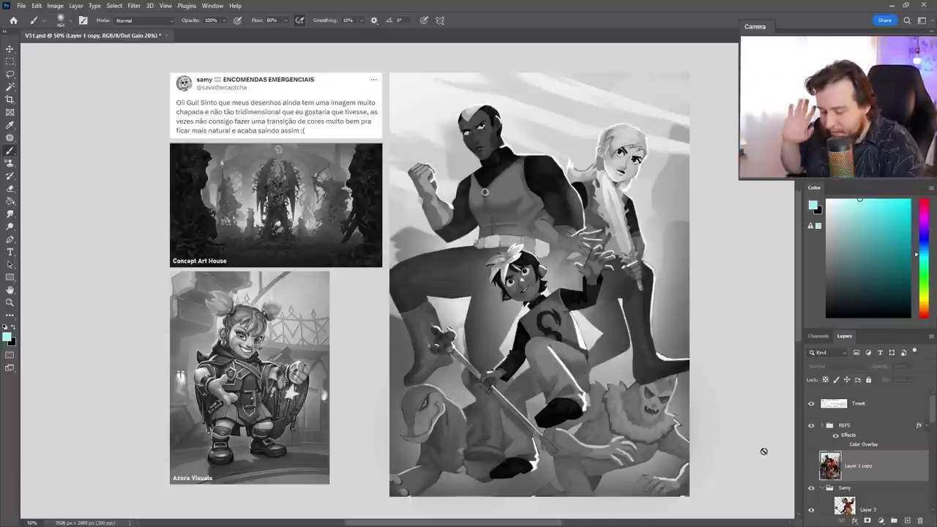
left_click(811, 404)
left_click(811, 403)
left_click(813, 426)
left_click(813, 426)
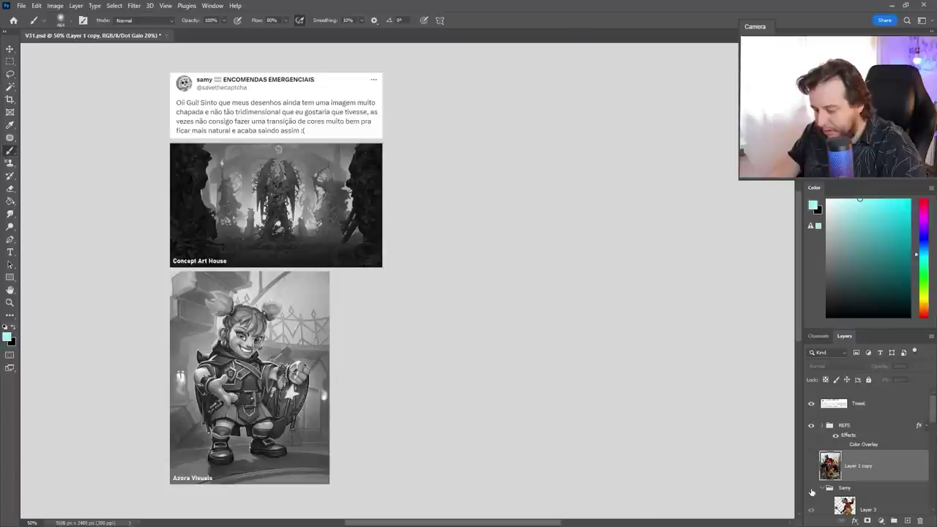
left_click(811, 471)
left_click(812, 465)
Step: Shift the hue of Layer 14's haze over the standing heroes toward a deeper blue with Hue/Saturation
scroll(843, 474, "down", 2)
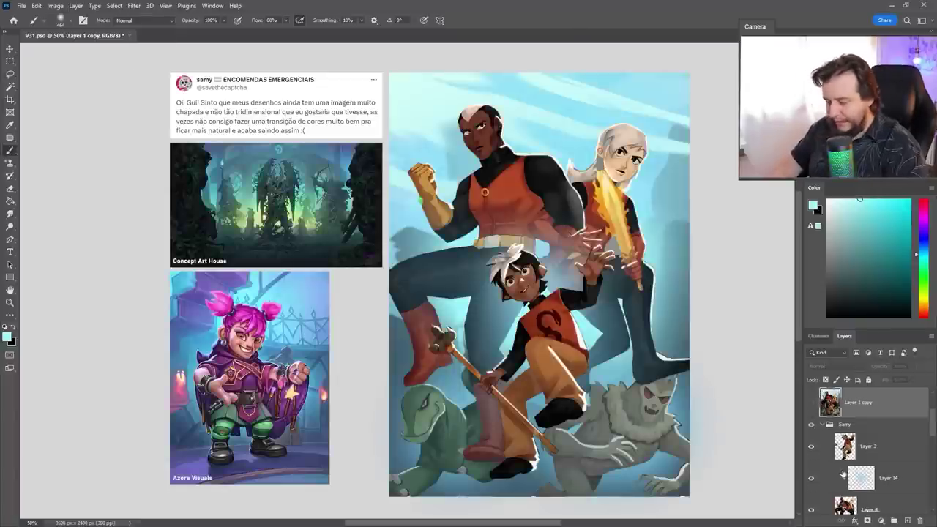
left_click(867, 453)
left_click(871, 480)
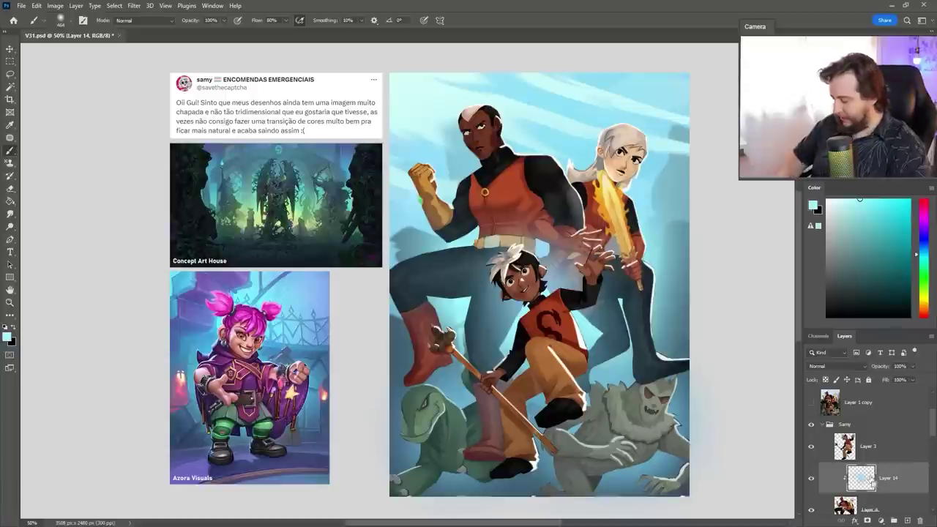
key("ctrl+u")
left_click_drag(780, 359, 789, 364)
left_click(888, 314)
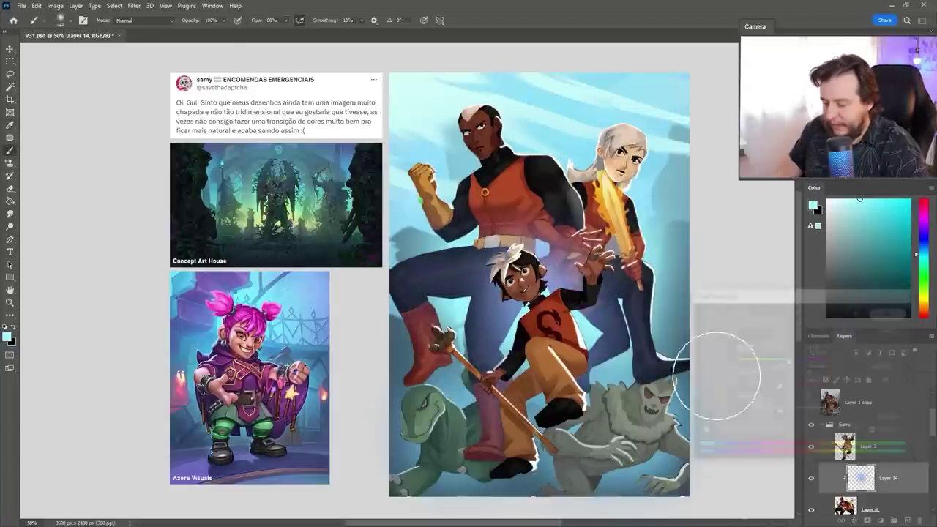
Step: Shift the hue of Layer 13's haze behind the monsters by +16 with Hue/Saturation
key("v")
left_click(690, 408, "ctrl")
key("ctrl+u")
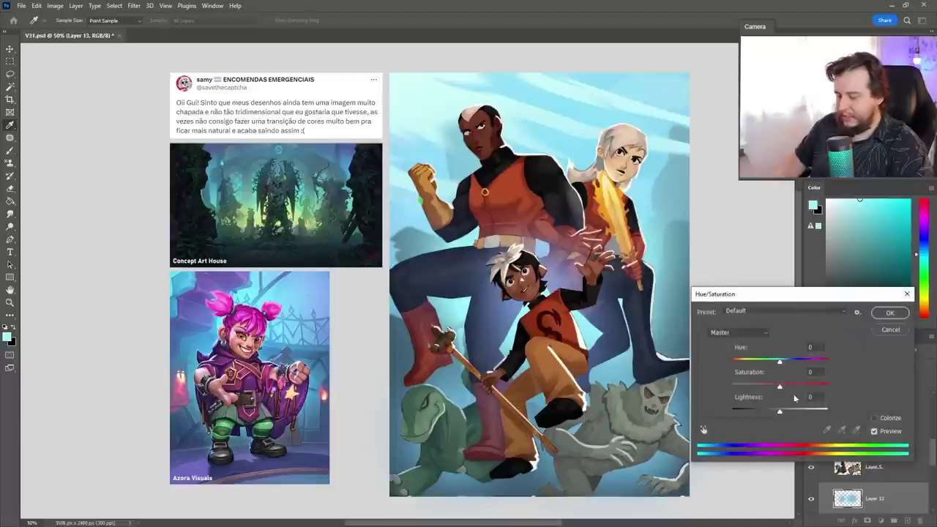
left_click_drag(781, 360, 789, 364)
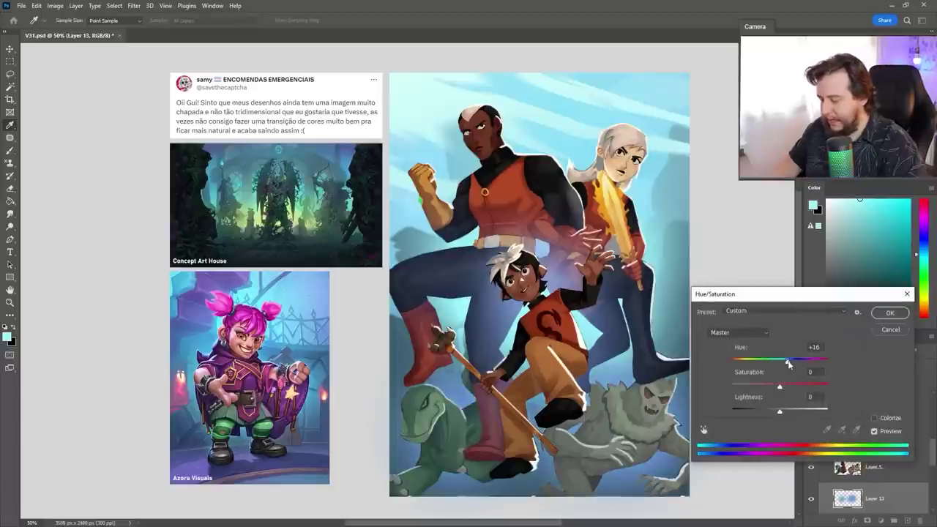
left_click(890, 313)
Step: Shift the hue of Layer 15's turquoise glow behind the heroes' legs by -11 with Hue/Saturation
left_click(686, 331, "ctrl")
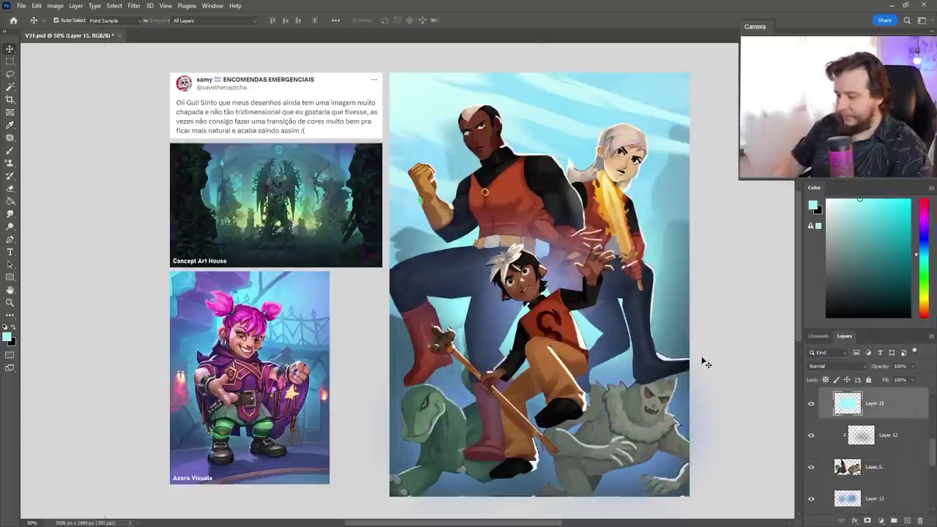
key("ctrl+u")
left_click_drag(781, 361, 776, 364)
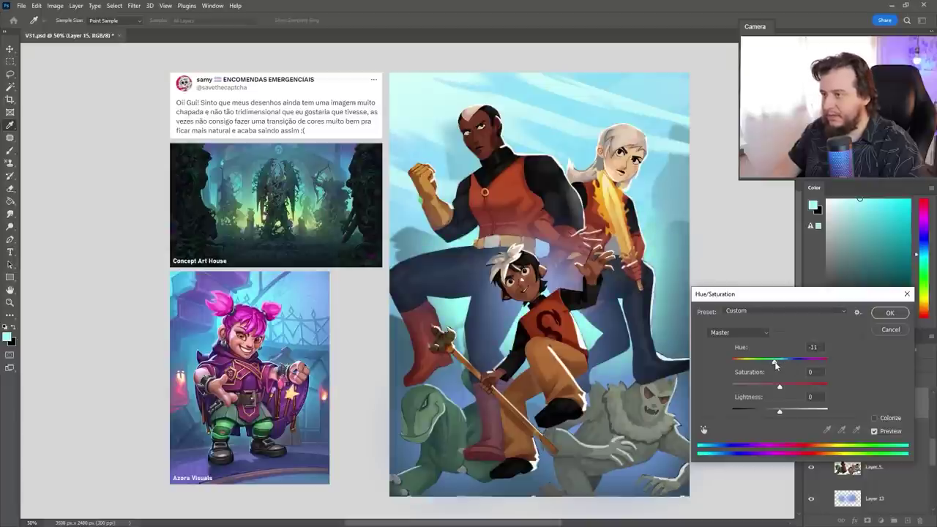
left_click(889, 313)
Step: Shift the hue of Layer 8's background haze toward blue with Hue/Saturation
left_click(690, 256, "ctrl")
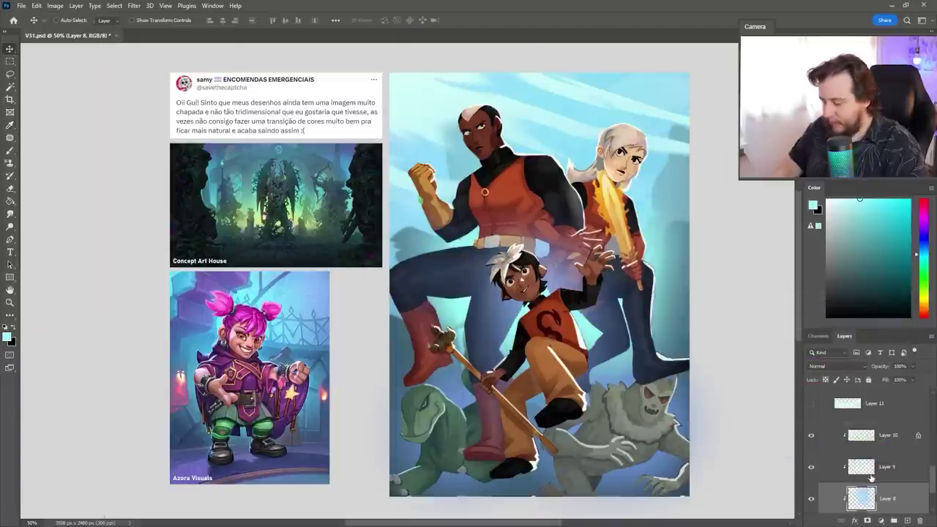
key("ctrl+u")
mouse_move(779, 361)
left_mouse_down()
mouse_move(826, 364)
mouse_move(760, 363)
mouse_move(790, 368)
mouse_move(772, 368)
left_mouse_up()
left_click(892, 315)
Step: Shift the hue of Layer 14's haze over the standing heroes by -19 with Hue/Saturation
left_click(653, 325)
key("ctrl+u")
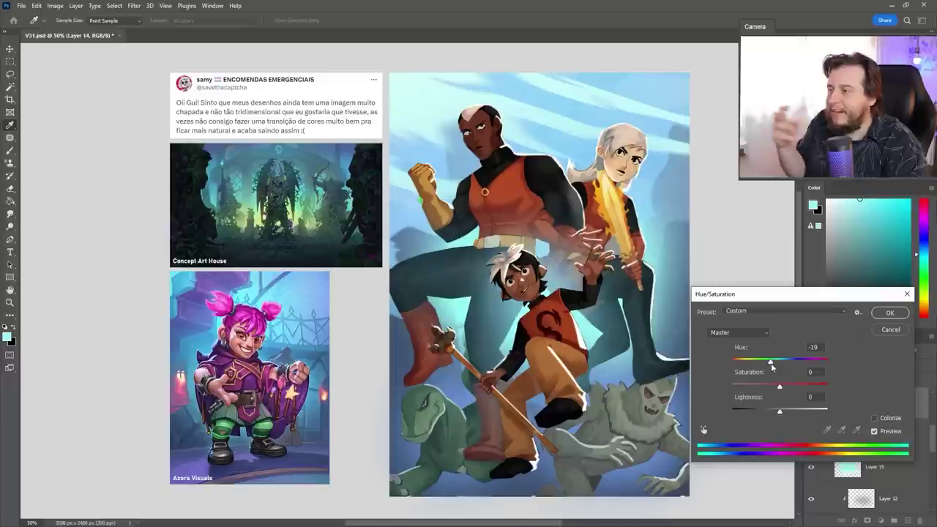
left_click(892, 313)
Step: Add a new layer above Layer 14 in Screen blend mode and choose the hard round Redondíssimo brush at 53 px
key("v")
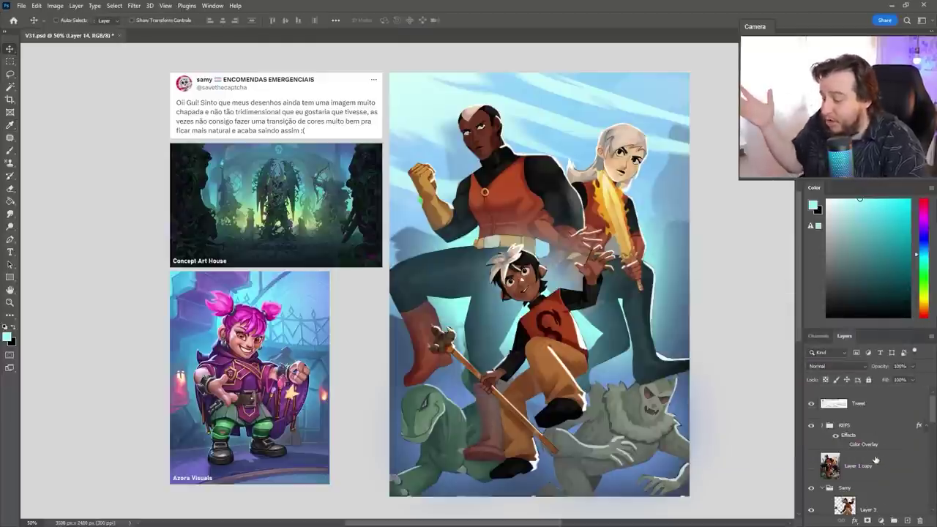
scroll(875, 458, "up", 2)
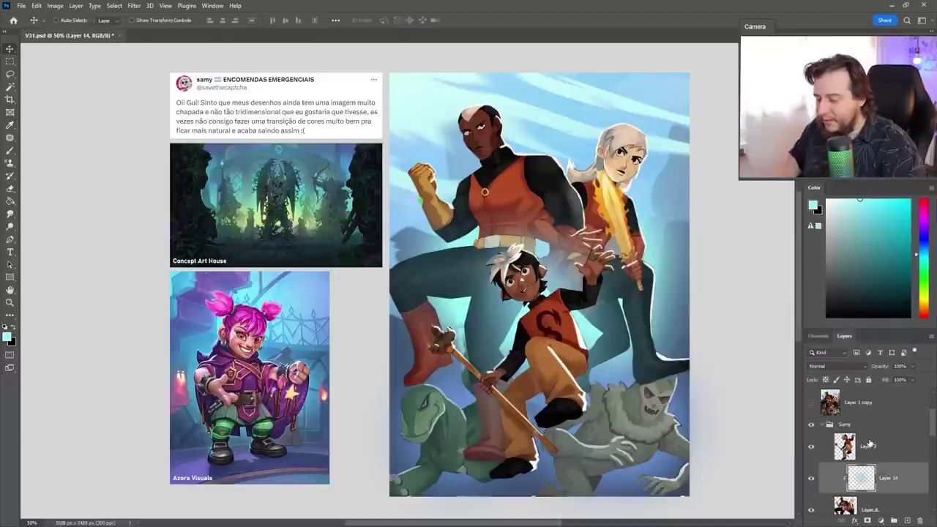
left_click(906, 519)
key("l")
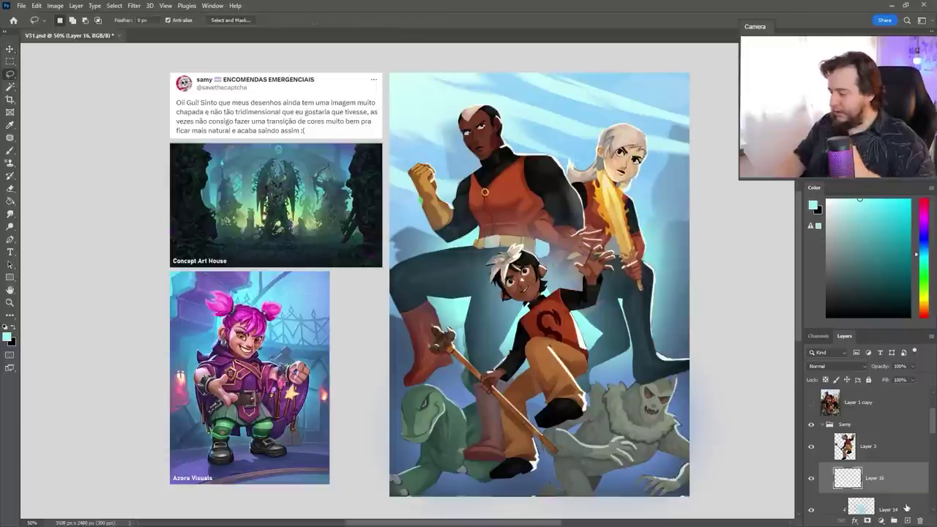
key("b")
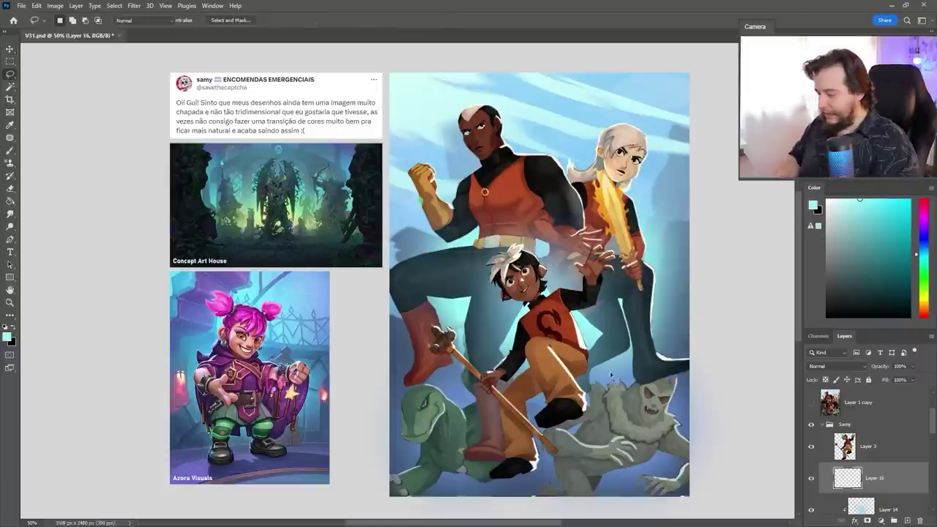
right_click(586, 302)
double_click(771, 302)
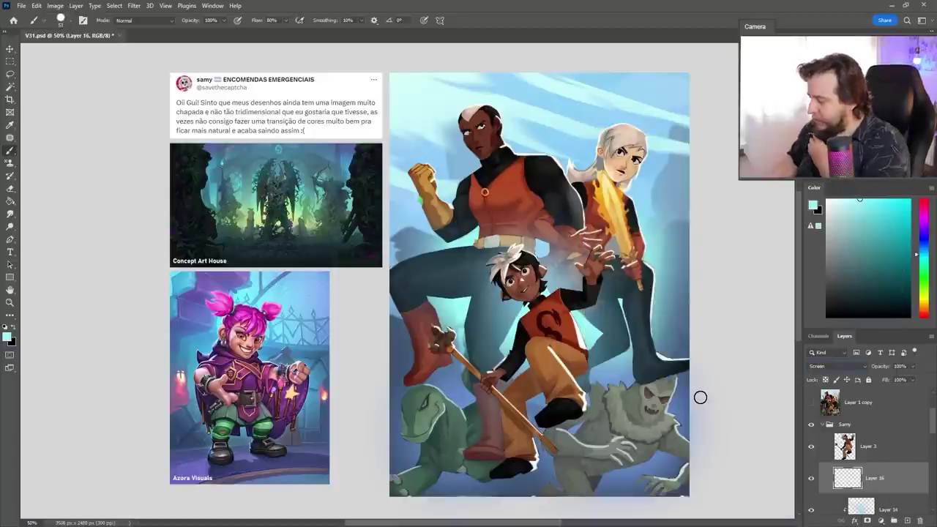
Step: Brush a pale turquoise test stroke on the crouching boy's leg, then move Layer 16 above Layer 3 and clip it there
left_click_drag(541, 350, 564, 385)
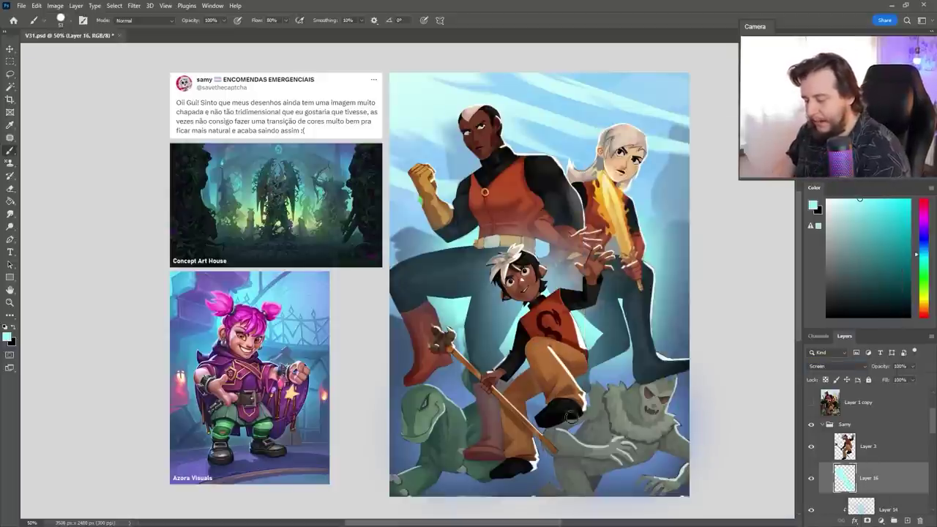
left_click_drag(875, 473, 874, 439)
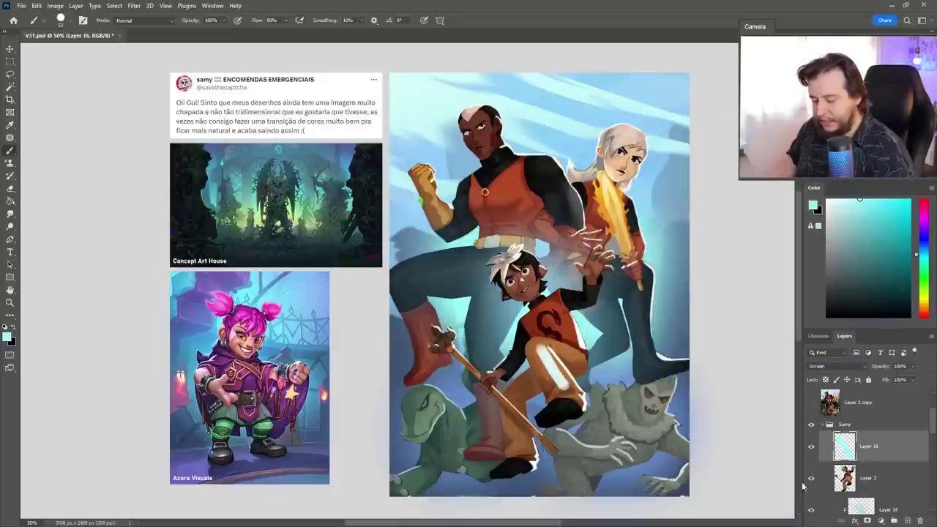
right_click(882, 446)
left_click(881, 247)
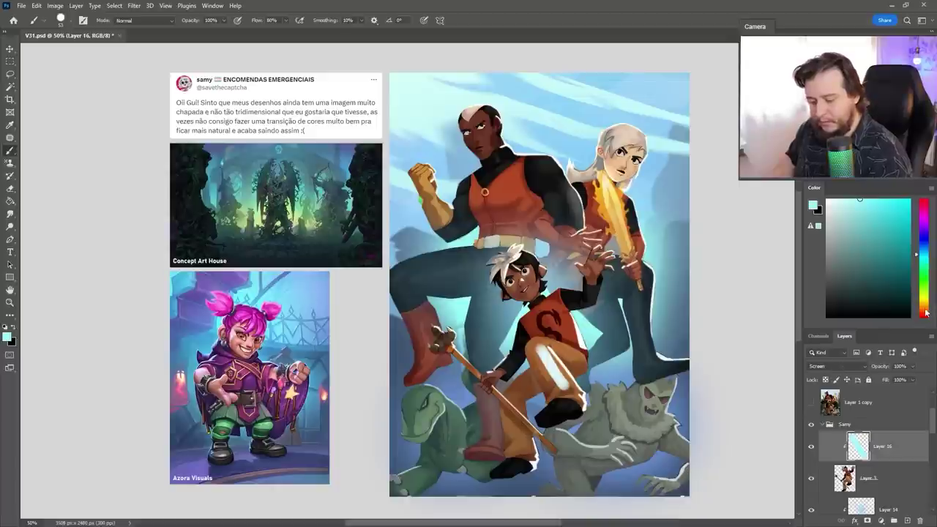
Step: Brush warm orange light over the crouching boy's trousers, shoes, vest and raised sleeve on Layer 16
left_click(924, 310)
left_click(865, 200)
left_click_drag(542, 347, 572, 392)
left_click(894, 217)
mouse_move(538, 347)
left_mouse_down()
mouse_move(573, 401)
mouse_move(555, 407)
mouse_move(572, 403)
left_mouse_up()
mouse_move(517, 470)
left_mouse_down()
mouse_move(524, 422)
mouse_move(528, 439)
left_mouse_up()
mouse_move(565, 358)
left_mouse_down()
mouse_move(554, 315)
mouse_move(562, 296)
mouse_move(592, 300)
left_mouse_up()
Step: Paint orange light on the crouching boy's face with a 12 px brush
right_click(669, 173)
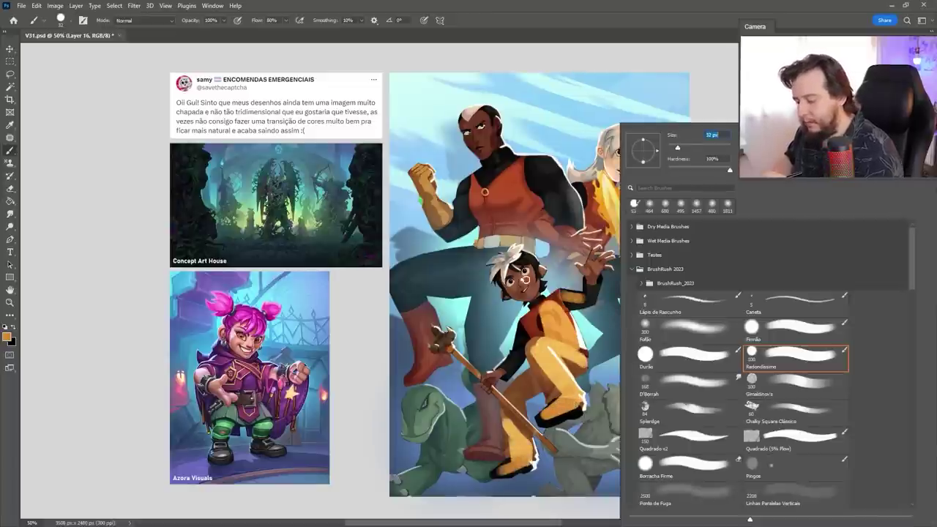
type("12")
key("Return")
scroll(514, 290, "up", 4)
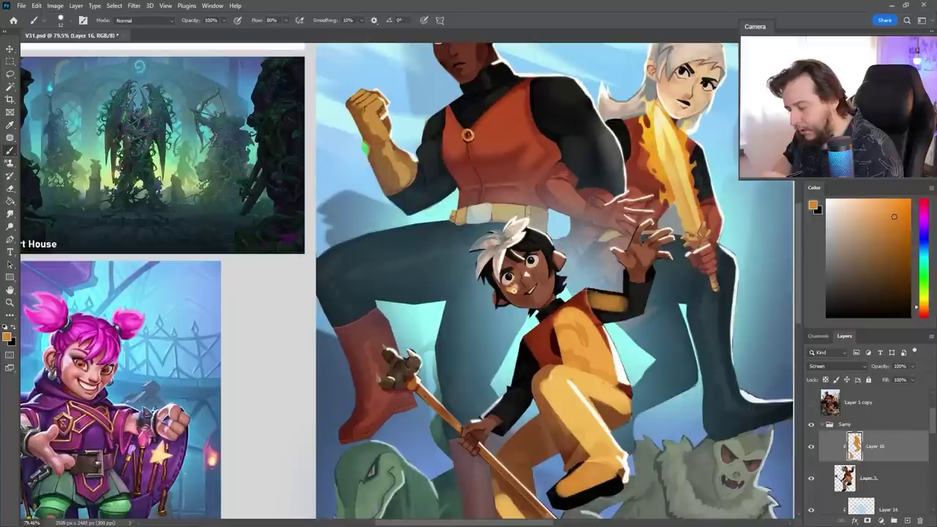
mouse_move(525, 268)
left_mouse_down()
mouse_move(530, 280)
mouse_move(546, 273)
mouse_move(536, 297)
mouse_move(544, 287)
left_mouse_up()
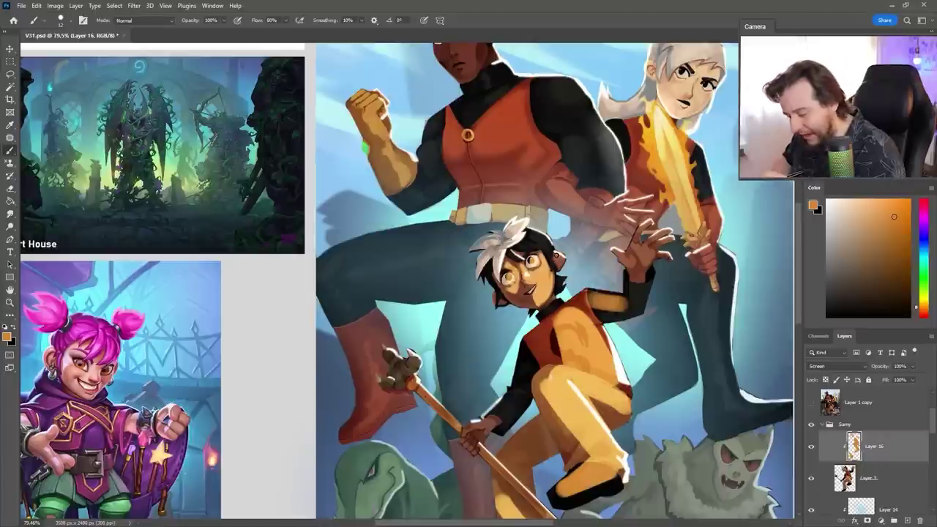
Step: Extend the orange light over the side of the boy's hair and refine it around his mouth with varied brush sizes
mouse_move(529, 238)
left_mouse_down()
mouse_move(549, 252)
mouse_move(487, 253)
mouse_move(523, 225)
left_mouse_up()
right_click(532, 242)
left_click(630, 150)
right_click(548, 252)
key("Escape")
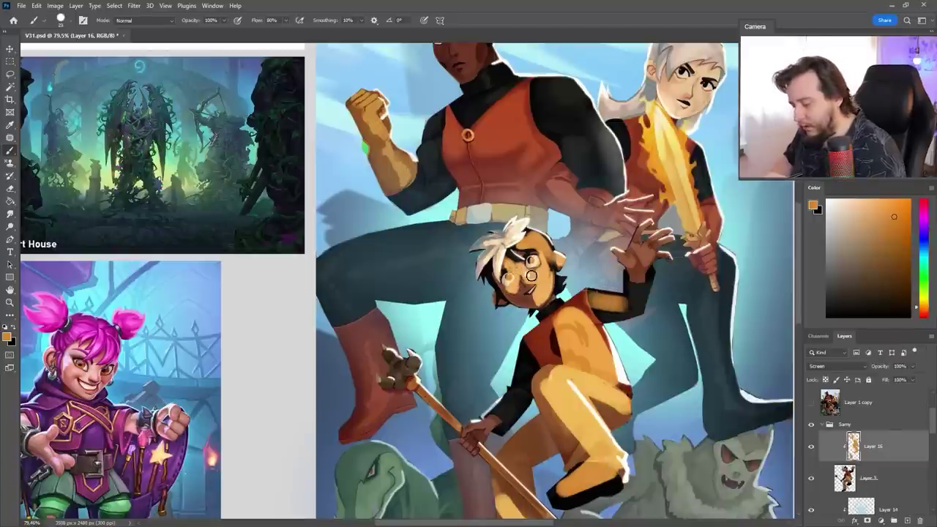
right_click(540, 289)
left_click(606, 148)
left_click(539, 287)
right_click(541, 289)
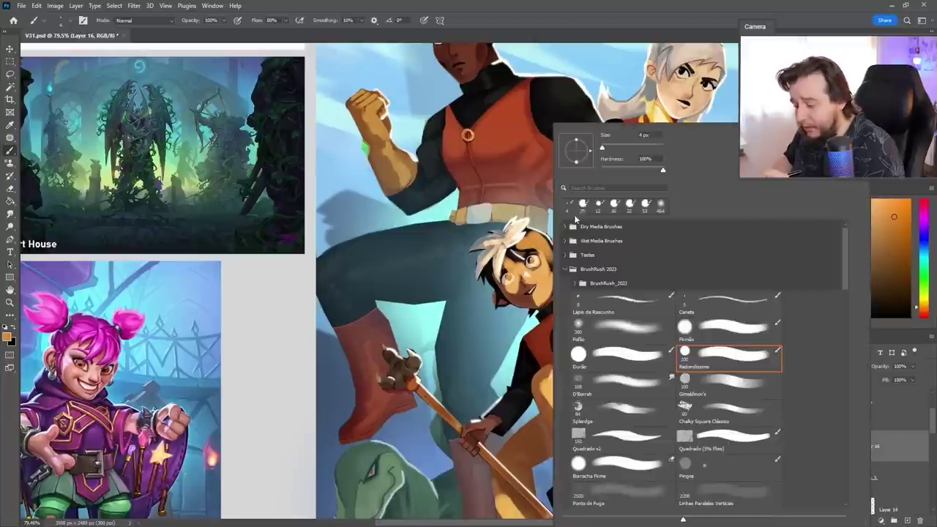
left_click(624, 148)
left_click(528, 285)
Step: Trim the orange light on the boy's face and hair with the Borracha Firme eraser, finishing on the Brush tool
right_click(537, 291)
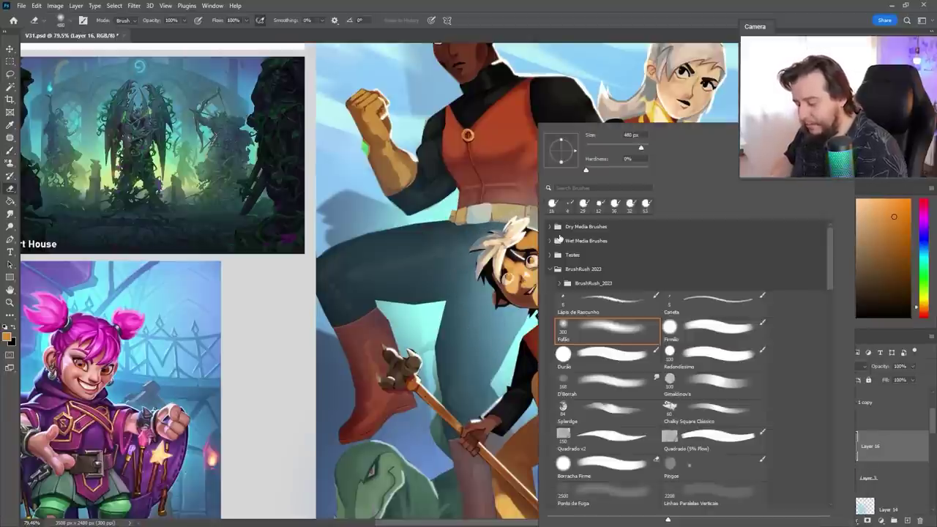
double_click(591, 464)
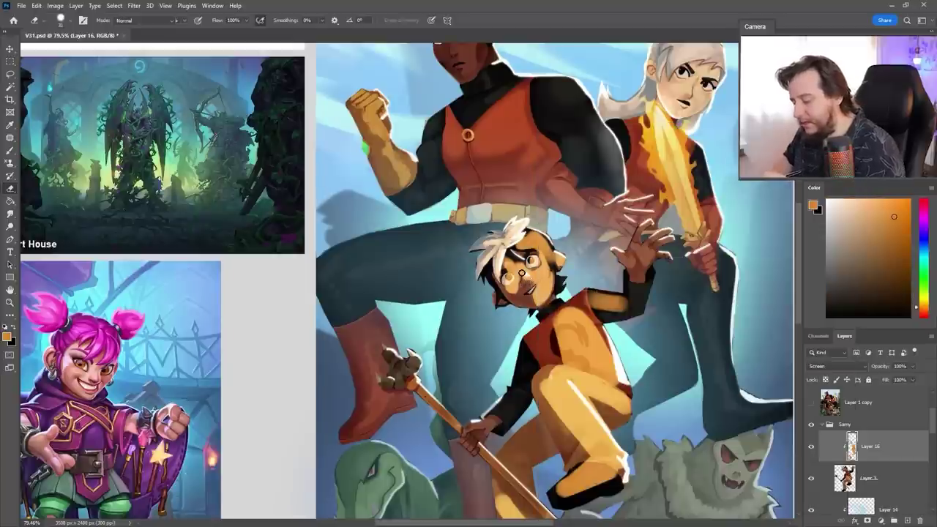
key("b")
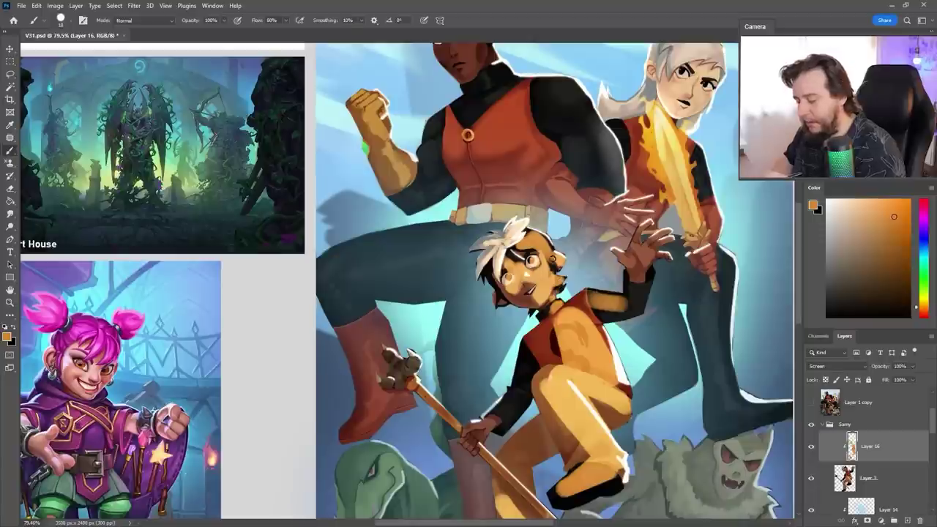
key("e")
right_click(538, 249)
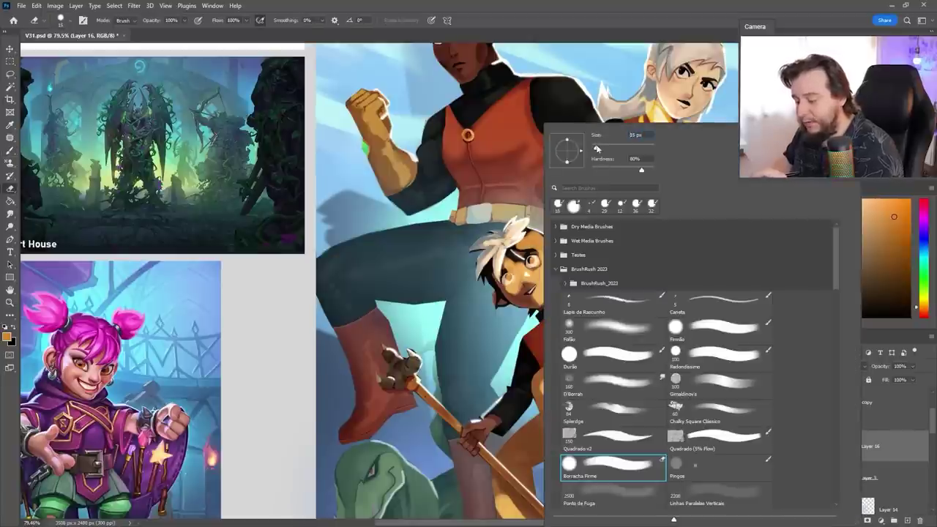
left_click(584, 93)
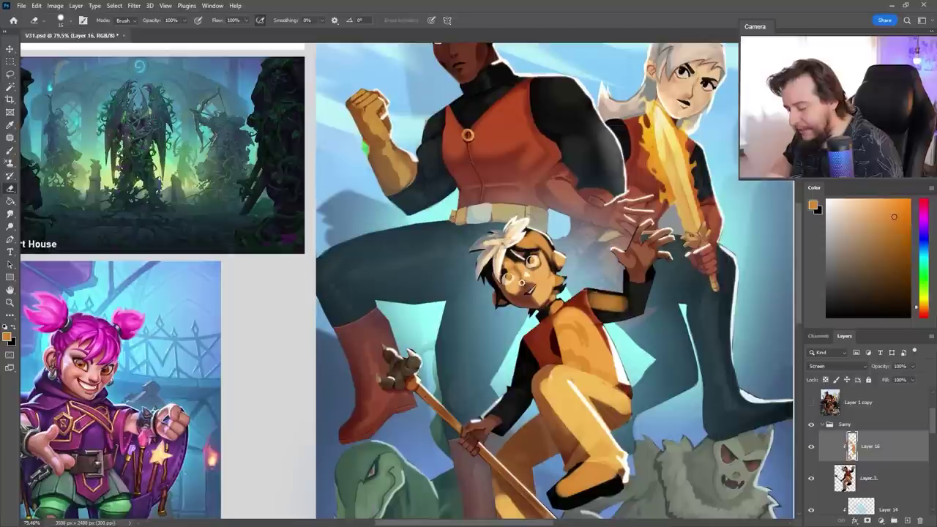
key("b")
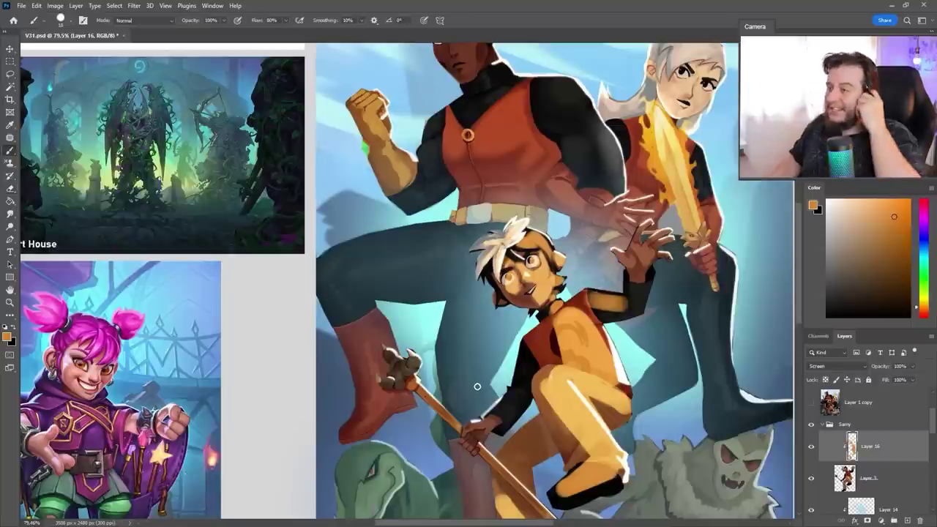
Step: Paint orange light on the crouching boy's gripping hand, along his staff and over its stone head on Layer 16
key("ctrl+minus")
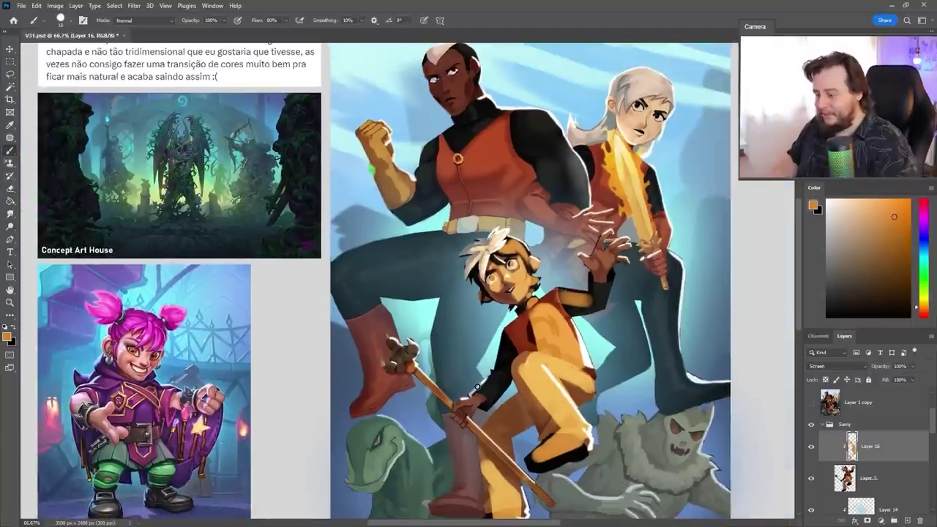
left_click_drag(477, 402, 510, 368)
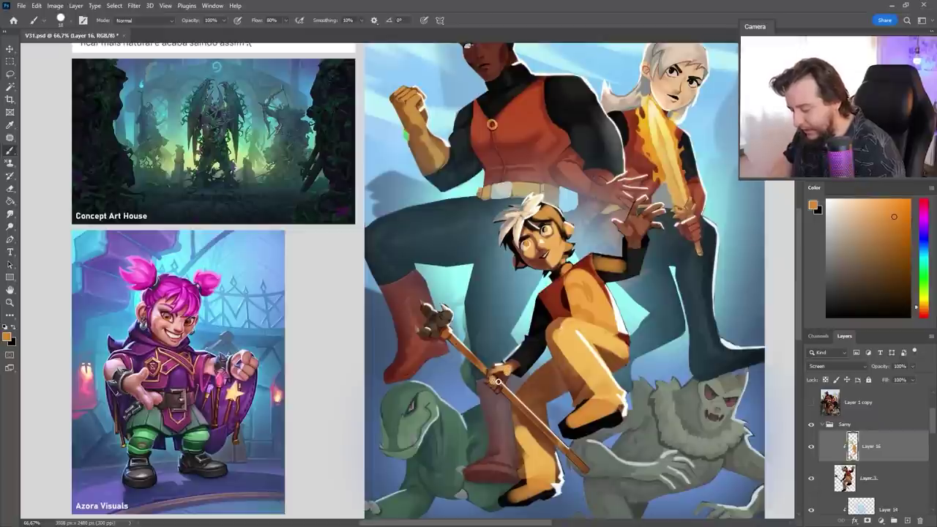
key("e")
key("b")
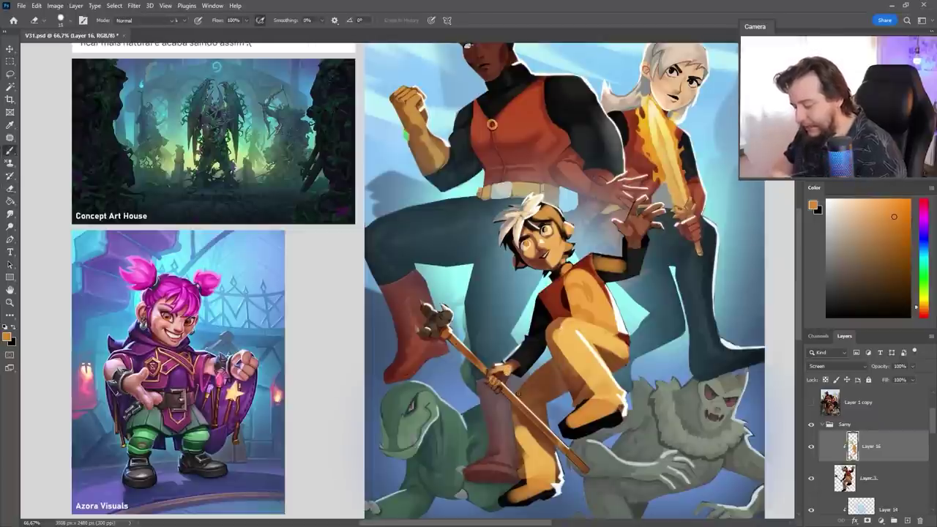
left_click_drag(426, 332, 432, 313)
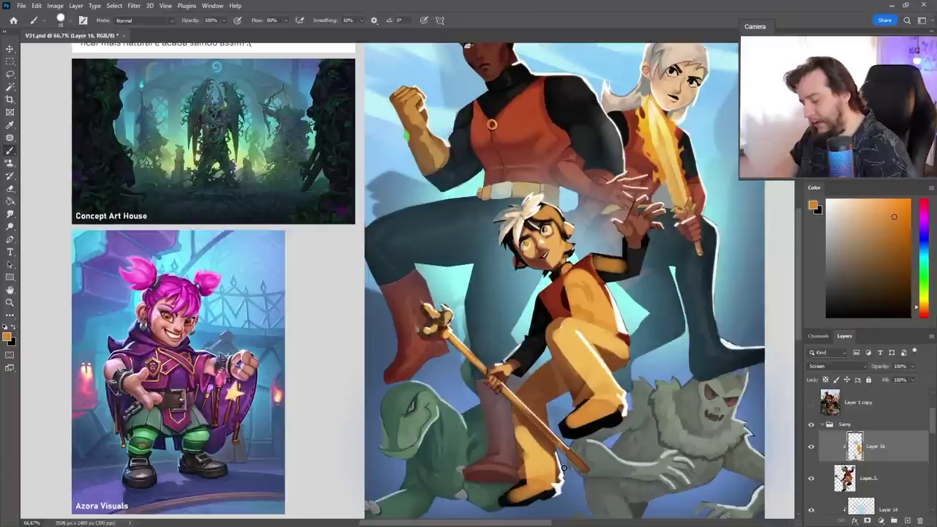
Step: Paint and trim orange light on the boy's lower forearm sleeve near the hand holding the staff
key("e")
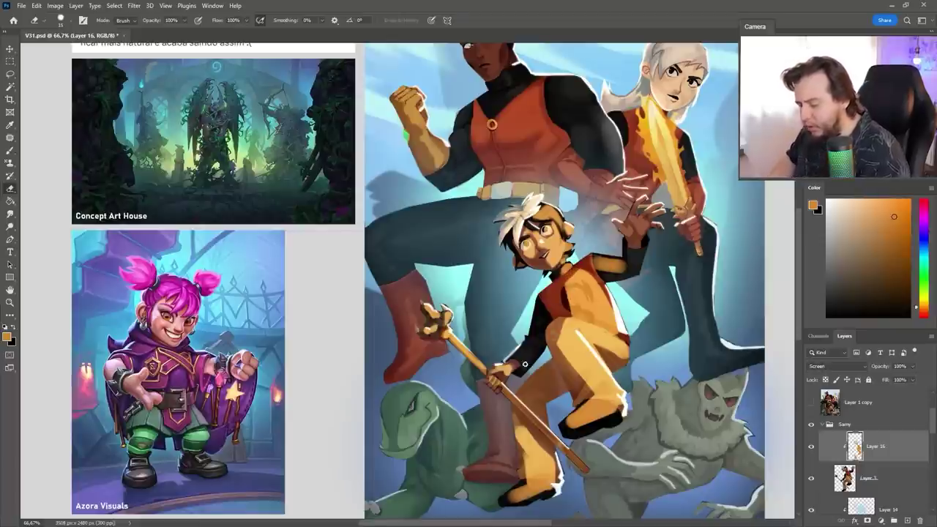
key("b")
key("e")
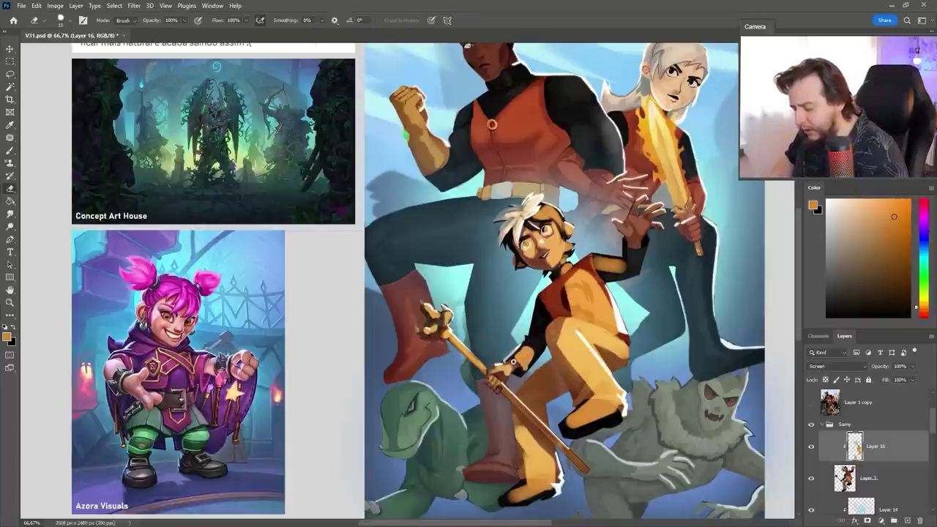
key("b")
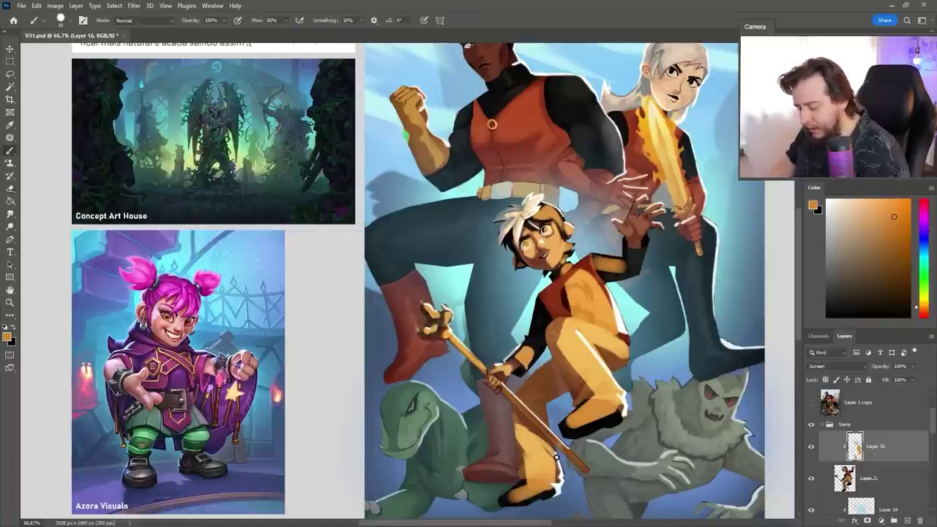
Step: Refine the orange light on the boy's rear trouser leg around the staff, alternating Brush and Eraser
key("e")
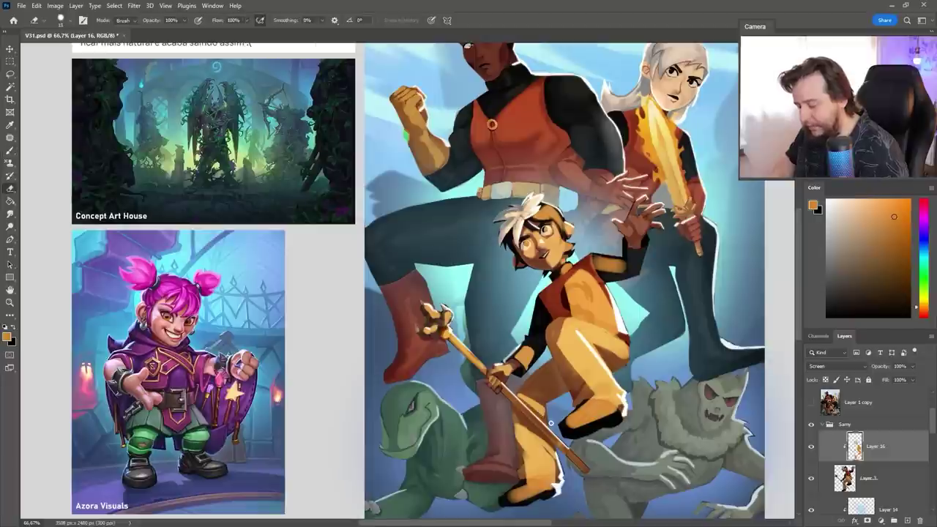
key("b")
left_click_drag(521, 398, 540, 387)
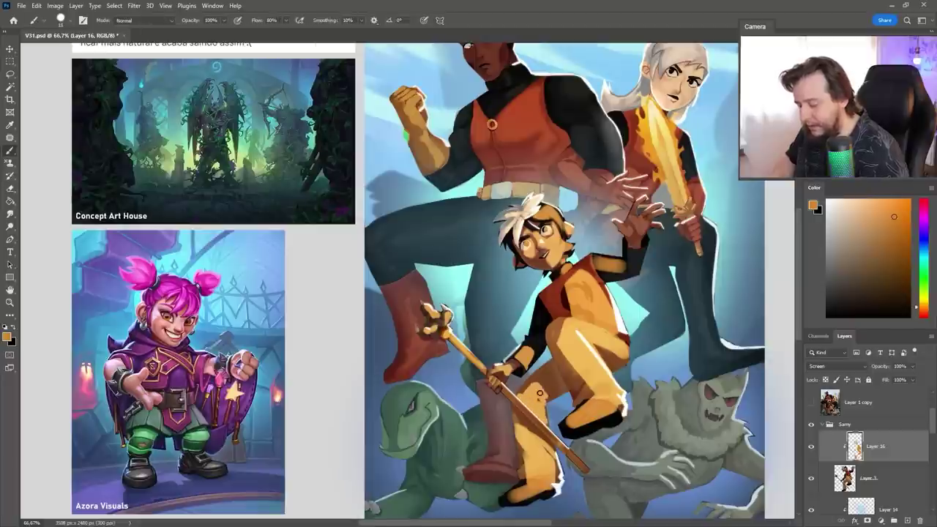
key("e")
key("b")
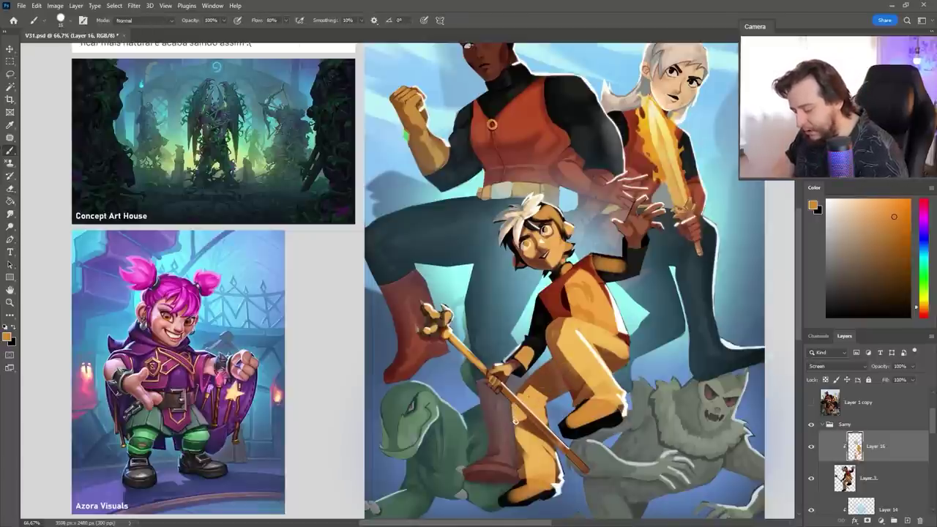
key("e")
key("b")
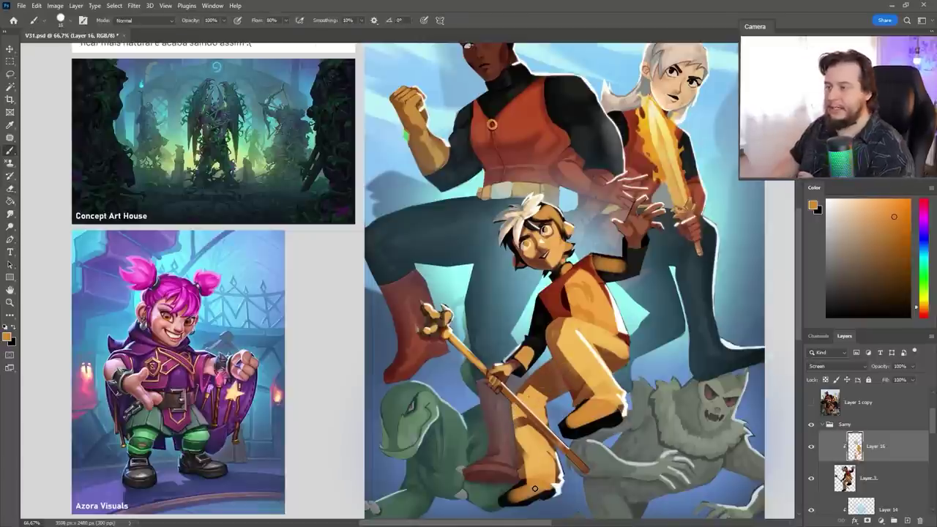
Step: Erase parts of the orange light on the boy's shoes, trousers, waist and vest to carve out shadow shapes
key("e")
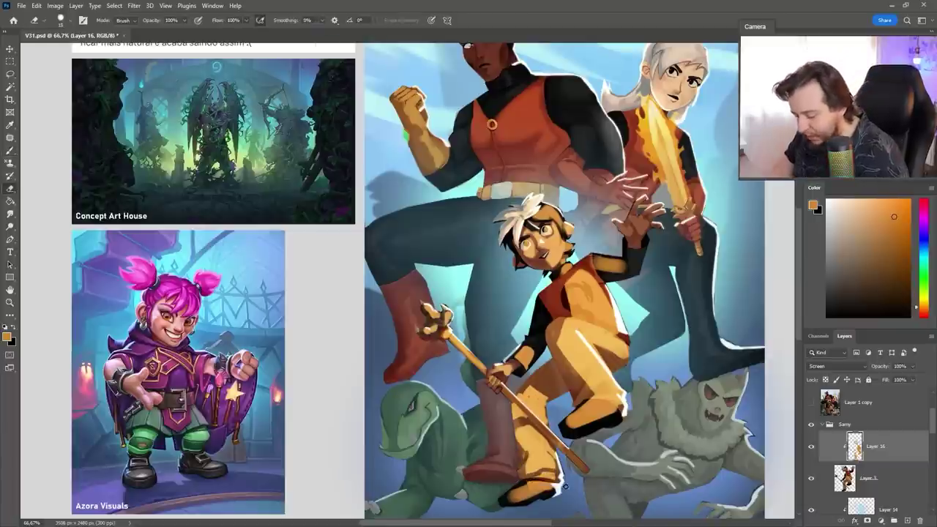
left_click_drag(583, 402, 612, 415)
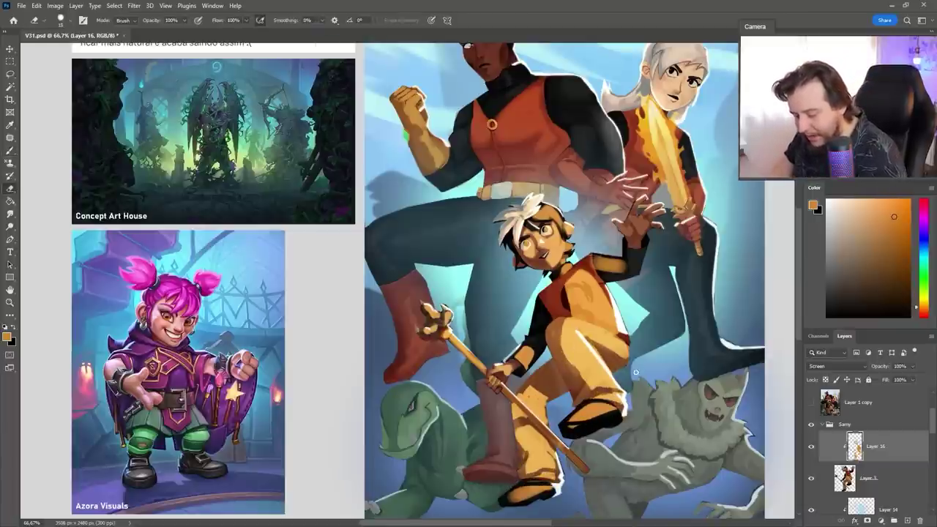
left_click_drag(625, 338, 571, 317)
mouse_move(592, 271)
left_mouse_down()
mouse_move(622, 268)
mouse_move(592, 262)
left_mouse_up()
Step: Paint orange light on the boy's raised hand and wrist, trimming between the fingers with the Eraser
key("b")
left_click(635, 256)
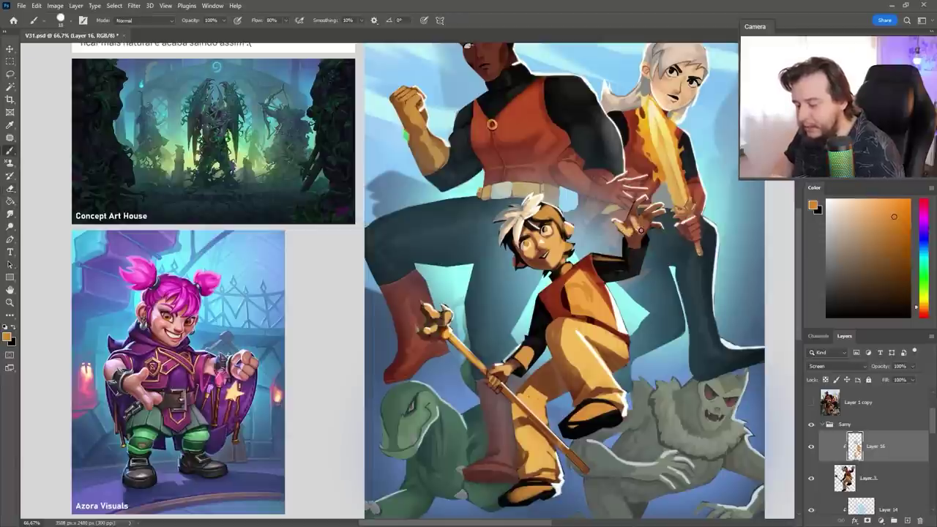
key("e")
key("b")
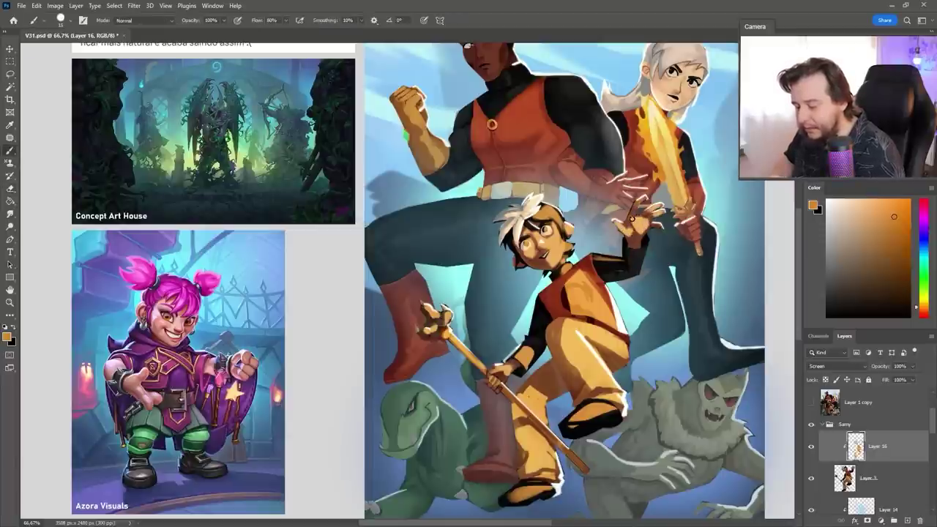
key("e")
mouse_move(635, 217)
left_mouse_down()
mouse_move(631, 231)
mouse_move(631, 218)
left_mouse_up()
key("b")
key("e")
key("b")
left_click_drag(628, 233, 639, 231)
Step: Refine the orange light on the cuff and elbow of the boy's raised sleeve with Brush and Eraser
key("e")
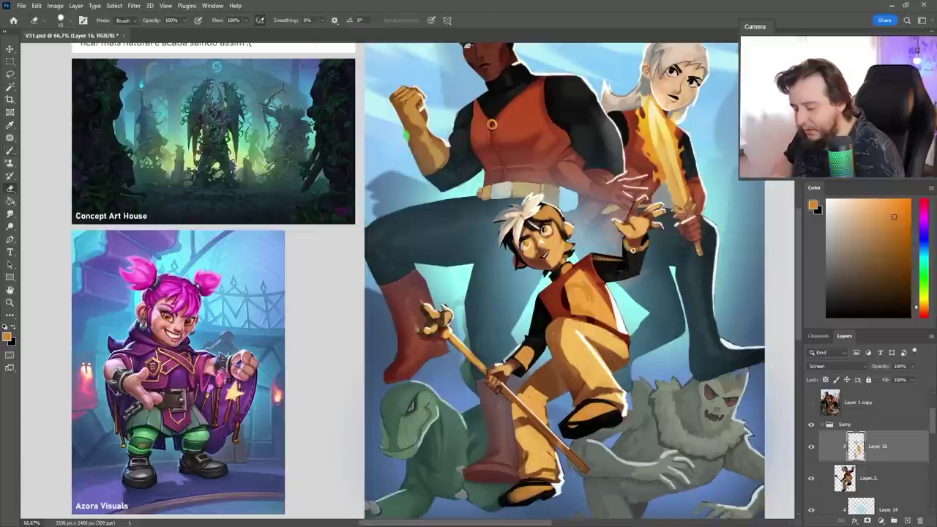
key("b")
key("e")
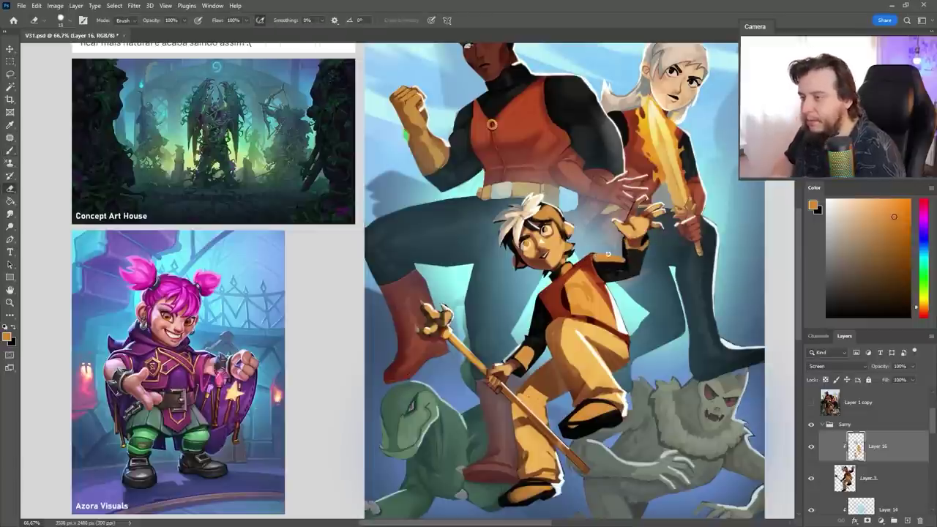
left_click_drag(658, 345, 632, 404)
key("b")
left_click_drag(620, 308, 608, 333)
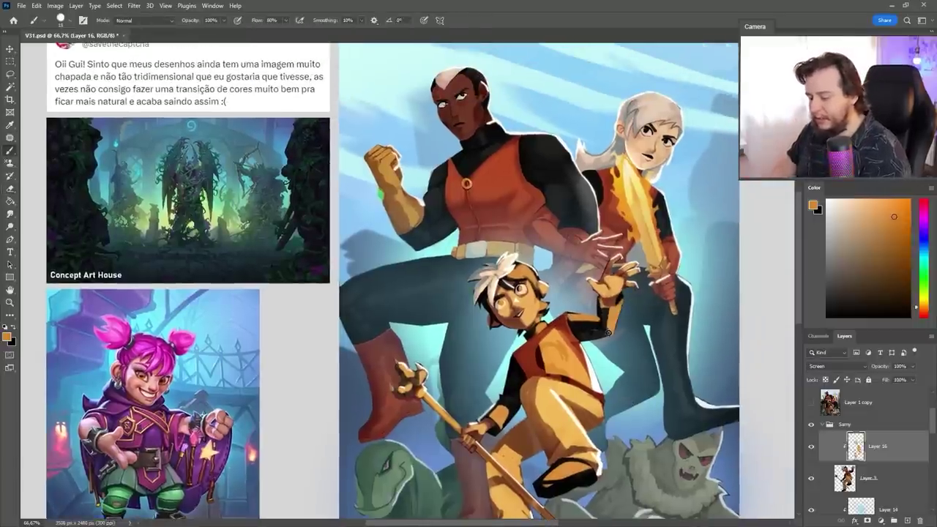
key("e")
Step: Lower the opacity of the boy's orange light layer, Layer 16, to 61%
key("ctrl+minus")
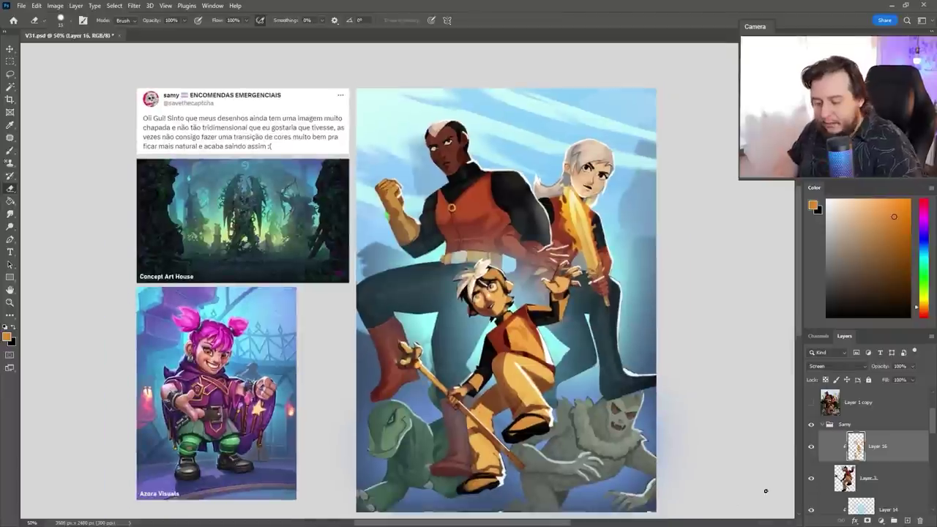
left_click(913, 367)
left_click_drag(907, 379, 898, 378)
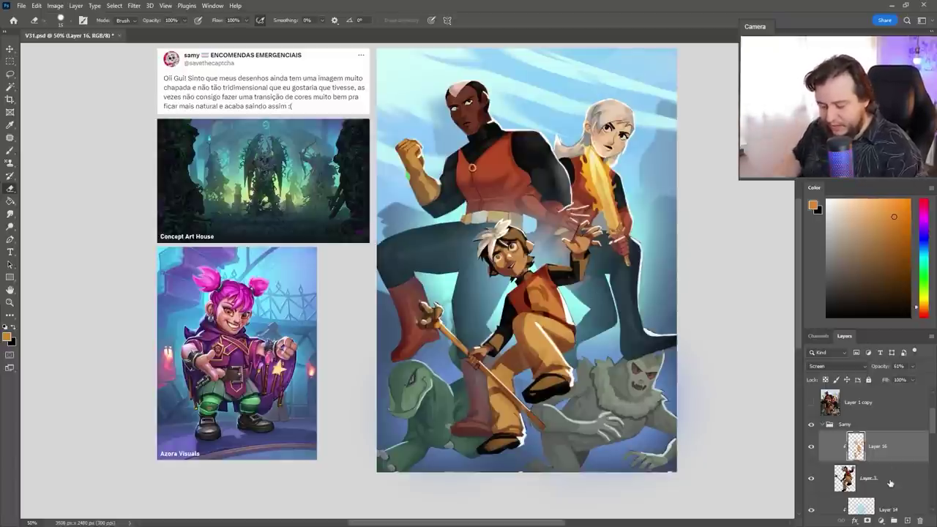
Step: Add a new clipped layer above Layer 14 for the two standing heroes, in Screen mode, and enlarge the brush
scroll(881, 467, "down", 3)
left_click(884, 452)
key("ctrl+shift+alt+n")
left_click_drag(884, 450, 884, 407)
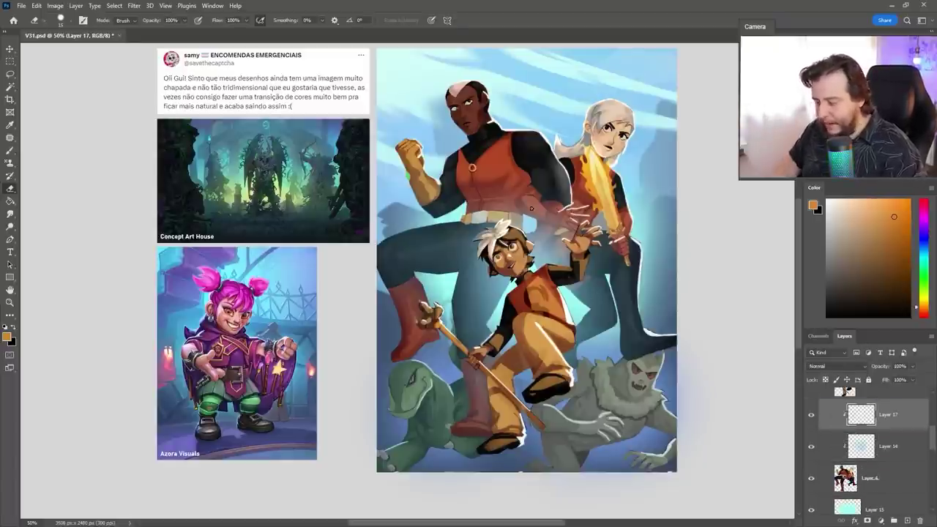
key("b")
right_click(532, 208)
left_click(594, 39)
left_click_drag(547, 150, 552, 156)
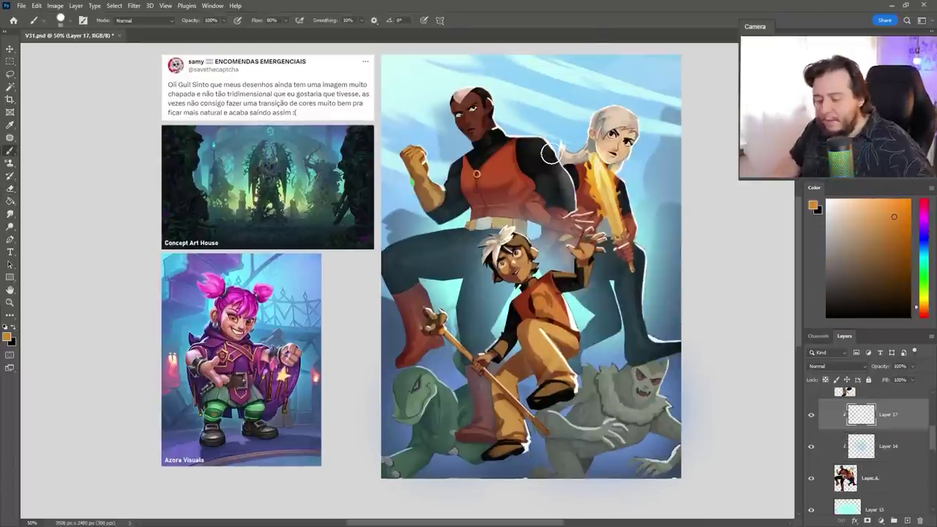
left_click(845, 367)
left_click(814, 443)
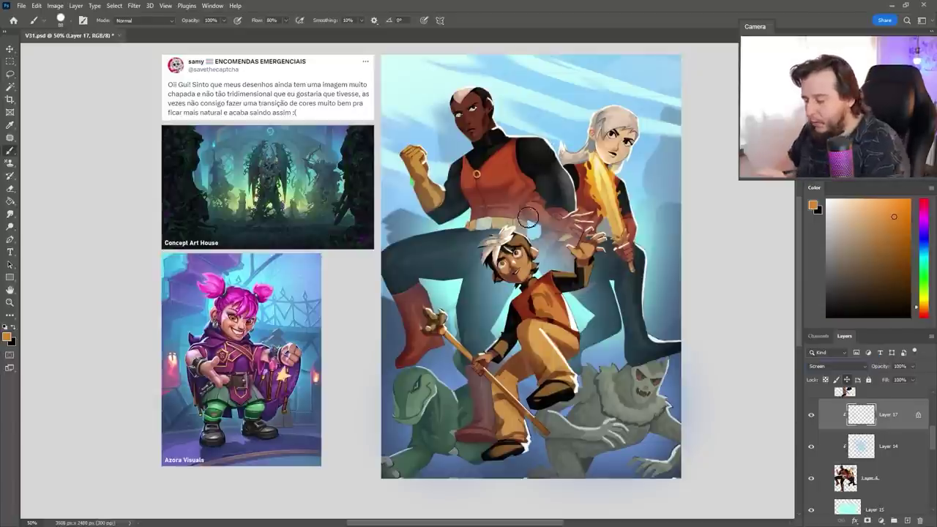
Step: Paint orange light over the standing man's face, neck, chest, arms and raised fist with a smaller brush
right_click(486, 195)
left_click(558, 52)
right_click(491, 116)
left_click_drag(569, 136, 559, 136)
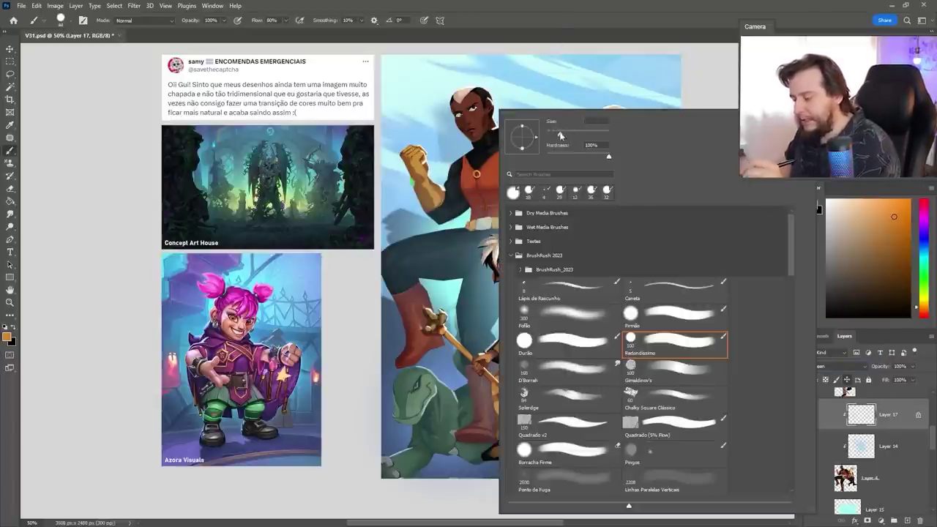
left_click(555, 96)
key("ctrl+space")
left_click_drag(548, 185, 559, 185)
left_click_drag(467, 82, 454, 92)
left_click_drag(464, 81, 476, 101)
mouse_move(461, 98)
left_mouse_down()
mouse_move(481, 129)
mouse_move(489, 129)
mouse_move(472, 155)
mouse_move(474, 173)
mouse_move(485, 153)
mouse_move(493, 170)
mouse_move(505, 162)
mouse_move(451, 177)
mouse_move(532, 140)
mouse_move(524, 141)
mouse_move(546, 151)
mouse_move(550, 179)
mouse_move(553, 157)
mouse_move(550, 190)
mouse_move(563, 178)
mouse_move(571, 203)
mouse_move(563, 216)
mouse_move(532, 203)
mouse_move(559, 227)
left_mouse_up()
mouse_move(410, 155)
left_mouse_down()
mouse_move(399, 159)
mouse_move(426, 210)
left_mouse_up()
Step: Paint light on the white-haired woman's face, hair and vest with a 44 px brush
right_click(651, 227)
left_click_drag(671, 151, 676, 150)
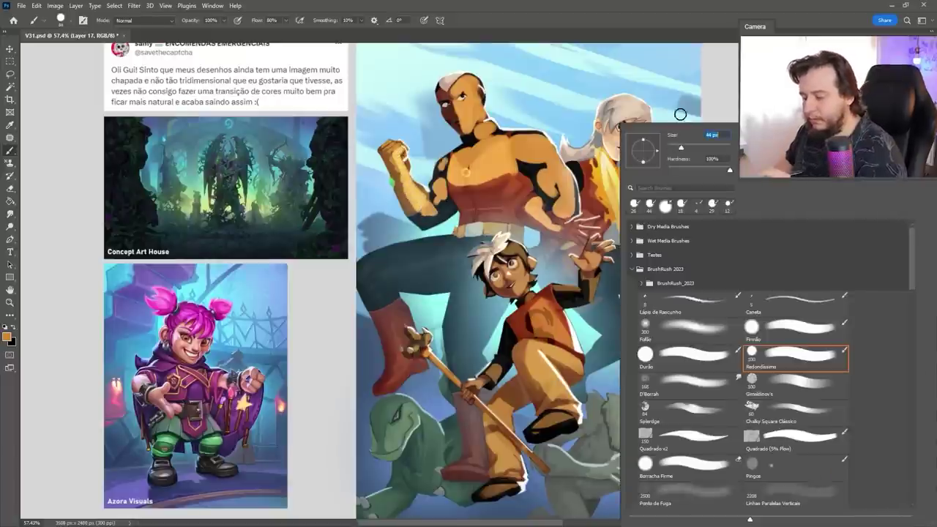
left_click(630, 61)
mouse_move(619, 141)
left_mouse_down()
mouse_move(619, 155)
mouse_move(634, 147)
mouse_move(621, 105)
mouse_move(640, 113)
left_mouse_up()
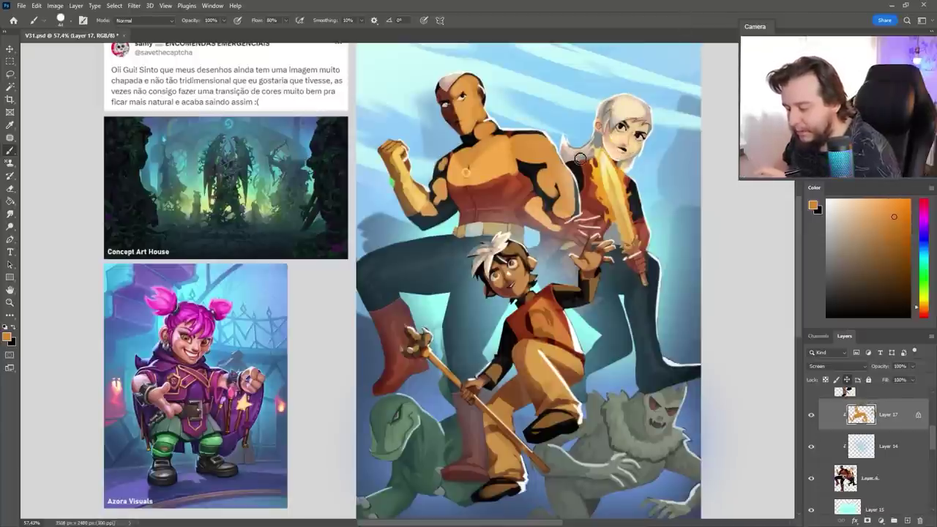
left_click_drag(588, 174, 585, 184)
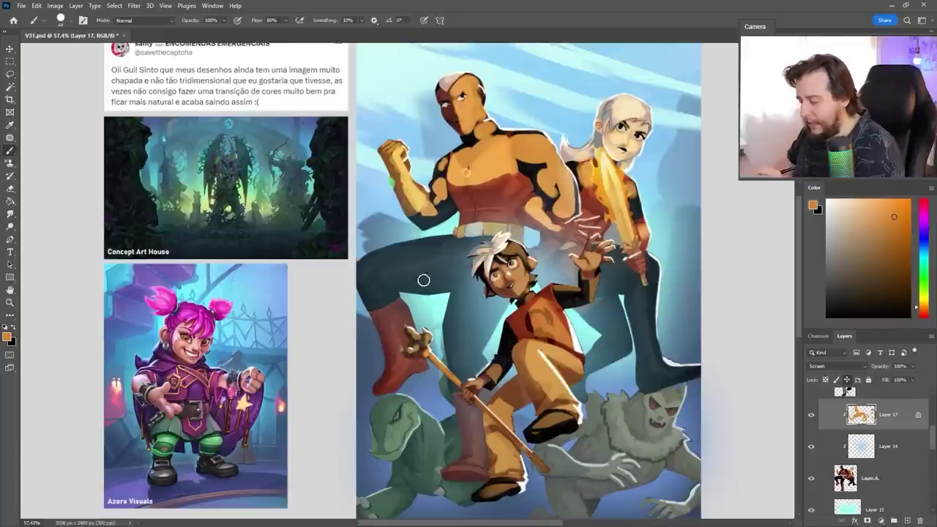
Step: Paint orange light on the standing man's raised thigh and belt and along the woman's legs and foot
mouse_move(443, 240)
left_mouse_down()
mouse_move(423, 260)
mouse_move(450, 262)
mouse_move(365, 262)
mouse_move(456, 268)
left_mouse_up()
key("e")
key("b")
mouse_move(501, 227)
left_mouse_down()
mouse_move(465, 231)
mouse_move(508, 181)
mouse_move(499, 202)
mouse_move(468, 216)
mouse_move(510, 219)
left_mouse_up()
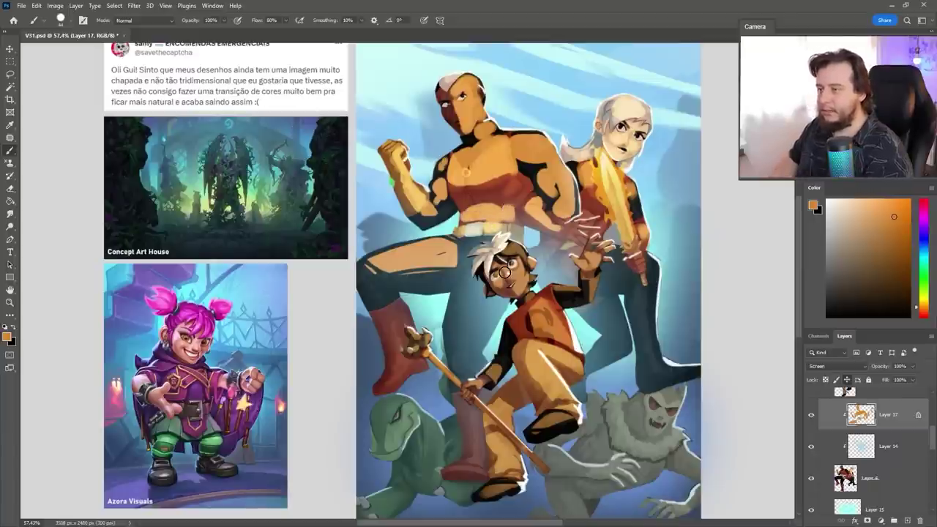
mouse_move(650, 268)
left_mouse_down()
mouse_move(663, 375)
mouse_move(696, 375)
left_mouse_up()
left_click_drag(611, 296, 622, 366)
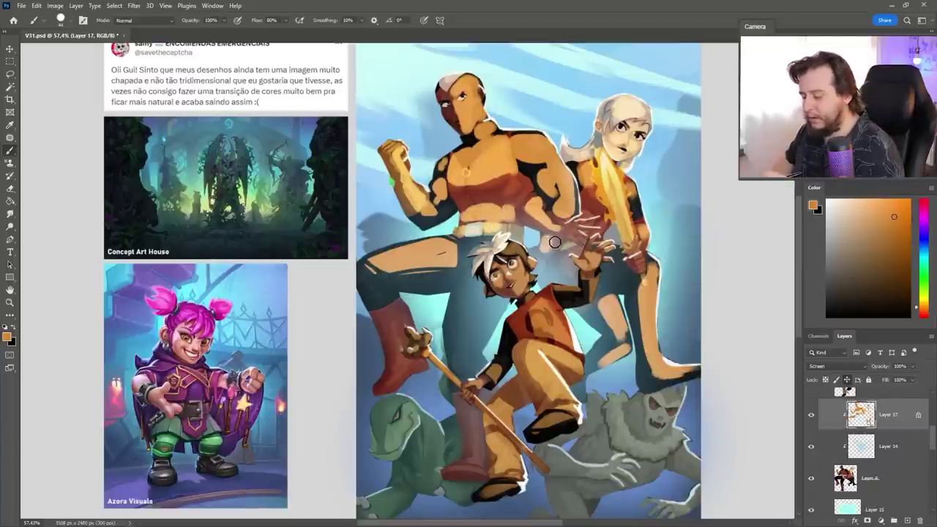
Step: Paint orange light around the standing man's lowered hand and the woman's sword hand, reducing the brush size for the fingers
left_click_drag(554, 243, 539, 253)
right_click(596, 228)
double_click(766, 341)
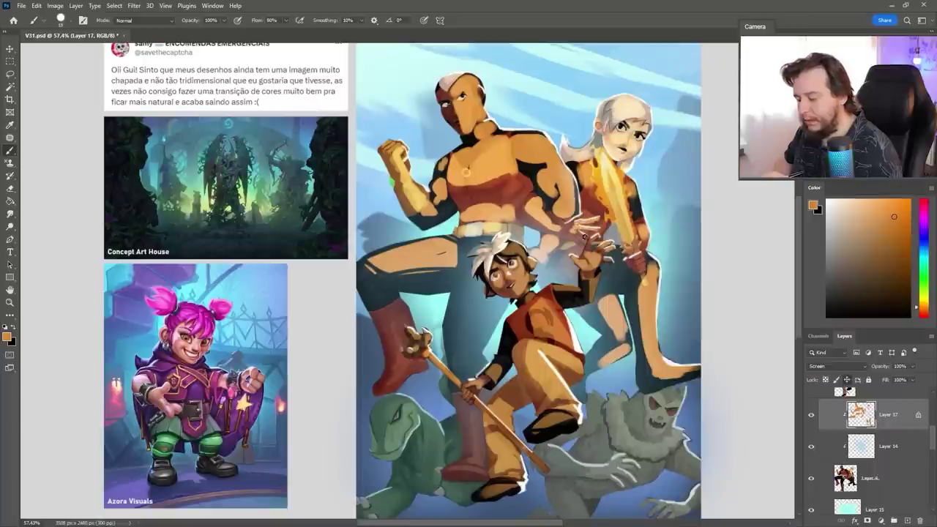
left_click_drag(636, 251, 629, 238)
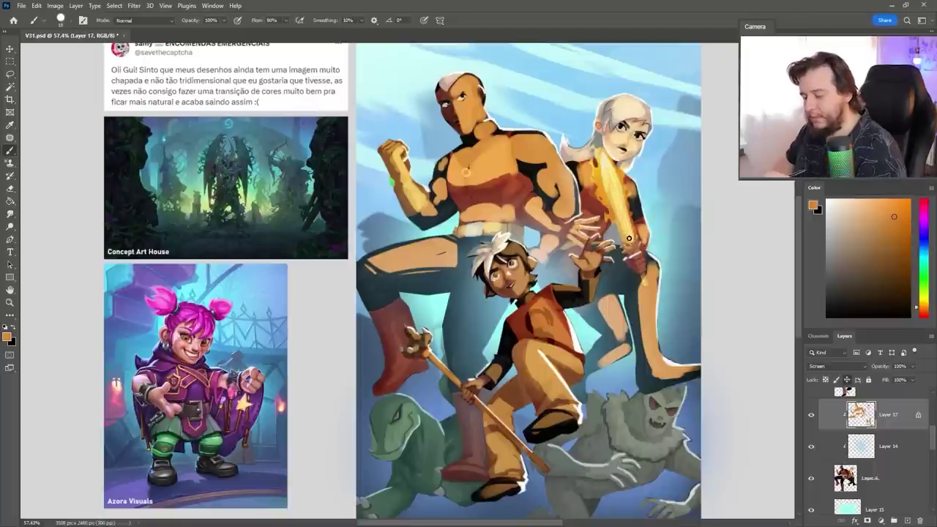
Step: Brighten the sword blade with a lighter orange and lower the standing heroes' light layer, Layer 17, to 46% opacity
left_click_drag(862, 218, 873, 199)
left_click_drag(611, 179, 626, 236)
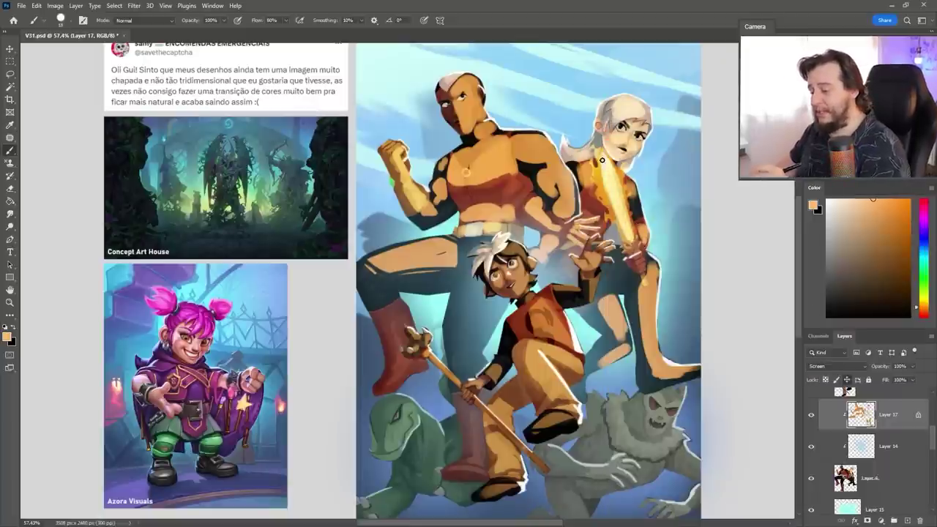
left_click_drag(602, 160, 624, 225)
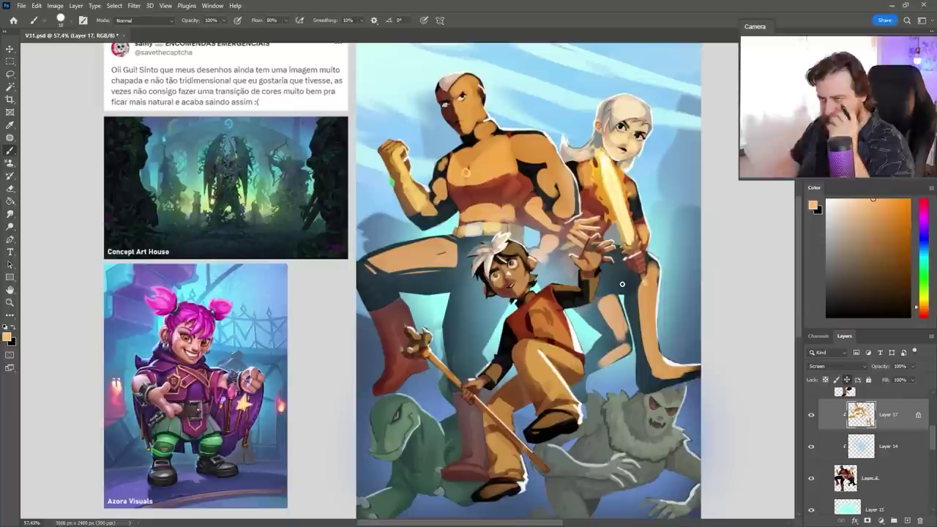
left_click(913, 367)
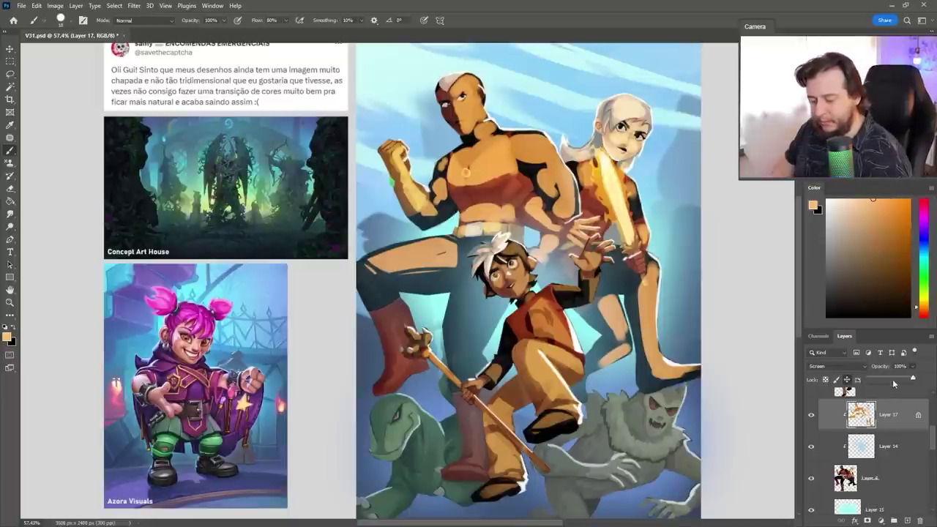
left_click_drag(915, 379, 890, 376)
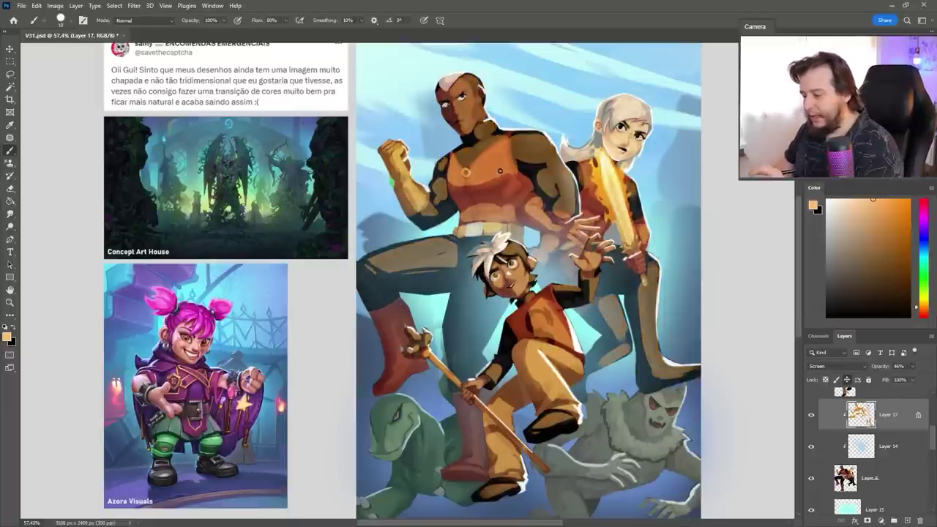
right_click(497, 186)
left_click(576, 386)
left_click(574, 148)
key("Escape")
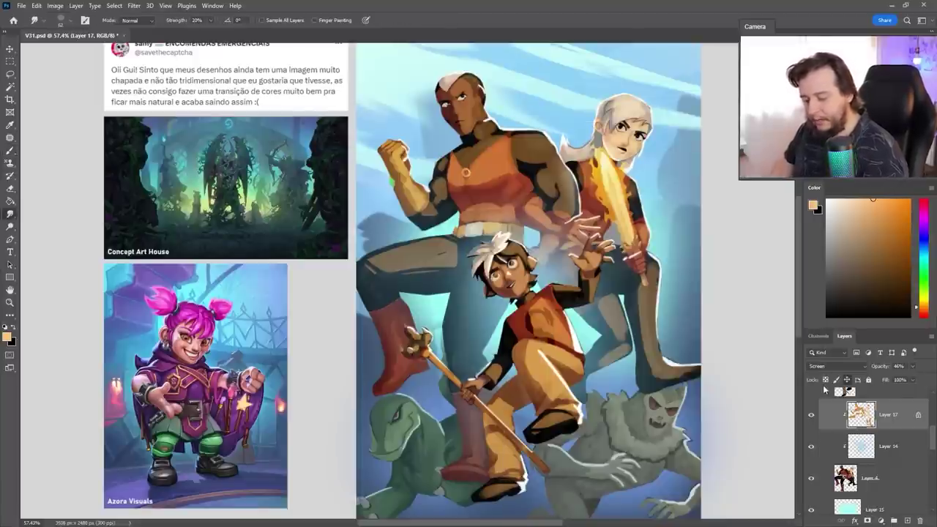
right_click(574, 192)
key("Escape")
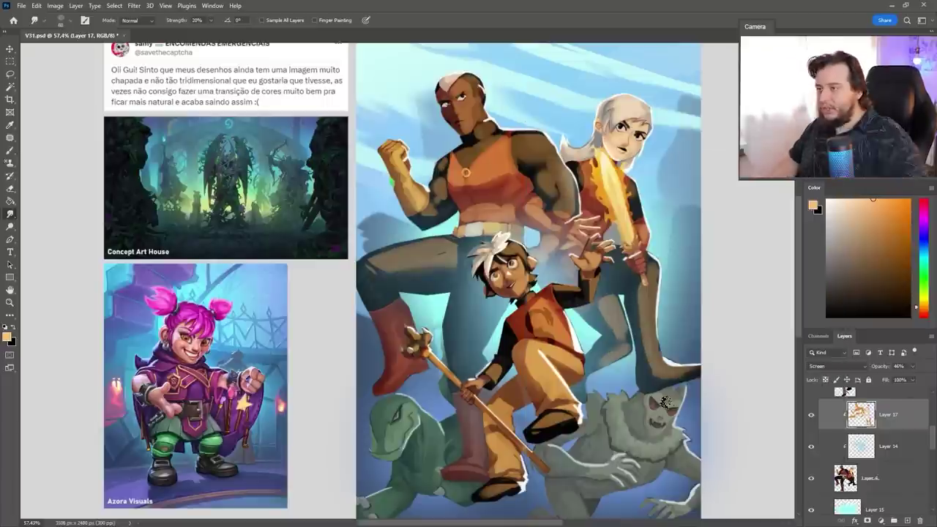
Step: Lock transparency on the heroes' and the boy's light layers and tint parts of both greyish blue with the 300 px Fofão soft brush
left_click(827, 382)
key("b")
right_click(677, 282)
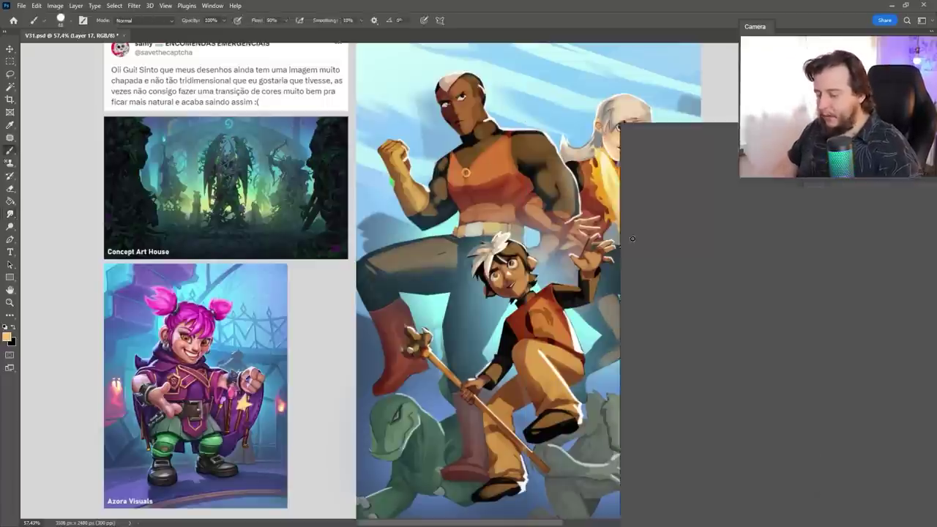
left_click(678, 339)
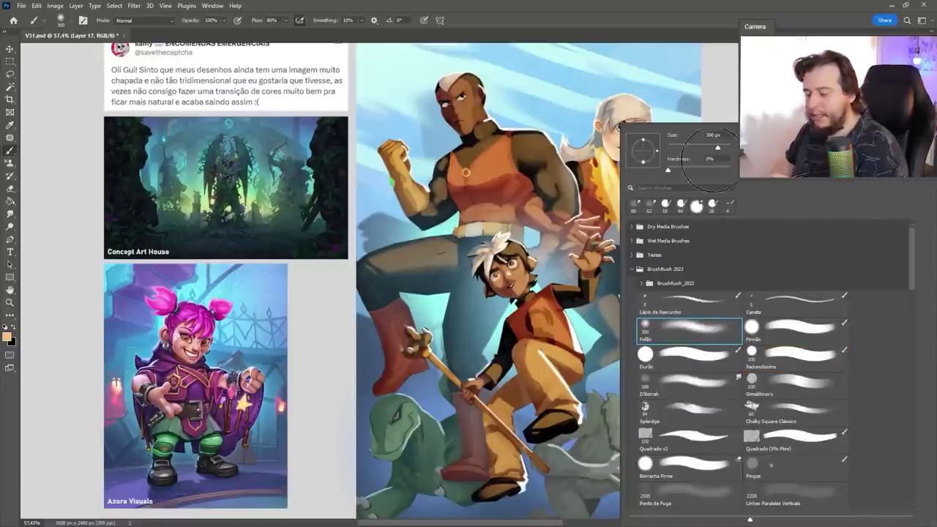
left_click(688, 101, "alt")
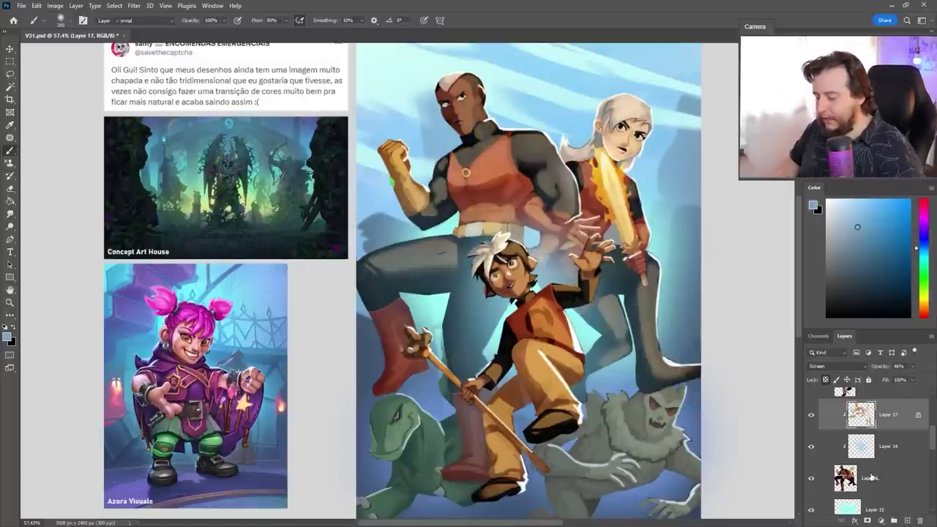
left_click(532, 359, "ctrl")
left_click(826, 380)
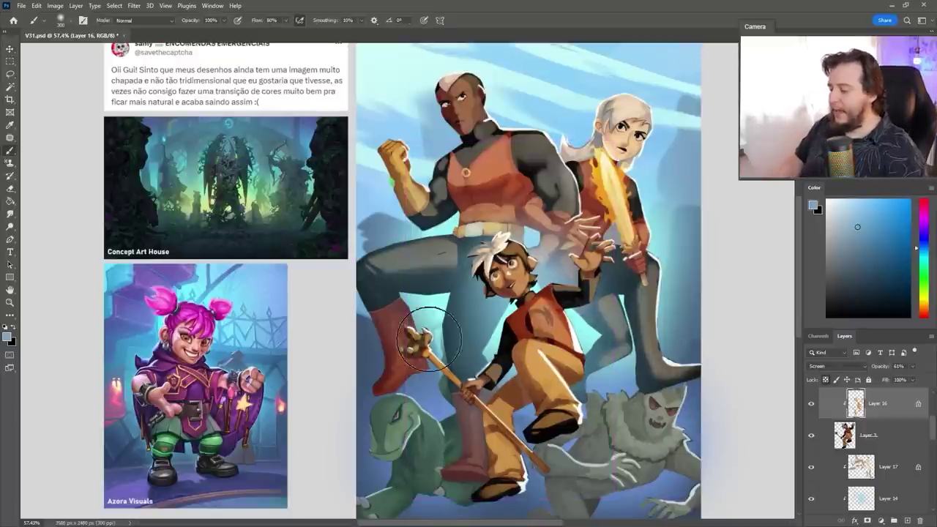
Step: Add a layer above the Samy group and paint black accents around the standing man's collar with a 17 px Redondíssimo brush
left_click(907, 520)
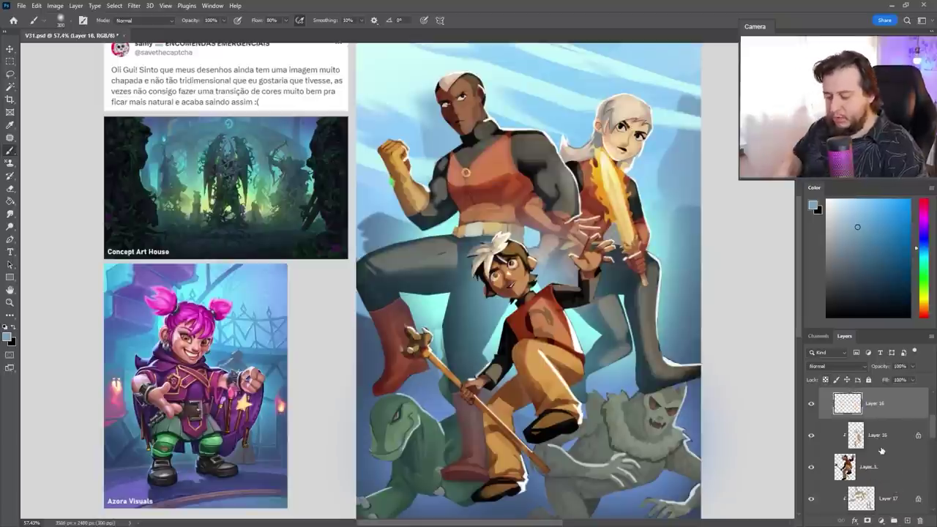
key("x")
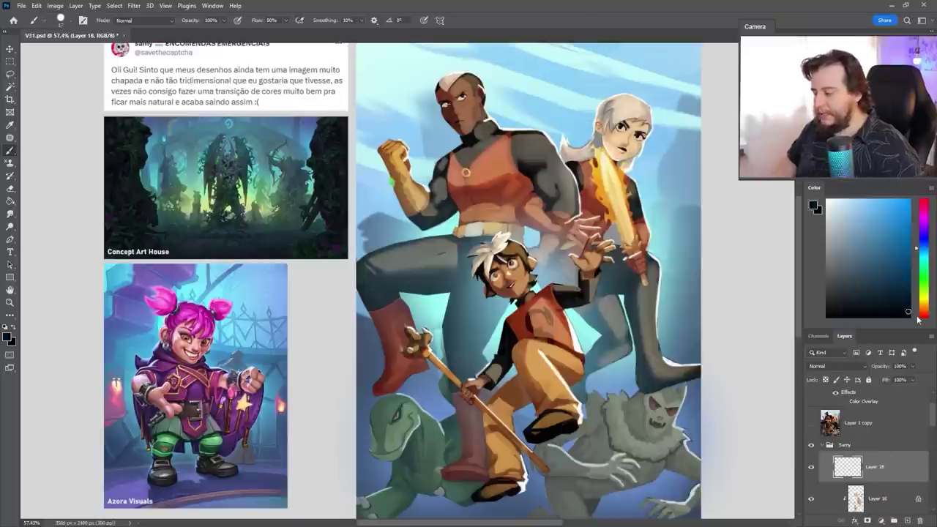
right_click(466, 138)
left_click_drag(468, 133, 476, 141)
right_click(476, 139)
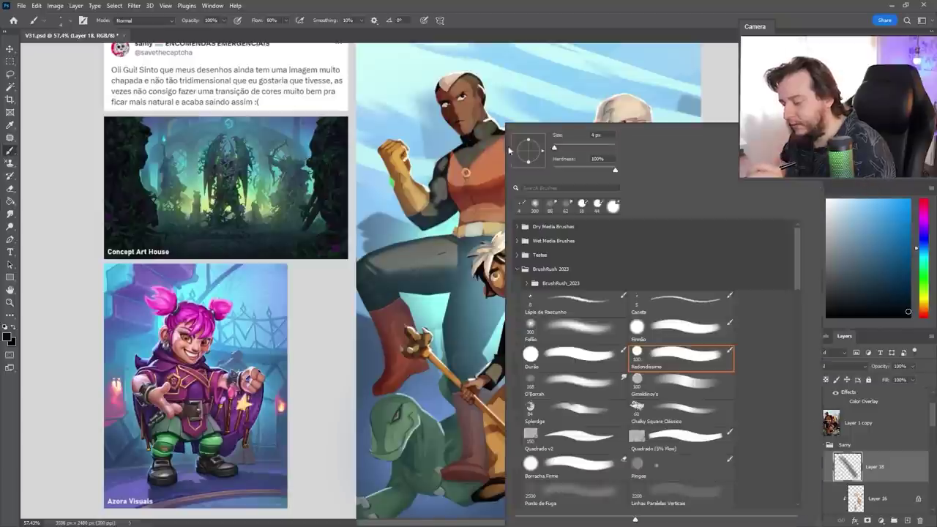
left_click_drag(557, 149, 560, 149)
left_click_drag(469, 132, 478, 143)
left_click_drag(909, 312, 929, 331)
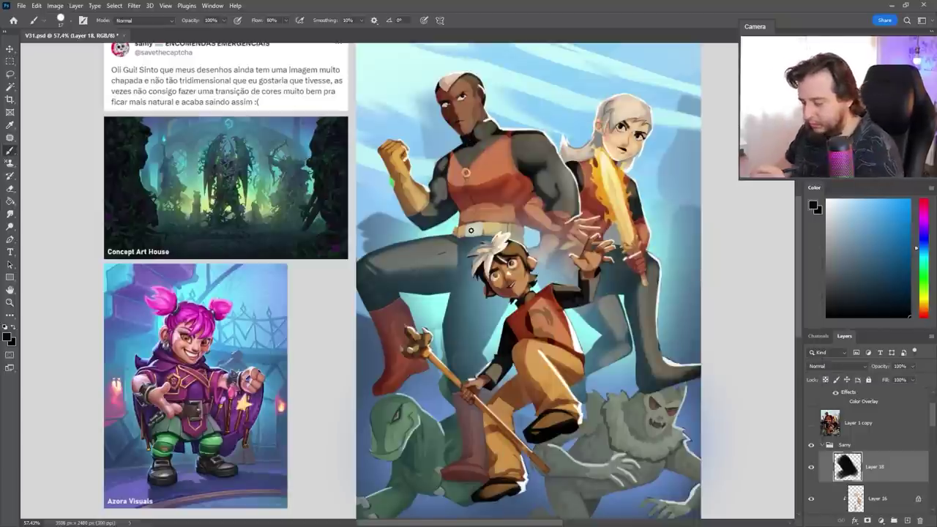
left_click_drag(859, 469, 849, 437)
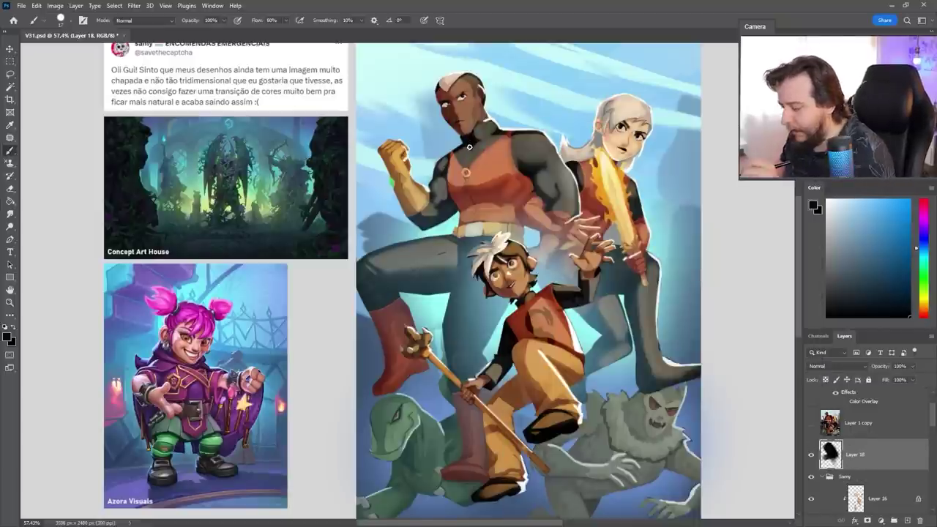
Step: Paint black shadow accents on the standing man's sleeves, shoulder and vest neckline
left_click_drag(444, 201, 421, 219)
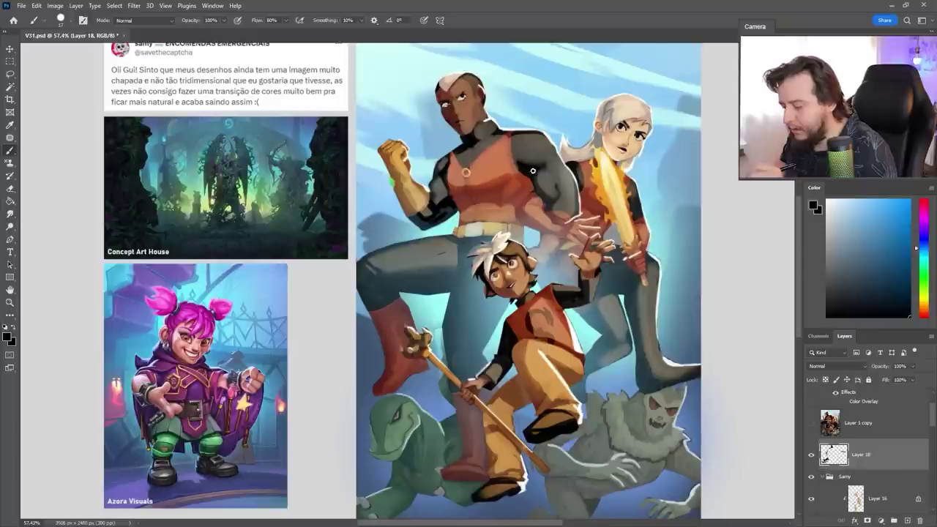
mouse_move(533, 169)
left_mouse_down()
mouse_move(558, 196)
mouse_move(558, 188)
mouse_move(554, 209)
left_mouse_up()
mouse_move(514, 137)
left_mouse_down()
mouse_move(522, 176)
mouse_move(496, 145)
mouse_move(459, 162)
left_mouse_up()
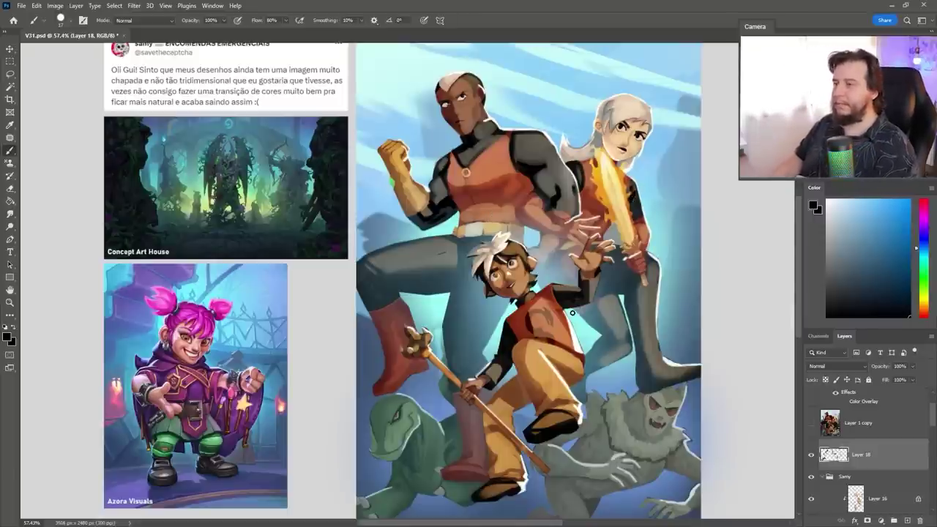
Step: Add a small white highlight to the boy's eye
scroll(509, 289, "up", 6)
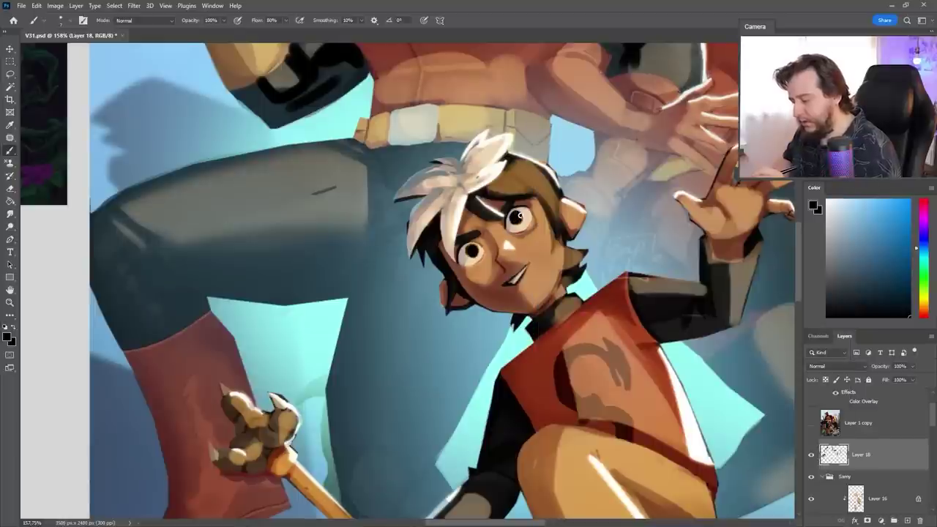
key("x")
left_click(516, 215)
scroll(503, 288, "down", 5)
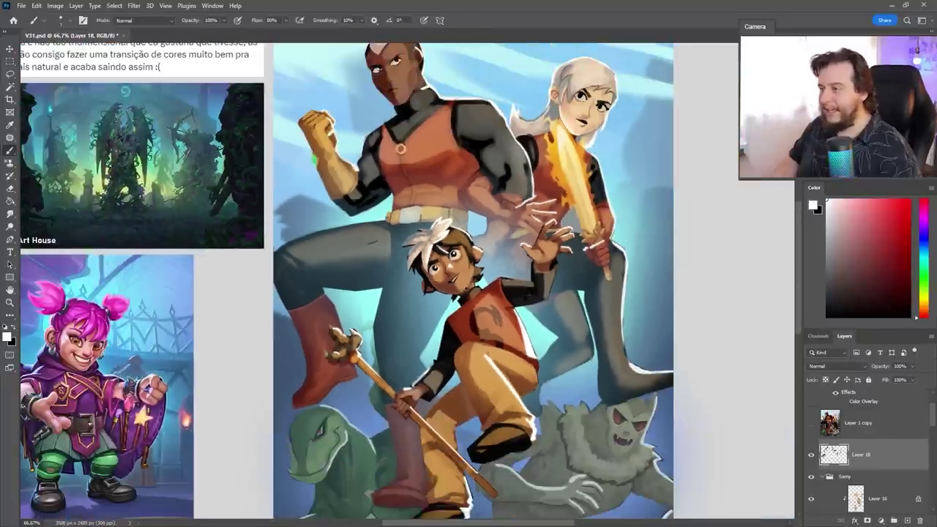
key("v")
left_click_drag(621, 311, 629, 312)
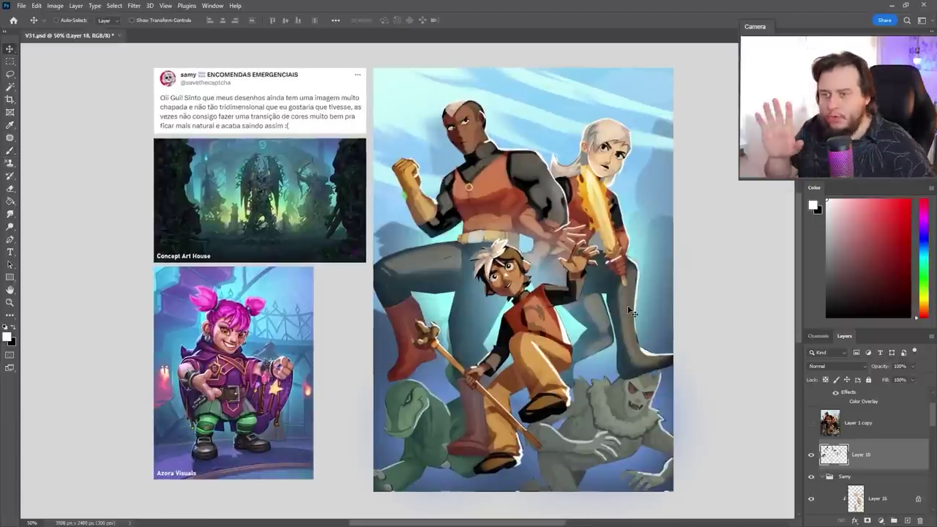
Step: Add a new layer and paint pale yellow light on the back of the standing man's collar with a 20 px round brush
left_click(906, 519)
key("b")
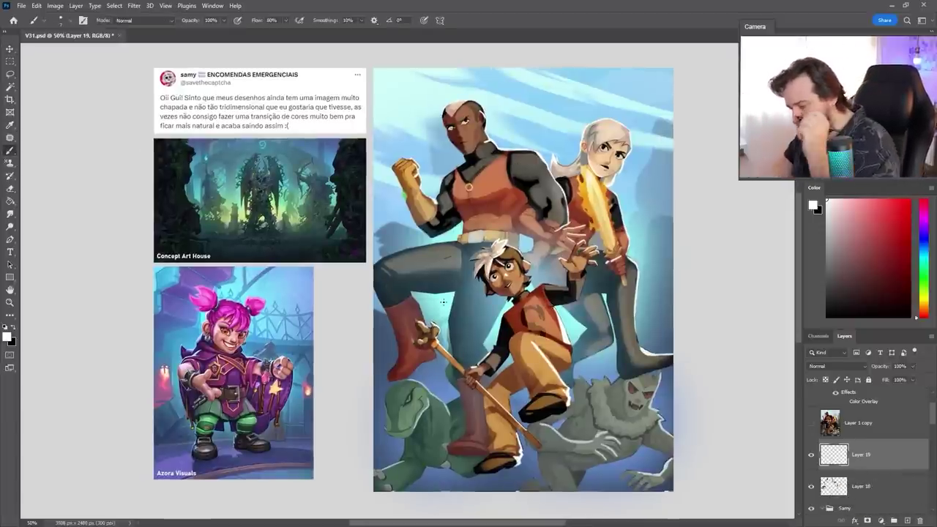
left_click(531, 154, "ctrl")
left_click_drag(531, 155, 512, 205)
left_click(470, 212, "ctrl")
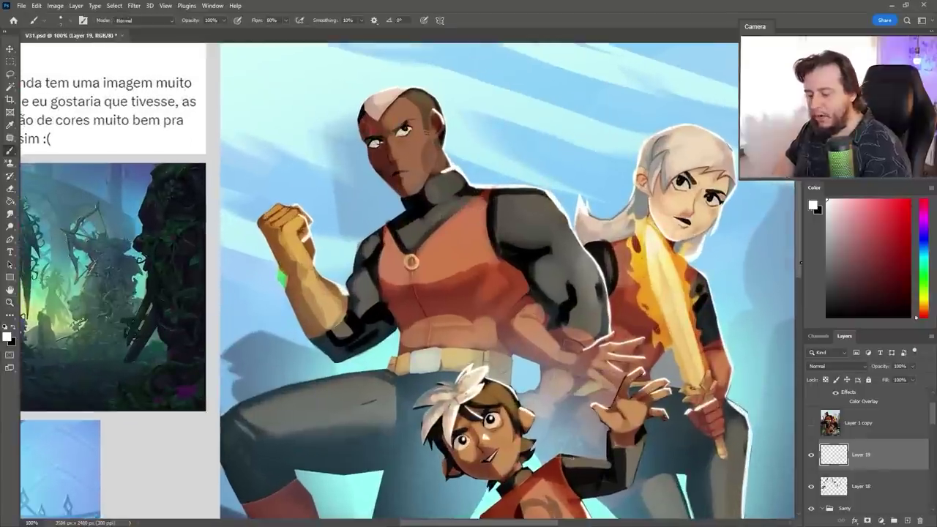
left_click(925, 304)
left_click(849, 200)
right_click(513, 209)
left_click(692, 359)
left_click_drag(462, 173, 470, 184)
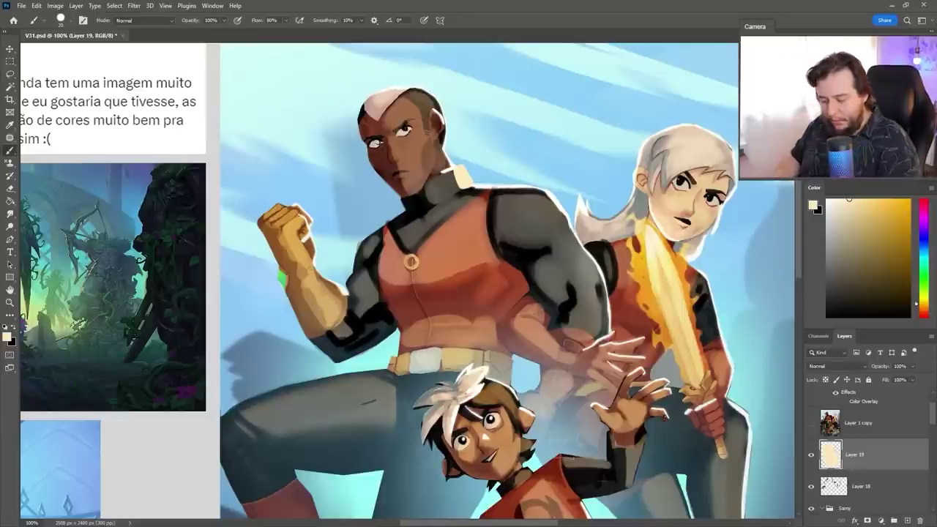
Step: Move Layer 19 into the standing heroes' clipped layers, directly above Layer 17
scroll(671, 131, "down", 1)
scroll(861, 415, "down", 2)
left_click_drag(869, 403, 885, 443)
scroll(881, 436, "up", 1)
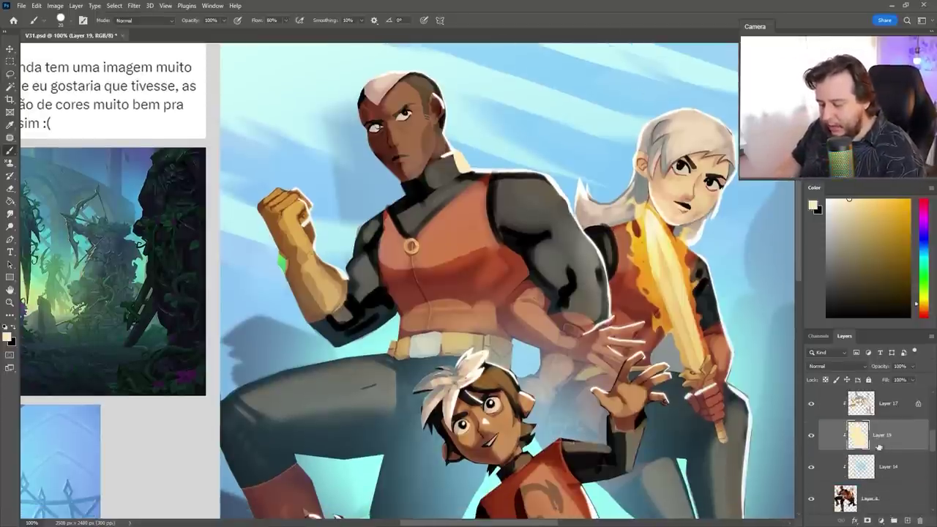
left_click_drag(881, 442, 884, 394)
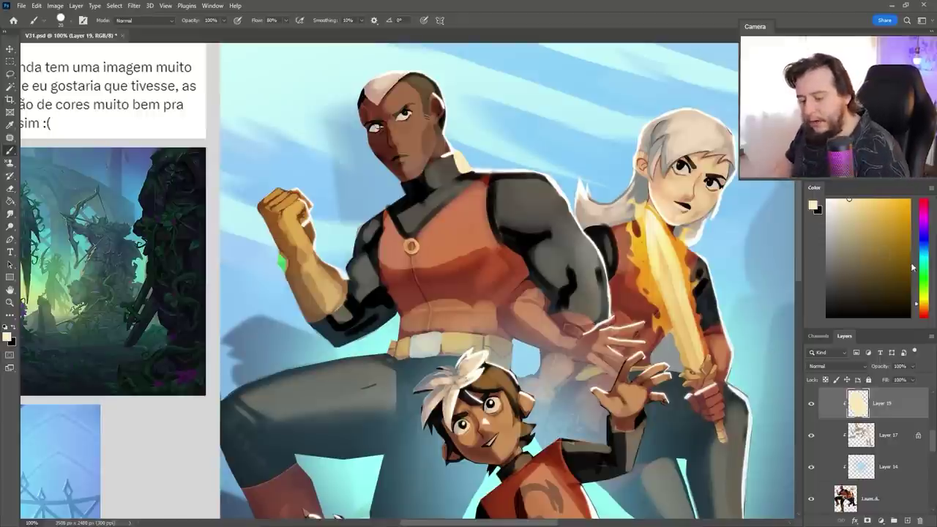
Step: Repaint the collar light in a stronger yellow and paint the rim of the standing man's neck and ear with a 12 px brush
left_click_drag(458, 161, 462, 174)
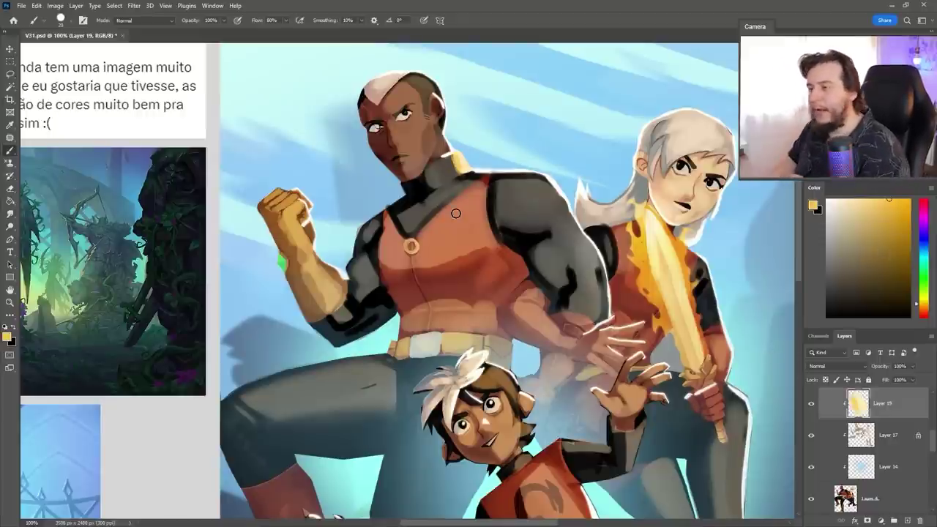
right_click(525, 169)
left_click(577, 149)
left_click(603, 114)
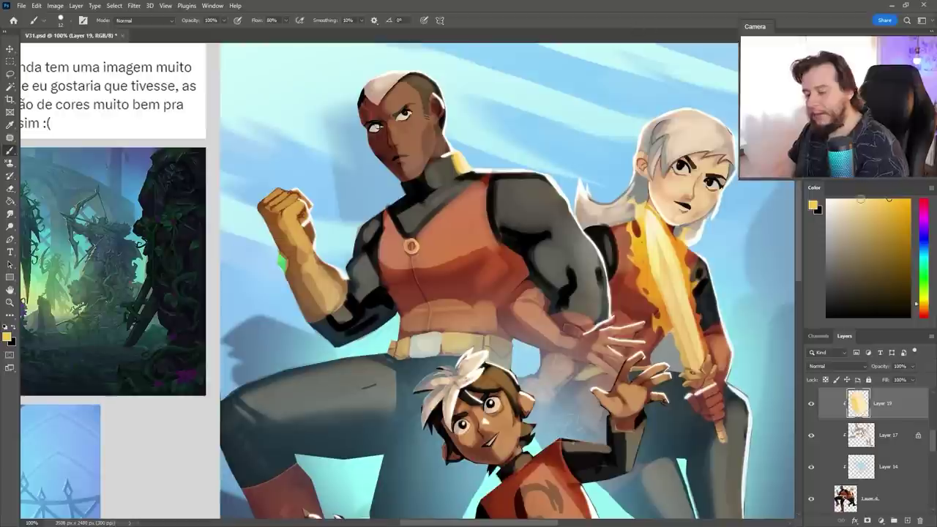
left_click_drag(447, 151, 442, 115)
Step: Refine the light and dark edges of the standing man's collar and shoulder line with colours sampled from the painting
left_click(443, 148, "alt")
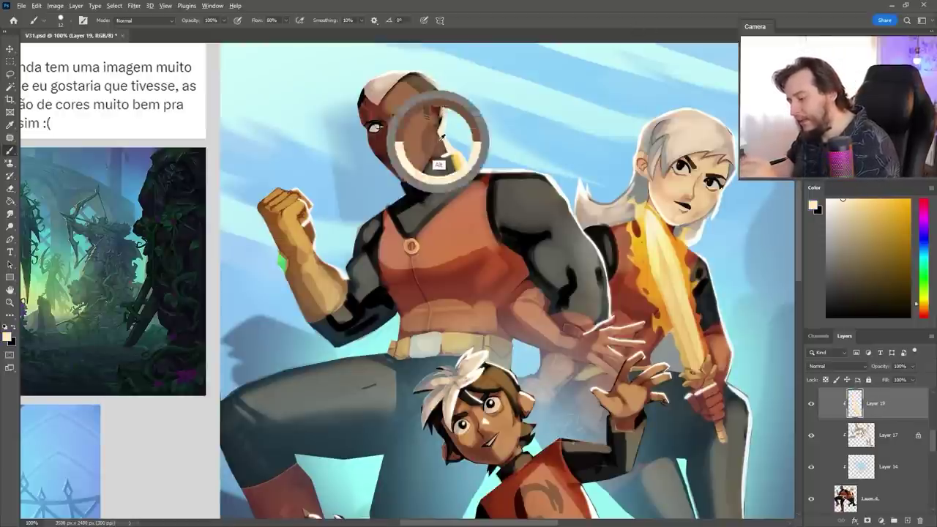
left_click(446, 160, "alt")
mouse_move(446, 156)
left_mouse_down()
mouse_move(450, 171)
mouse_move(538, 176)
left_mouse_up()
left_click(458, 174, "alt")
left_click(452, 175, "alt")
left_click(467, 169, "alt")
left_click(500, 171, "alt")
left_click(504, 173, "alt")
left_click(501, 174, "alt")
Step: Paint along the outer edge of the standing man's shoulder and arm, rotating the canvas to follow the curve
key("r")
left_click_drag(632, 293, 626, 341)
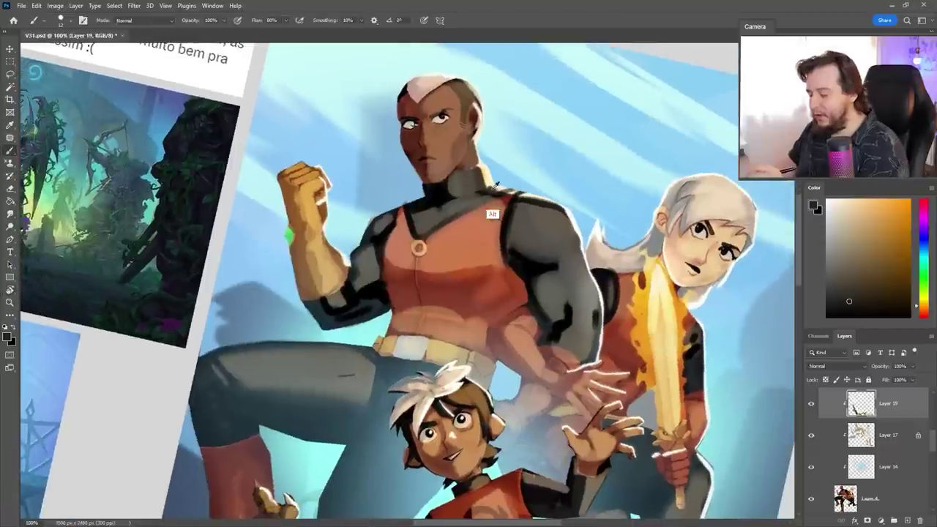
left_click(490, 181, "alt")
mouse_move(558, 203)
left_mouse_down()
mouse_move(590, 252)
mouse_move(572, 216)
mouse_move(602, 302)
mouse_move(583, 257)
mouse_move(604, 325)
mouse_move(601, 298)
mouse_move(602, 351)
left_mouse_up()
mouse_move(604, 306)
left_mouse_down()
mouse_move(601, 355)
mouse_move(614, 306)
left_mouse_up()
key("r")
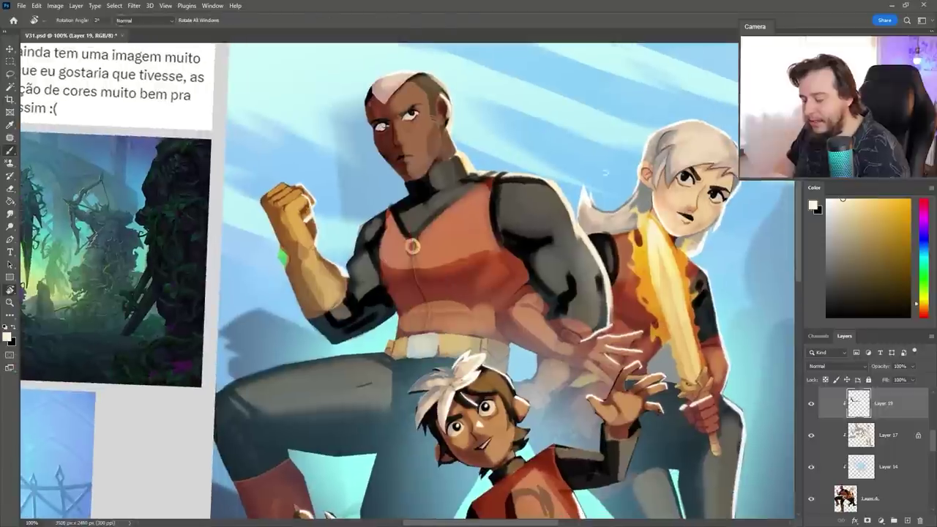
Step: Trim the rim light along the standing man's outer arm with sampled black and cream tones, and straighten the canvas
left_click(597, 291, "alt")
left_click(592, 289, "alt")
left_click_drag(581, 238, 609, 297)
left_click(595, 309, "alt")
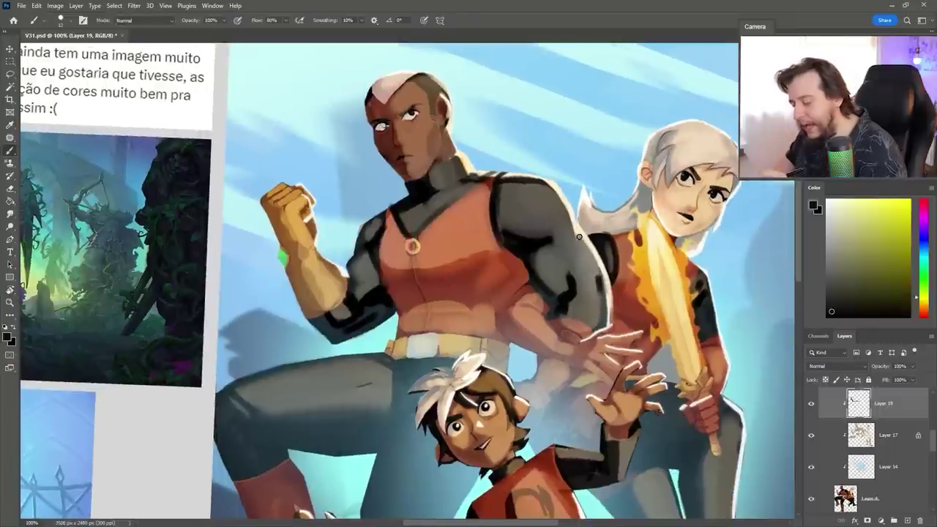
left_click_drag(581, 237, 609, 315)
left_click_drag(549, 187, 586, 246)
key("r")
mouse_move(662, 396)
left_mouse_down()
mouse_move(682, 366)
mouse_move(667, 293)
left_mouse_up()
key("b")
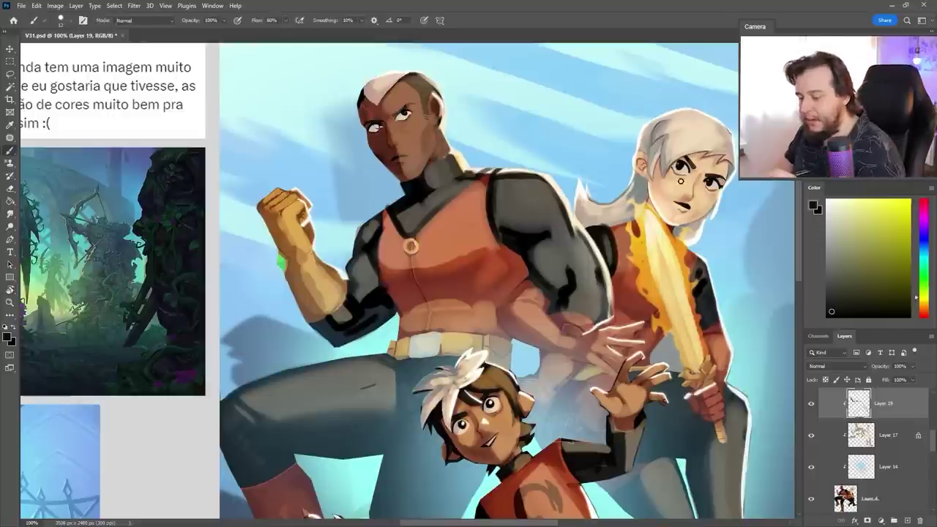
Step: Shade the woman's ponytail and the hair around her ear with a grey sampled from her hair
left_click(591, 201, "alt")
mouse_move(579, 196)
left_mouse_down()
mouse_move(596, 213)
mouse_move(583, 213)
mouse_move(631, 212)
mouse_move(588, 220)
mouse_move(587, 201)
mouse_move(627, 196)
left_mouse_up()
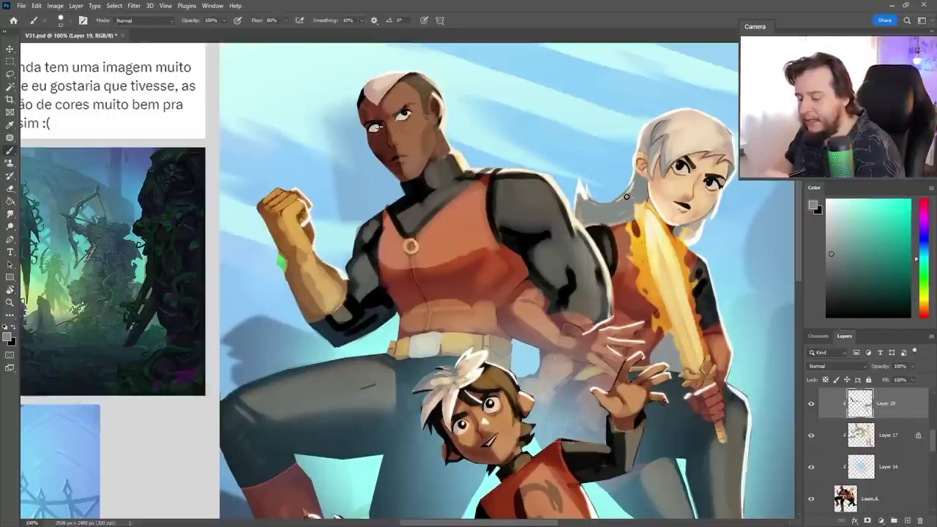
left_click_drag(651, 130, 651, 166)
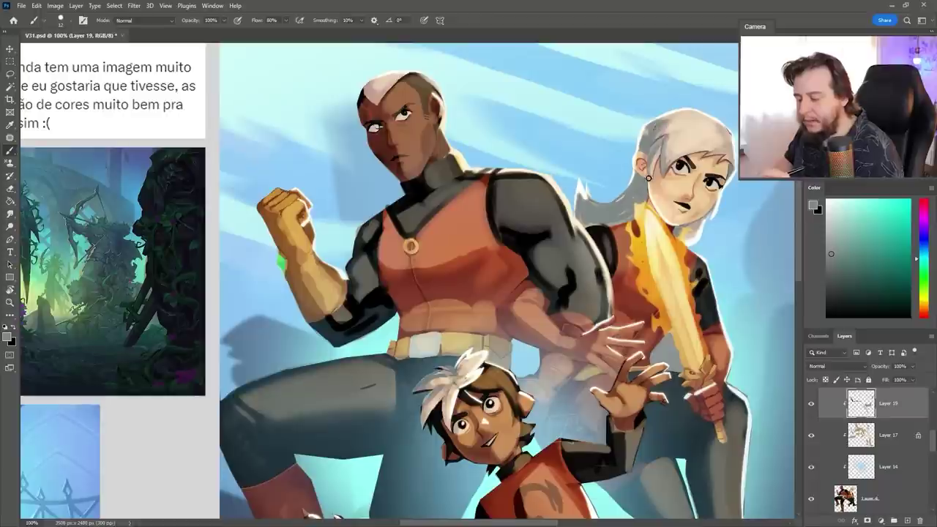
Step: Paint light beige strokes into the woman's side hair above her ear and fringe
left_click(670, 146, "alt")
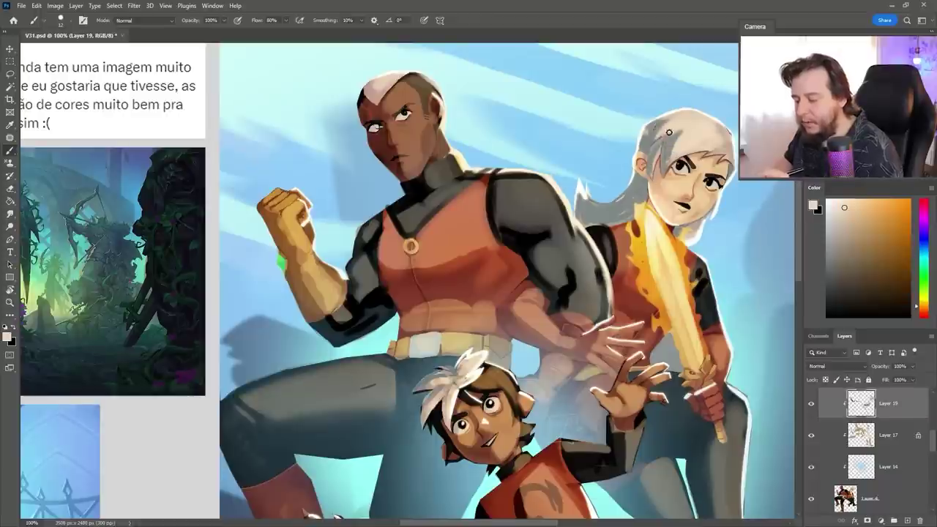
left_click_drag(682, 132, 663, 170)
mouse_move(680, 132)
left_mouse_down()
mouse_move(667, 171)
mouse_move(703, 158)
mouse_move(664, 171)
mouse_move(724, 146)
mouse_move(706, 153)
mouse_move(736, 163)
mouse_move(676, 149)
left_mouse_up()
left_click(661, 174, "alt")
Step: Paint the crown of the woman's hair in light beige with a 29 px brush inside a freehand selection, and deselect
right_click(734, 163)
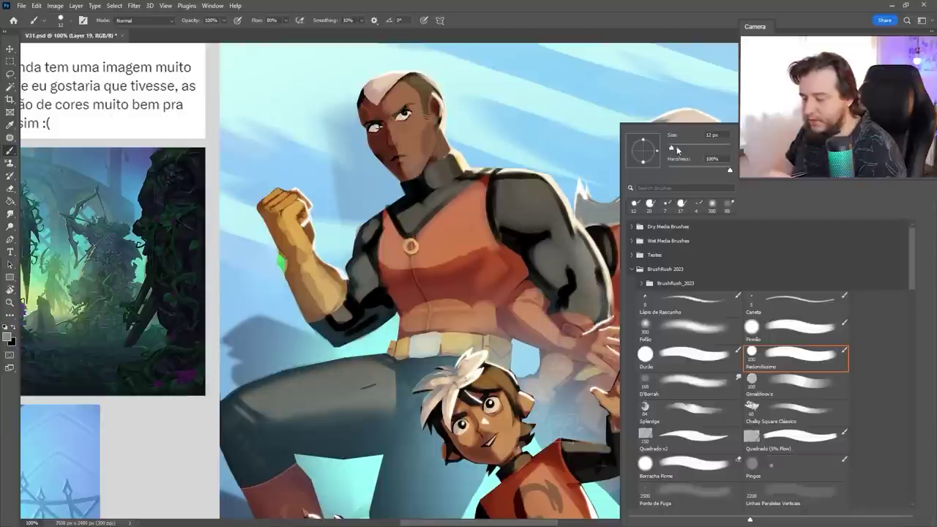
left_click(703, 32)
left_click(700, 156, "alt")
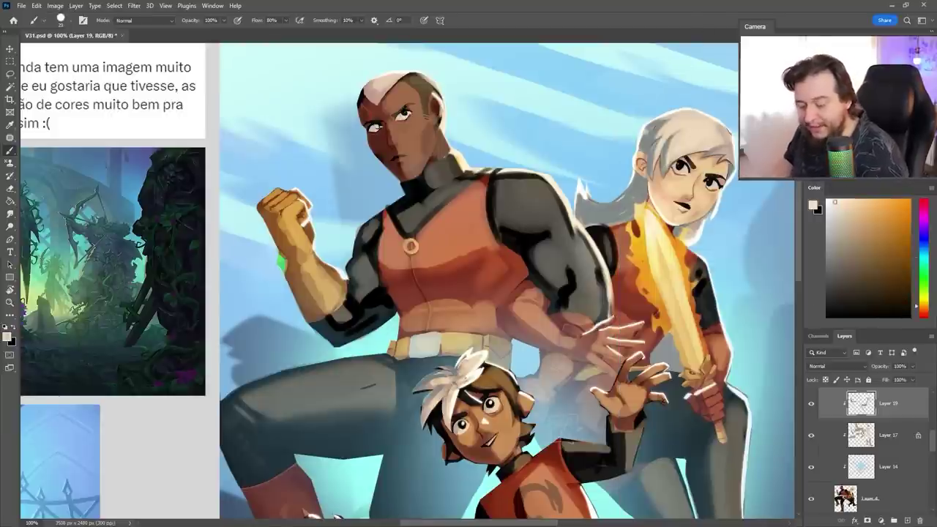
key("l")
mouse_move(693, 112)
left_mouse_down()
mouse_move(716, 151)
mouse_move(699, 152)
mouse_move(689, 127)
mouse_move(670, 117)
mouse_move(693, 112)
mouse_move(674, 147)
left_mouse_up()
key("b")
key("ctrl+d")
Step: Refine the highlights on the crown and fringe of the woman's hair with fine strokes in grey and beige sampled from her hair
right_click(724, 147)
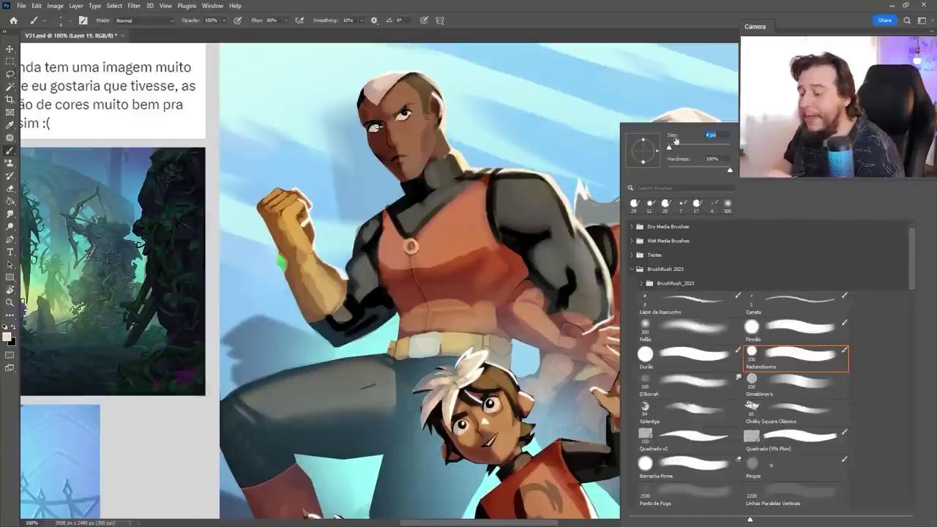
left_click(672, 116, "alt")
right_click(677, 130)
left_click(675, 119, "alt")
right_click(705, 157)
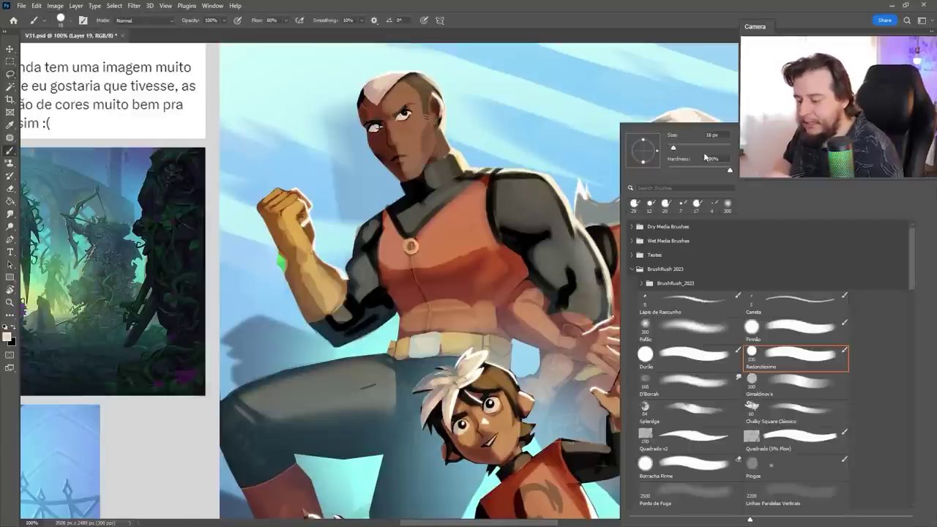
left_click(676, 120)
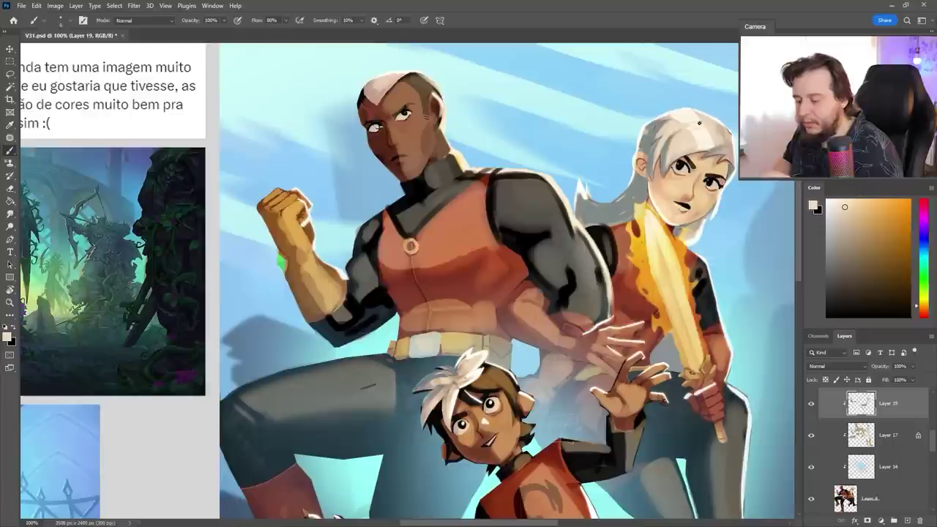
left_click(685, 112, "alt")
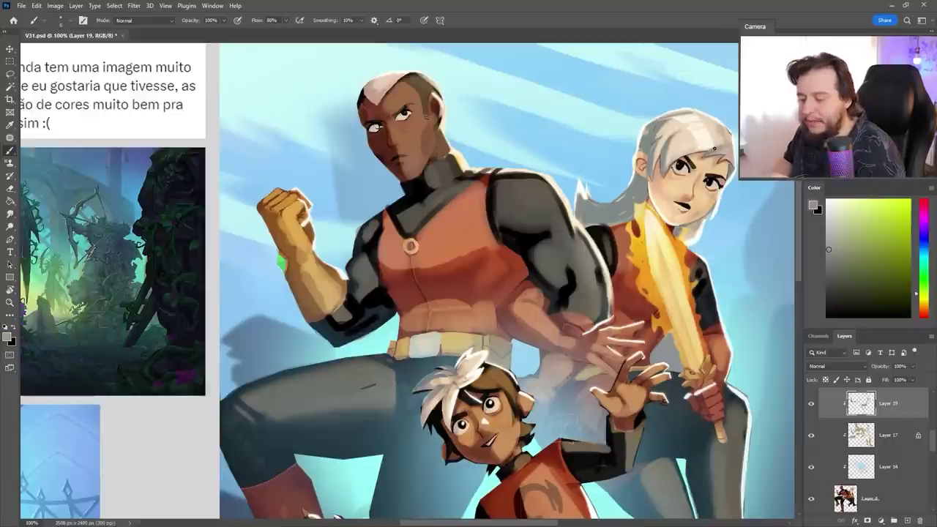
left_click(716, 151, "alt")
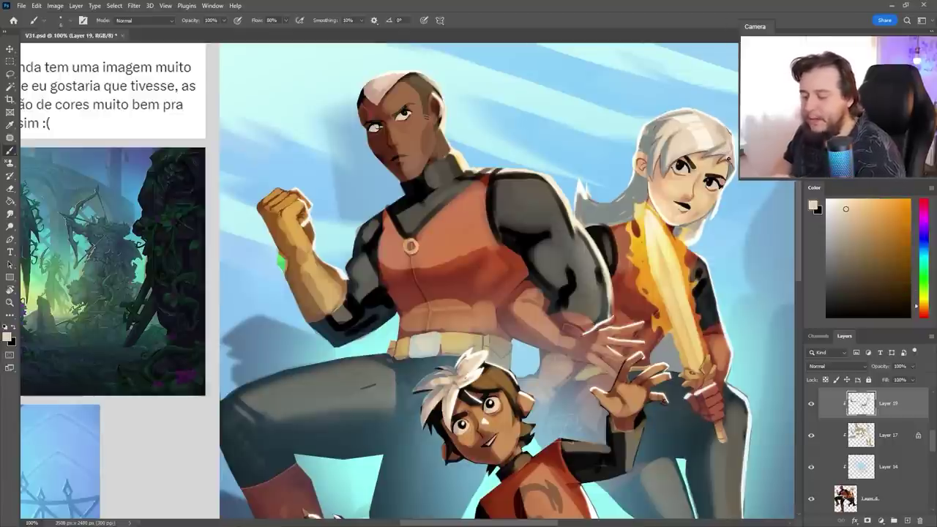
Step: Paint the woman's face and chin with a light skin tone sampled from her cheek, using the hard round brush
left_click(705, 199, "alt")
right_click(714, 162)
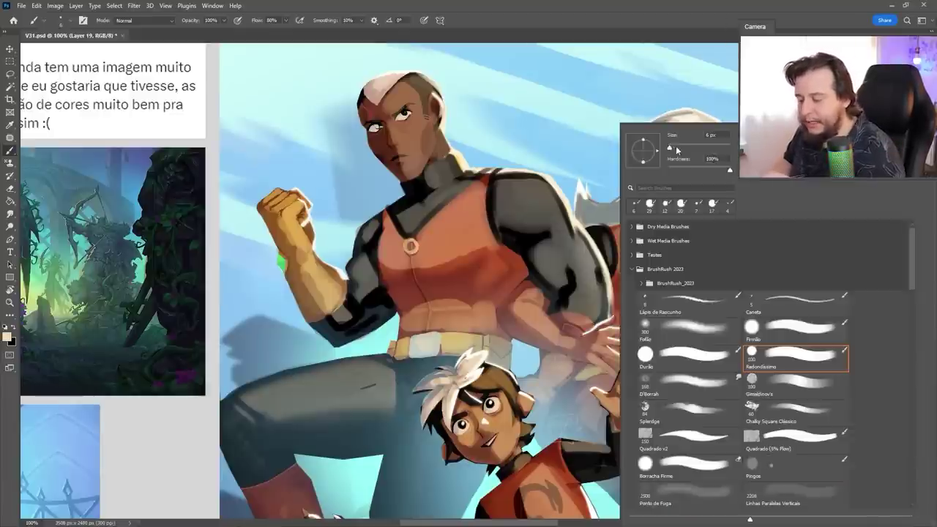
left_click(677, 149)
left_click(696, 20)
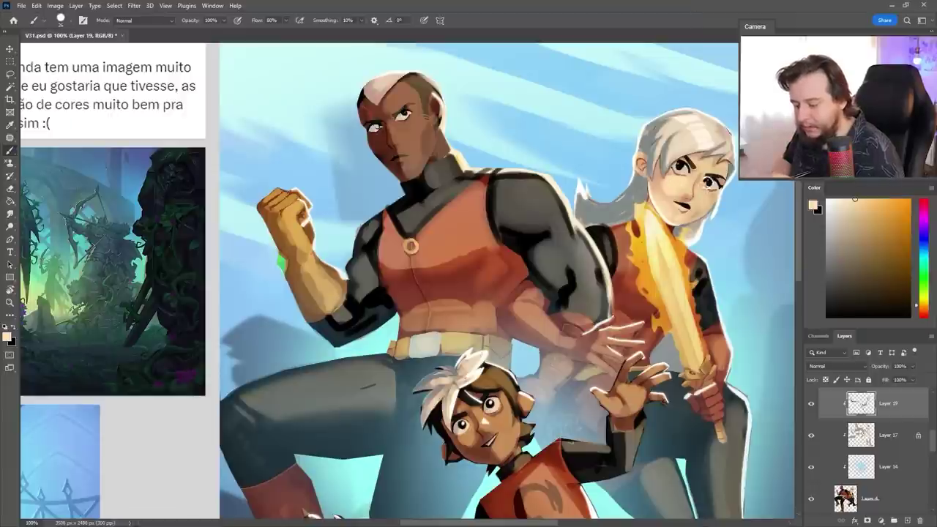
right_click(709, 182)
left_click(675, 148)
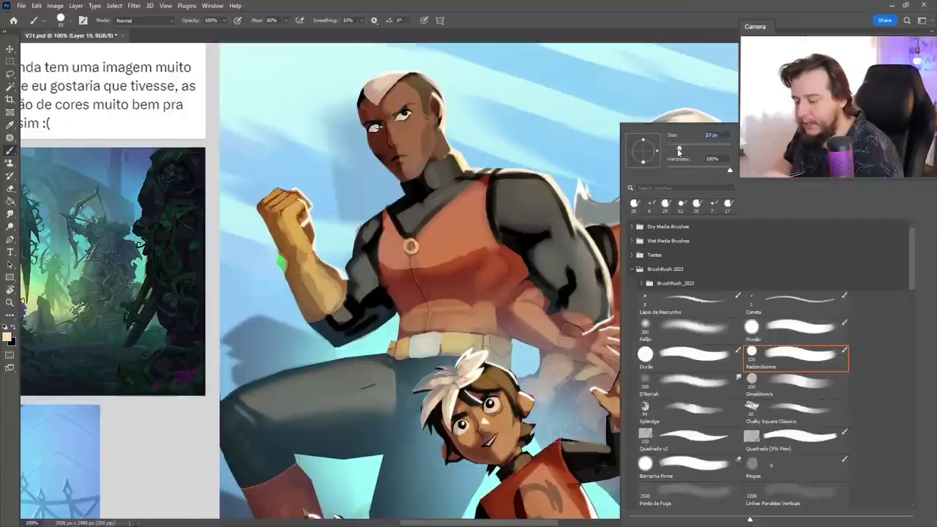
key("Return")
left_click_drag(678, 216, 691, 217)
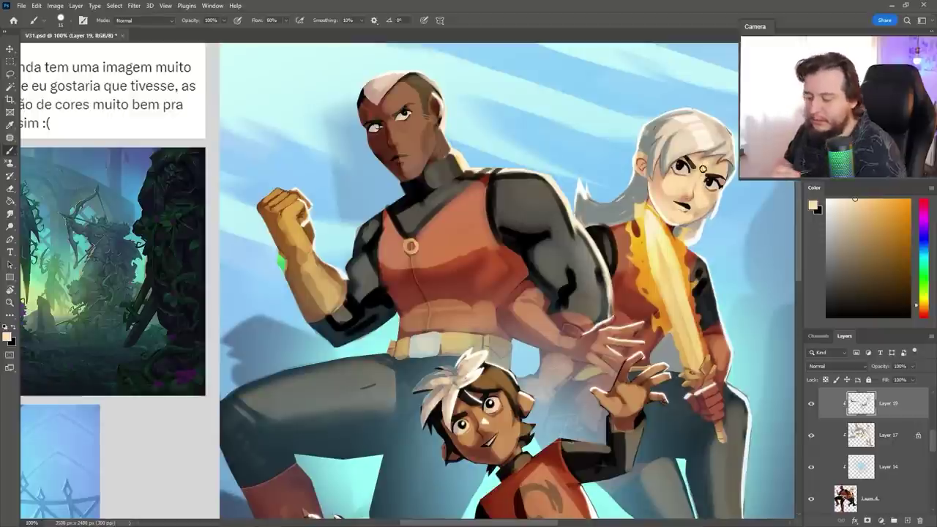
Step: Paint an orange glow sampled from the flames around the woman's sword and torso with the soft 300 px Fofão brush
left_click(669, 212, "alt")
left_click(680, 252, "alt")
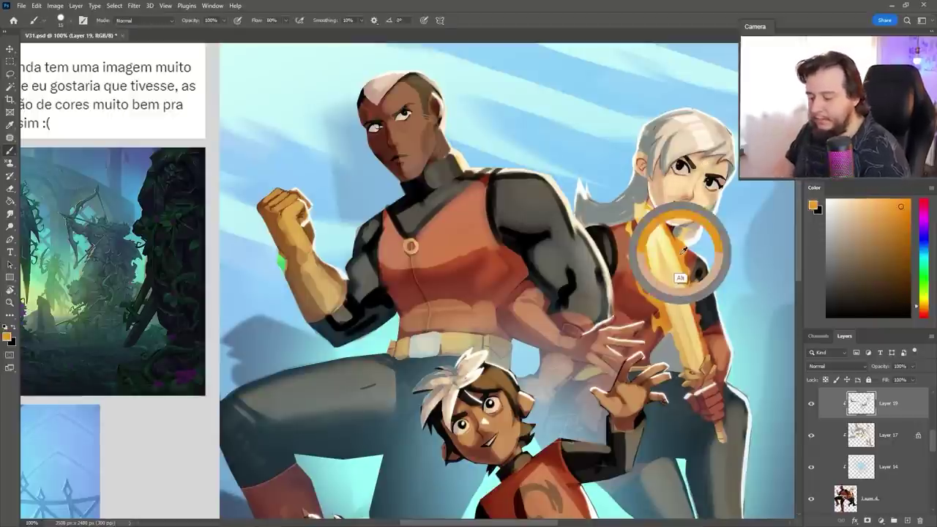
left_click(685, 325)
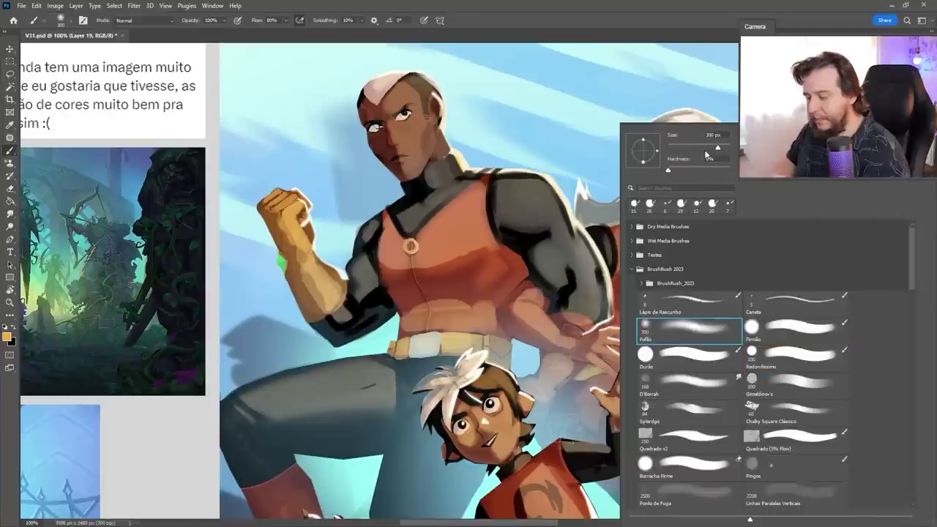
left_click(725, 57)
left_click(683, 325)
left_click_drag(689, 330, 669, 293)
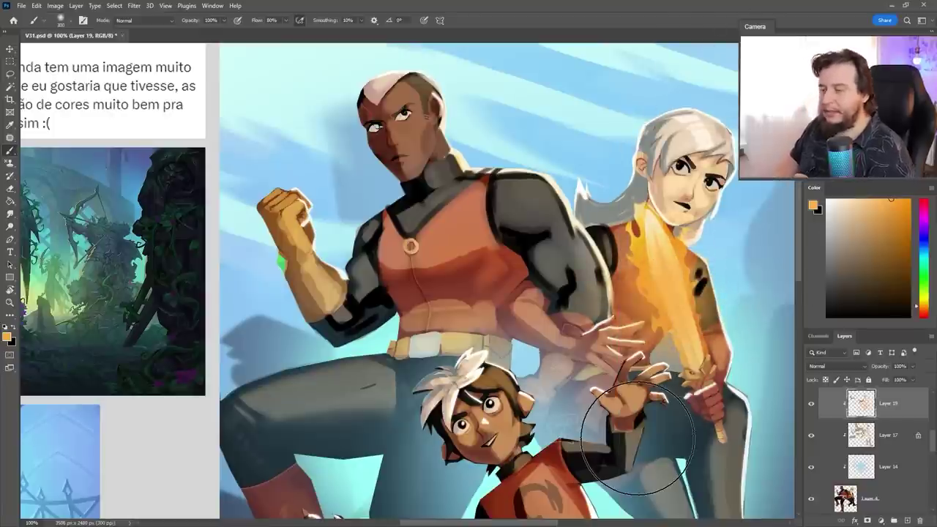
left_click(881, 203)
right_click(694, 336)
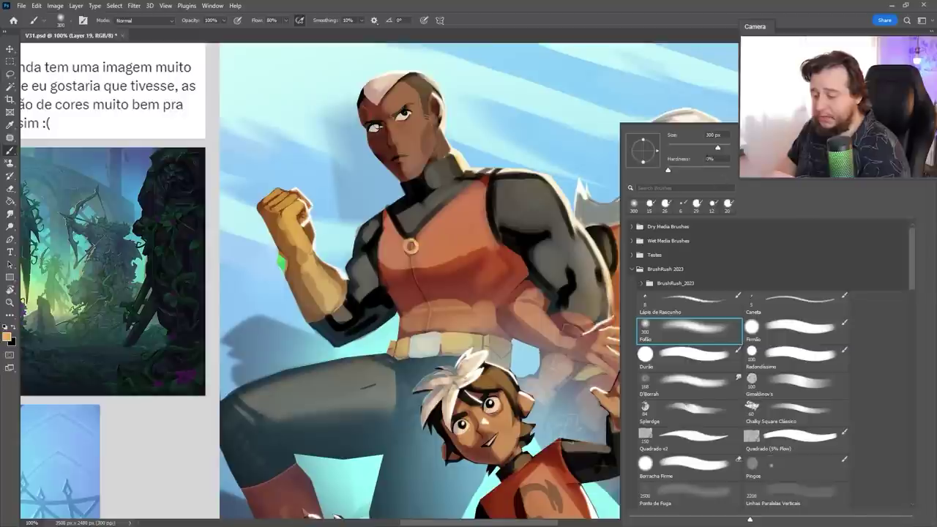
left_click(694, 147)
Step: Fill a narrow freehand selection along the sword's blade with near-white, and deselect
key("l")
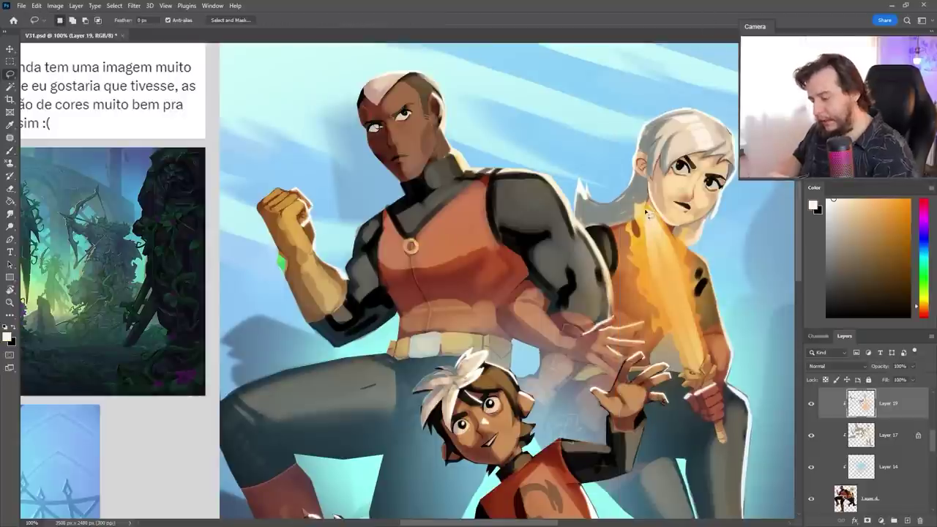
mouse_move(647, 210)
left_mouse_down()
mouse_move(700, 372)
mouse_move(661, 259)
mouse_move(700, 369)
mouse_move(708, 356)
mouse_move(647, 211)
left_mouse_up()
key("g")
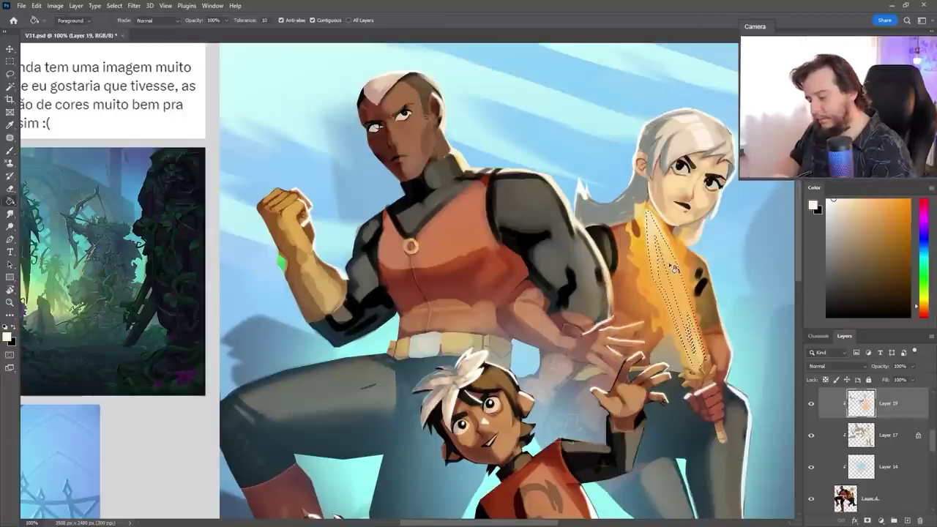
left_click(674, 268)
key("ctrl+d")
key("ctrl+minus")
key("ctrl+minus")
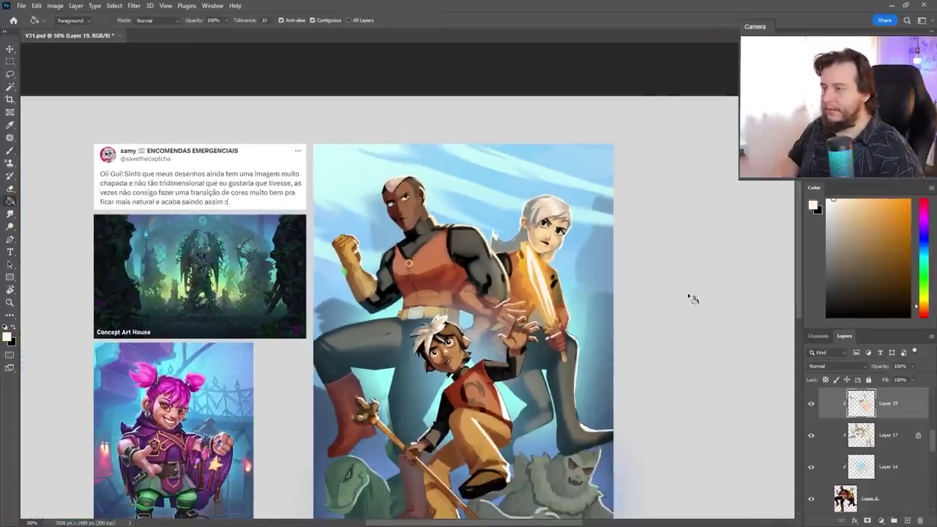
left_click_drag(607, 370, 637, 296)
left_click_drag(556, 308, 589, 296)
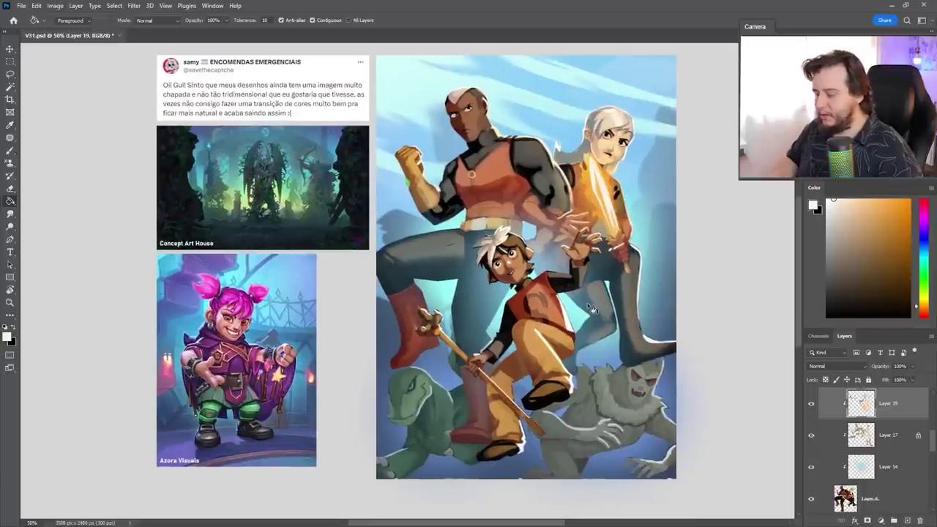
Step: Lower the opacity of the blue haze on Layer 14 to 82%
left_click(515, 305, "ctrl")
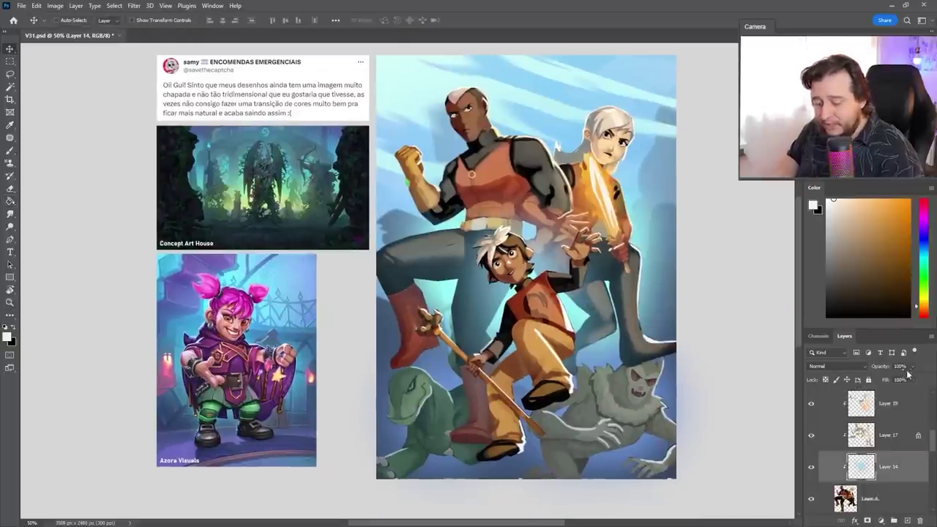
left_click_drag(912, 366, 904, 379)
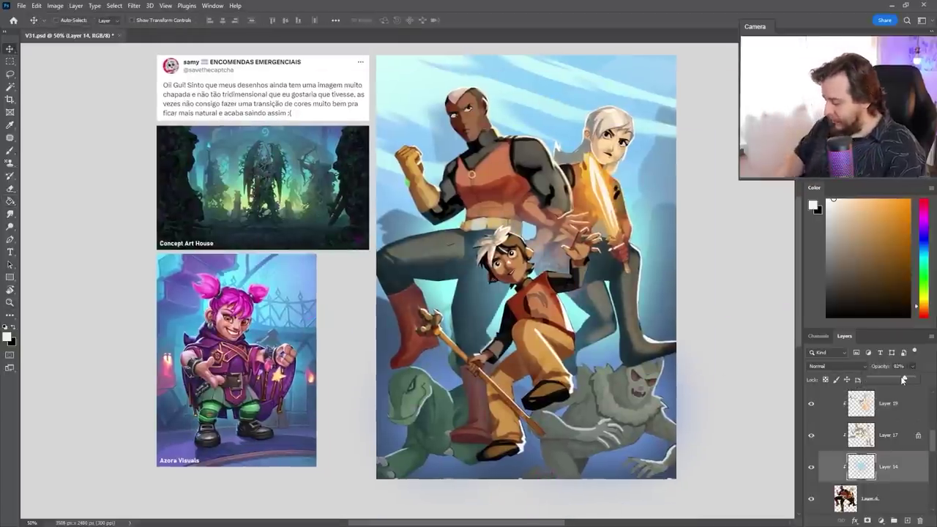
left_click(908, 496)
Step: Add a new layer above Layer 18 and load the illustration's outline from Layer 1 copy as a selection
scroll(906, 476, "up", 5)
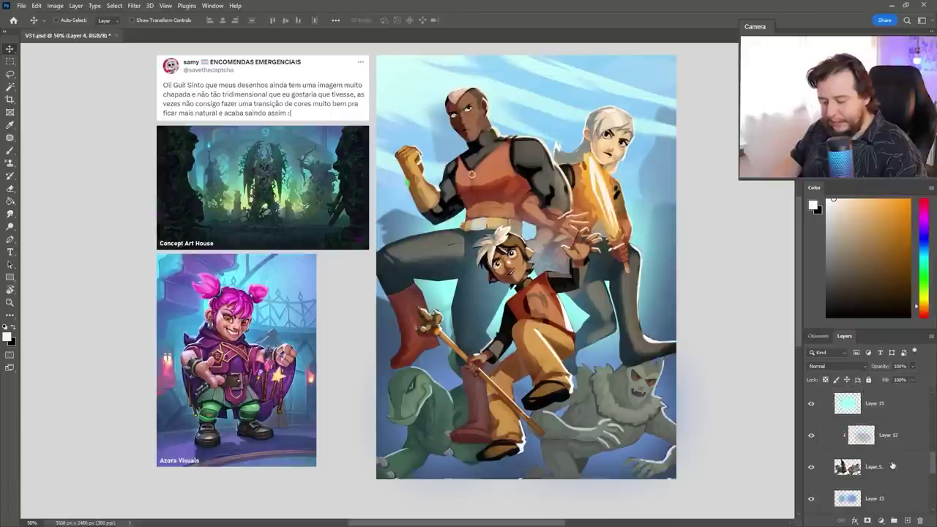
scroll(905, 465, "down", 2)
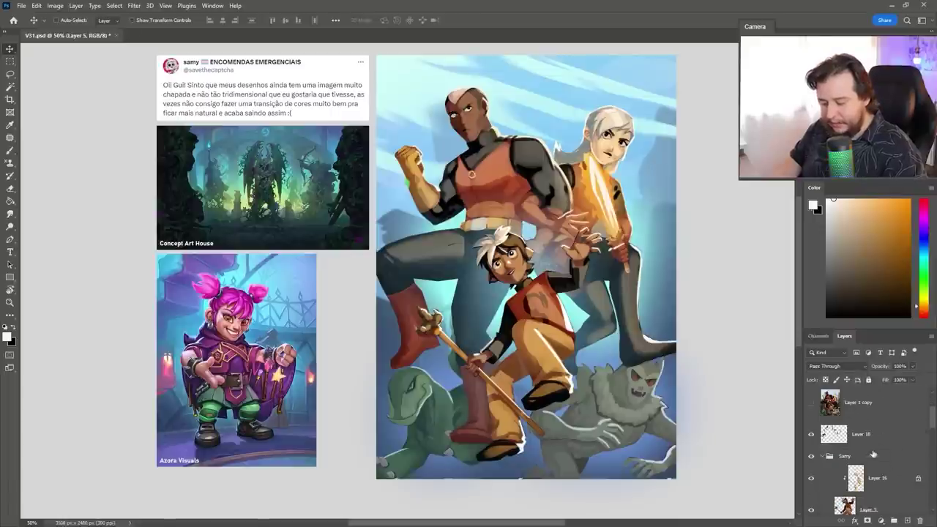
left_click(867, 435)
left_click(906, 520)
left_click(835, 412, "ctrl")
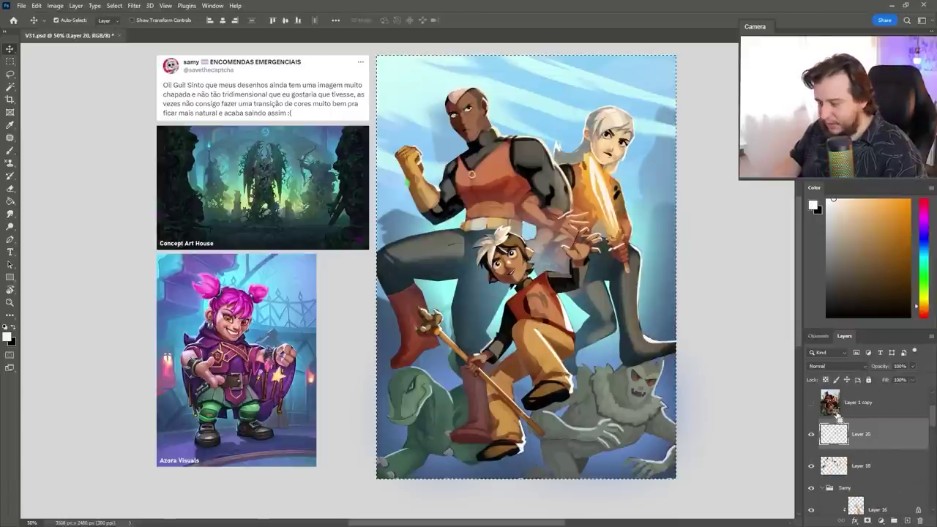
Step: Set the new layer to Color Dodge and brush dark orange light over the illustration with a soft 1457 px brush
key("b")
right_click(680, 343)
left_click(680, 338)
left_click_drag(718, 148, 725, 148)
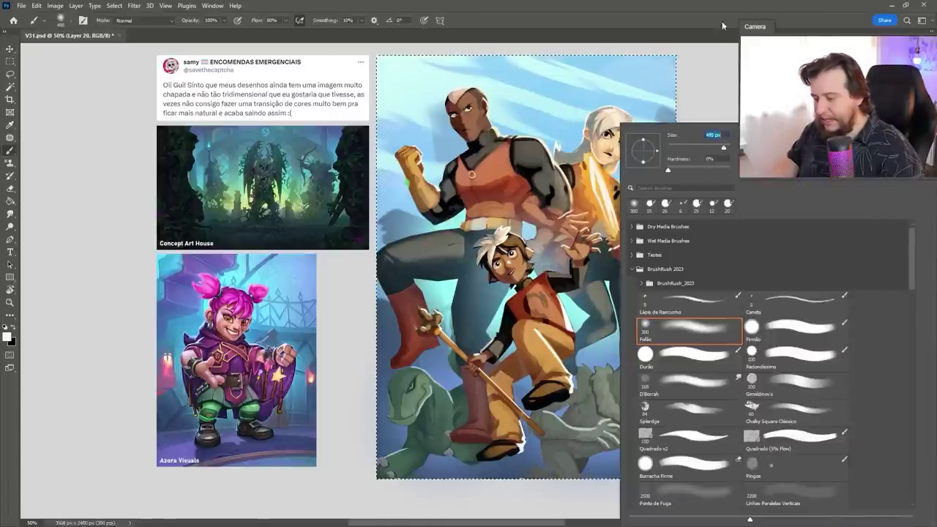
key("Return")
left_click(840, 367)
left_click(821, 383)
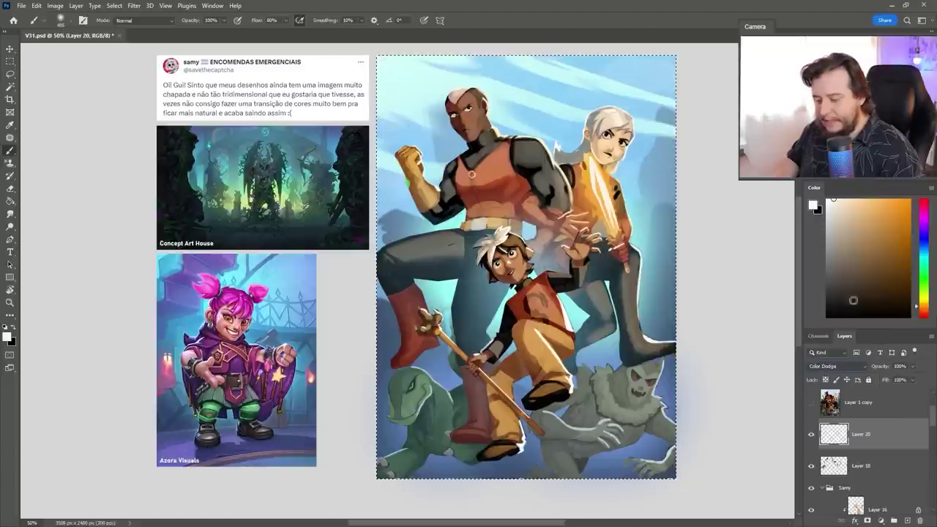
right_click(530, 218)
left_click_drag(631, 149, 636, 151)
left_click_drag(896, 240, 909, 269)
mouse_move(689, 192)
left_mouse_down()
mouse_move(496, 143)
mouse_move(383, 330)
mouse_move(410, 360)
mouse_move(547, 410)
mouse_move(715, 398)
left_mouse_up()
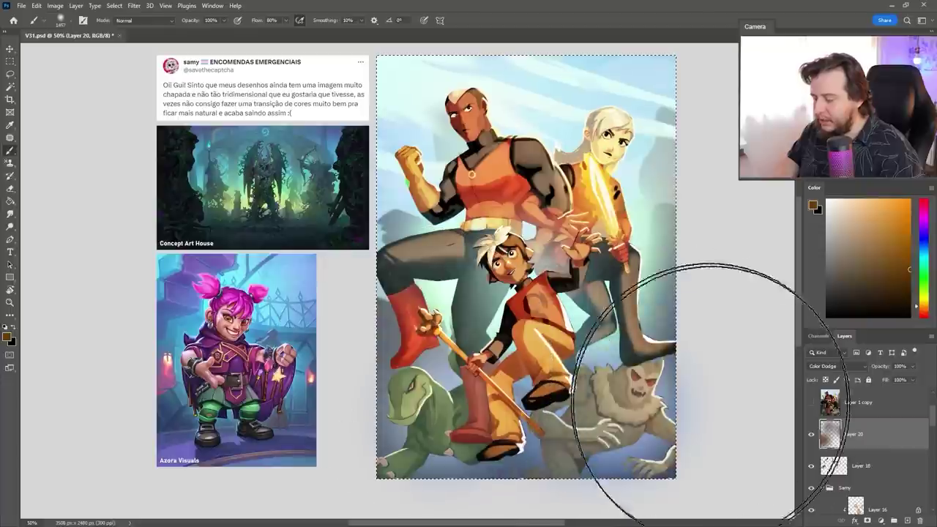
Step: Tweak the Color Dodge layer with Hue/Saturation, reduce its opacity and clear the selection
key("ctrl+u")
left_click_drag(780, 362, 776, 362)
left_click(878, 331)
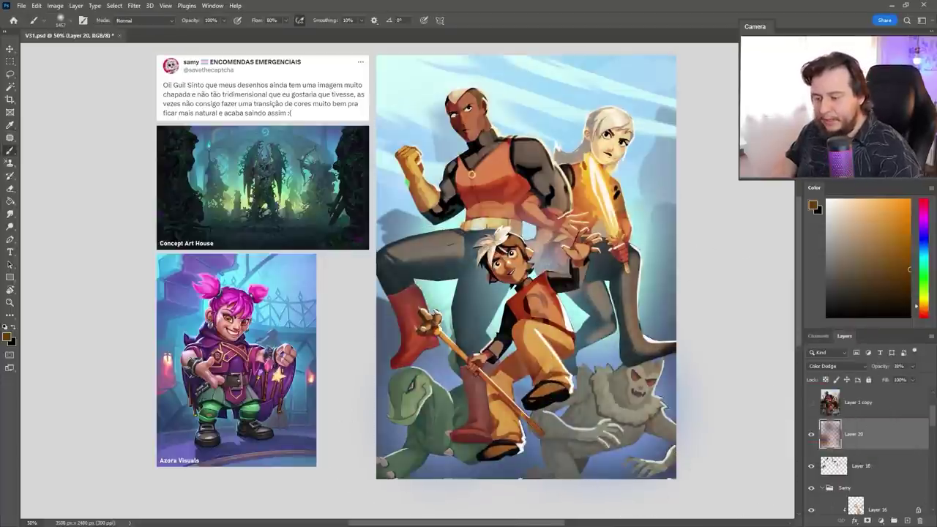
Step: Add a Vibrance adjustment layer above the Color Dodge layer with vibrance at +60
left_click(882, 520)
left_click(892, 389)
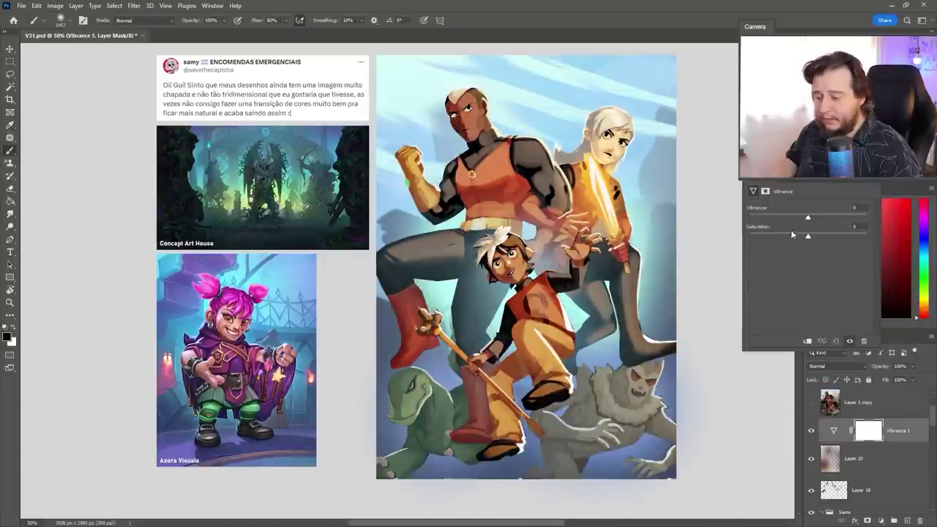
left_click_drag(807, 187, 707, 260)
left_click_drag(707, 313, 740, 313)
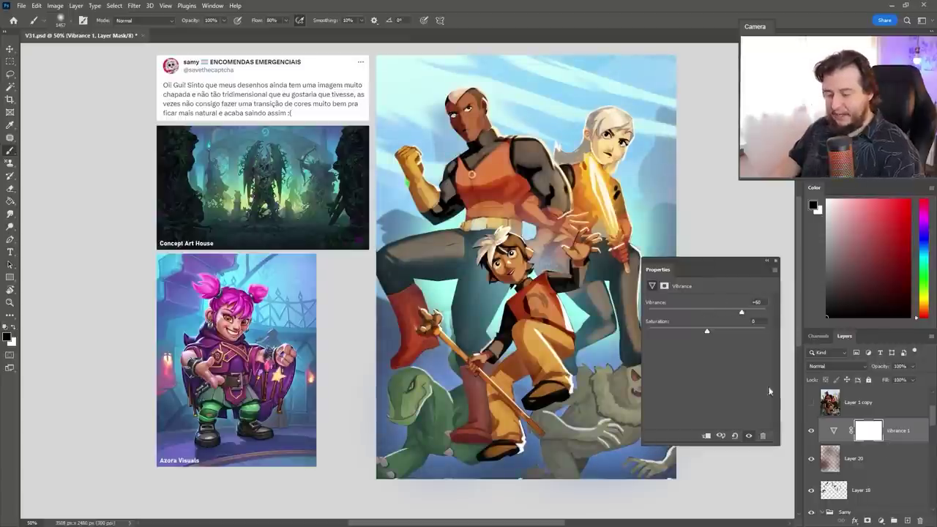
left_click(776, 261)
Step: Group all the painting layers from the Vibrance adjustment down to Layer 1
key("v")
scroll(903, 437, "down", 8)
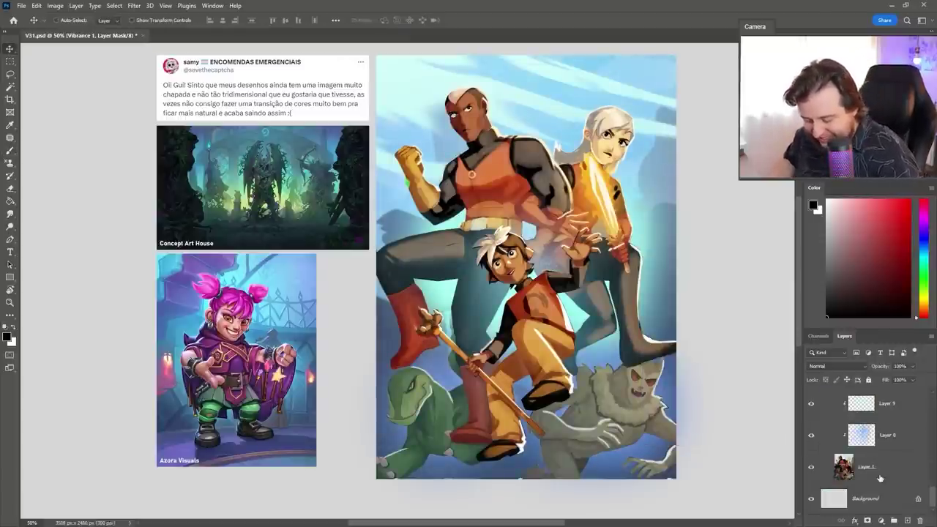
left_click(880, 477, "shift")
key("ctrl+g")
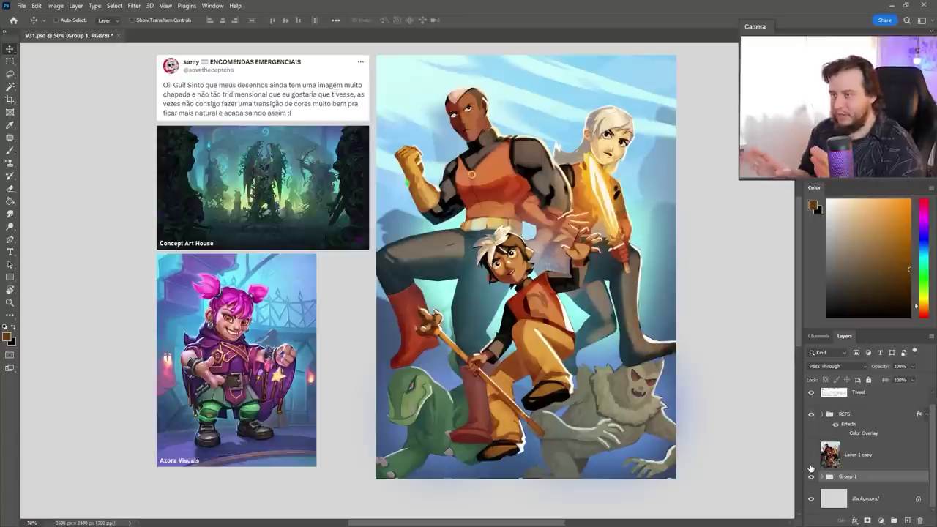
Step: Compare the values of the repainted version and the original Layer 1 copy in a greyscale proof
key("ctrl+y")
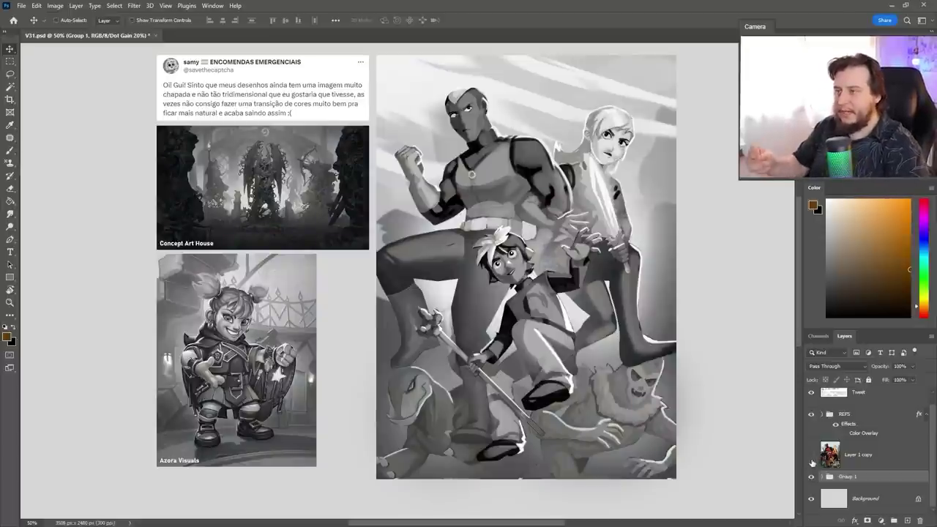
left_click(812, 458)
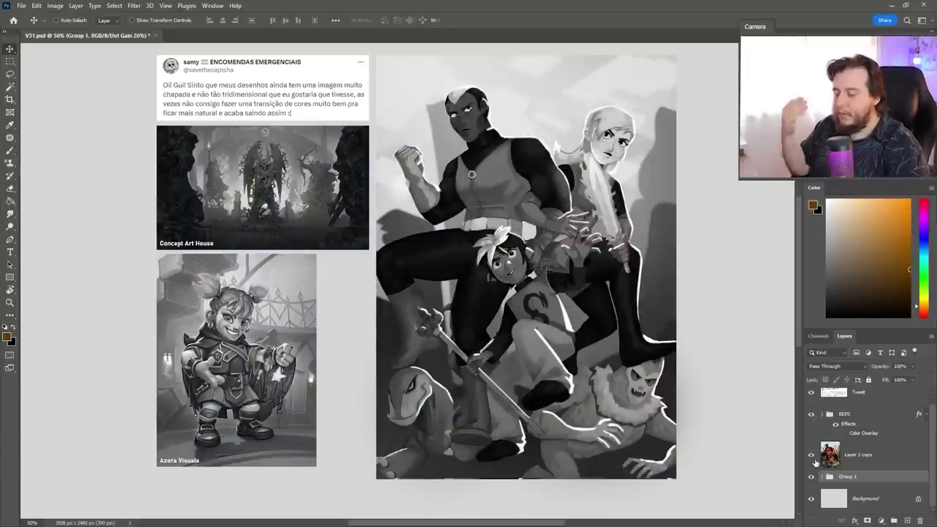
left_click(812, 456)
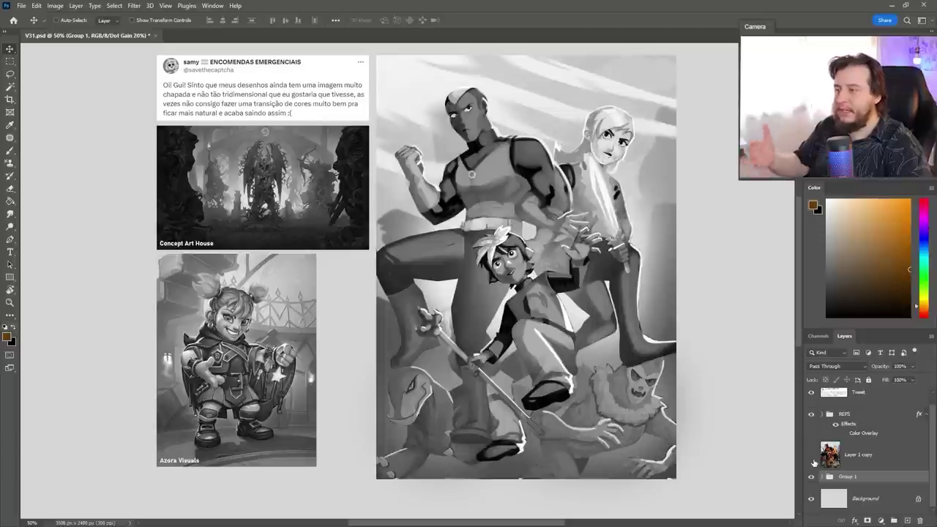
left_click(811, 456)
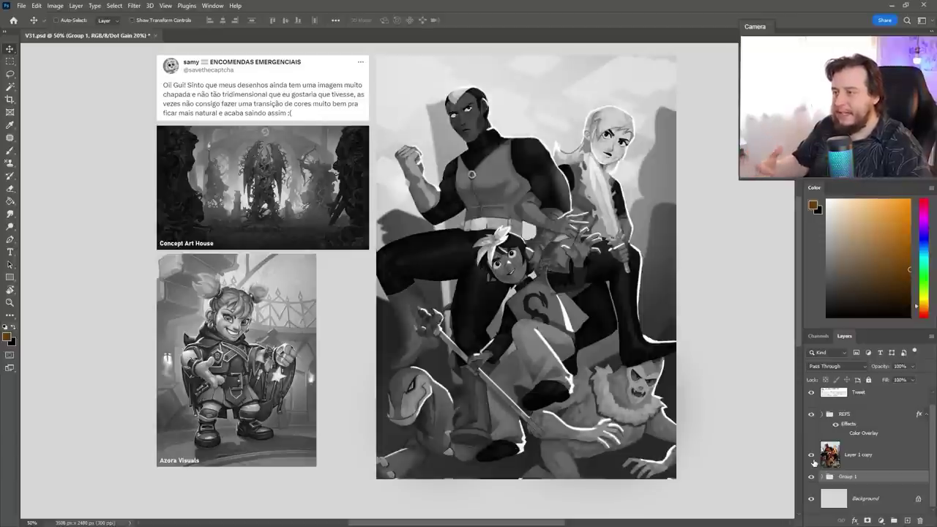
key("ctrl+y")
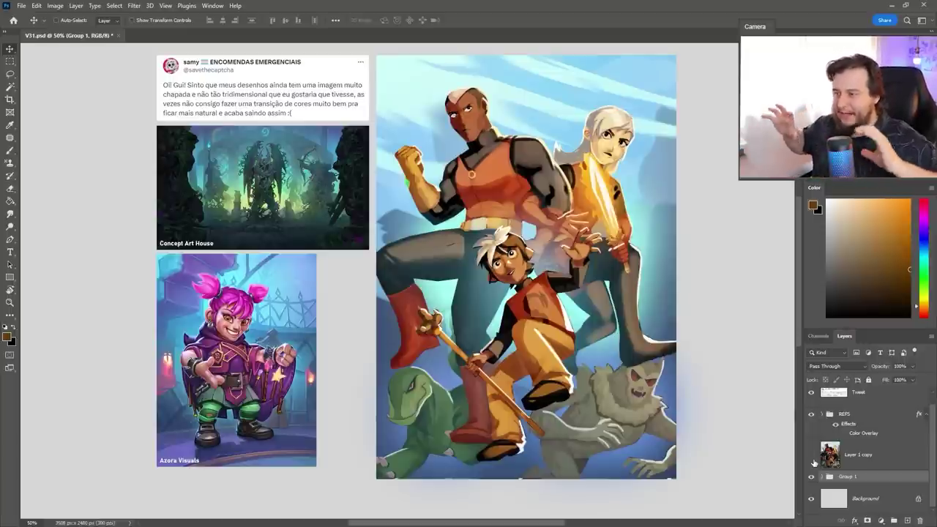
Step: Compare the repainted version with the original Layer 1 copy, alternating between the greyscale proof and full colour, and leave the copy hidden
left_click(811, 457)
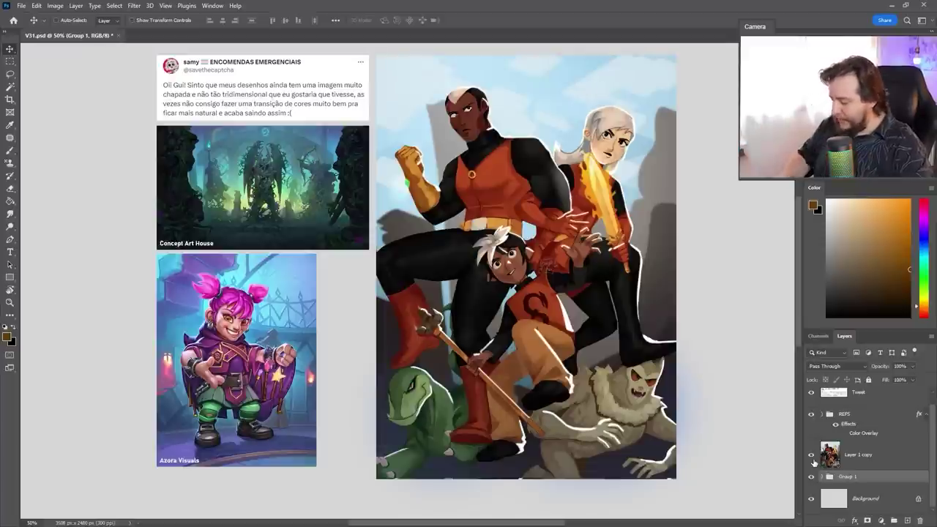
key("ctrl+y")
left_click(811, 456)
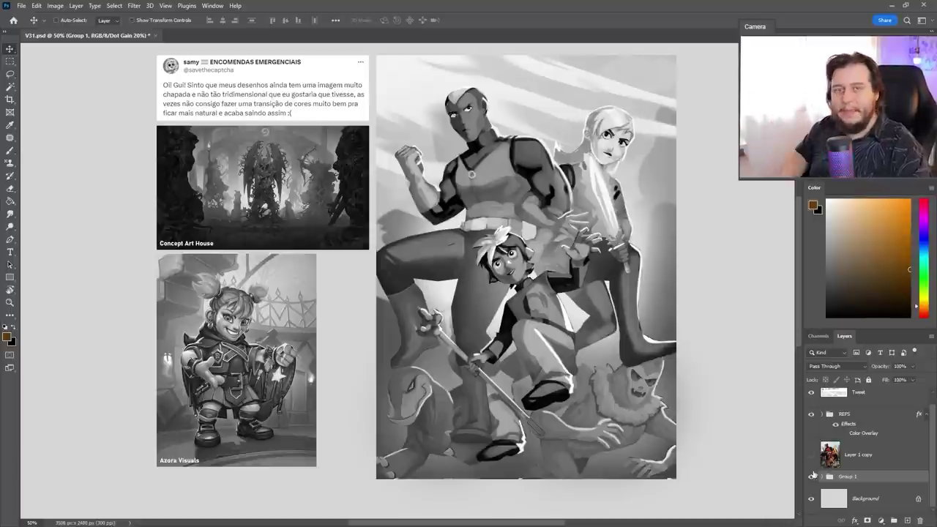
key("ctrl+y")
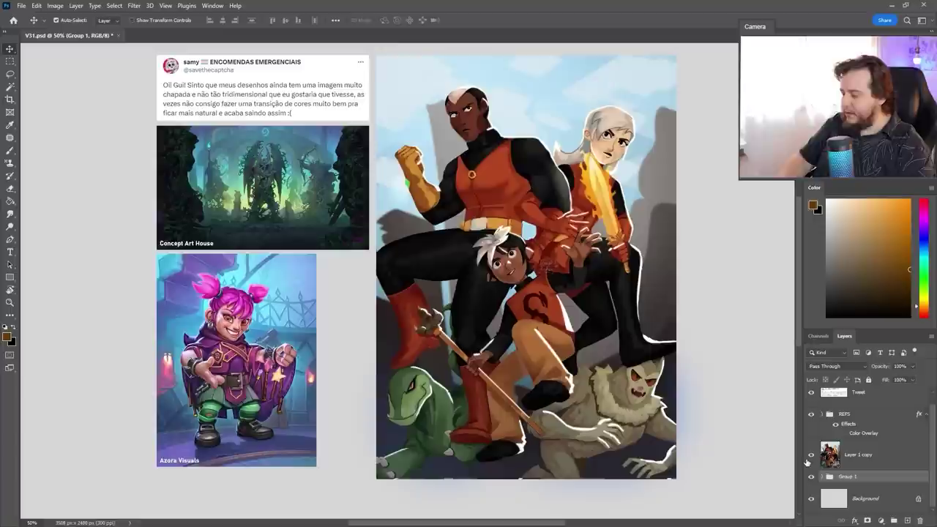
left_click(808, 459)
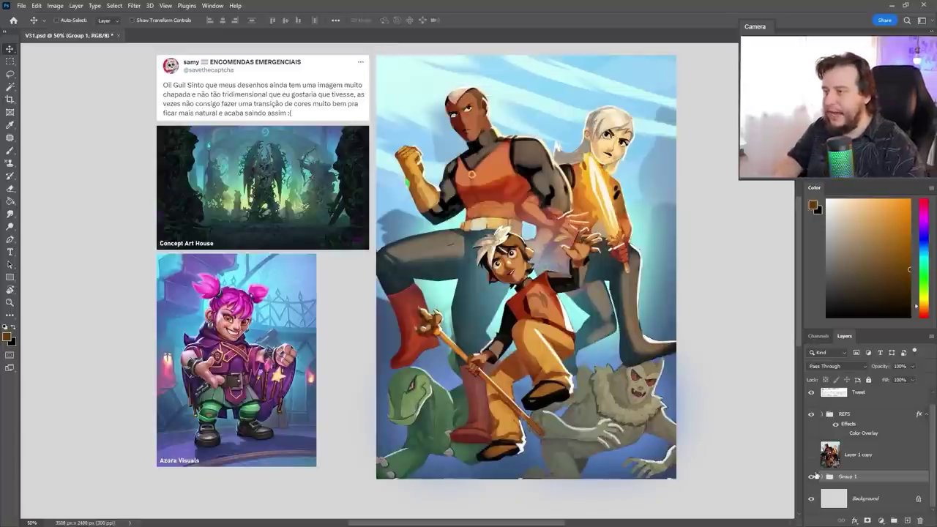
Step: Add a new layer above Group 1 and choose the hard round Redondíssimo brush for marking up the composition
left_click(907, 521)
key("b")
right_click(610, 312)
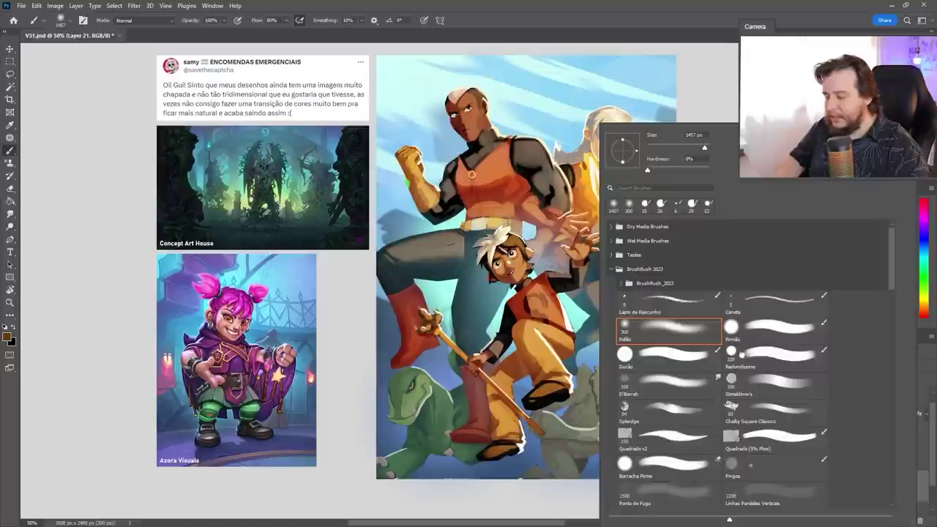
left_click(739, 356)
left_click(627, 35)
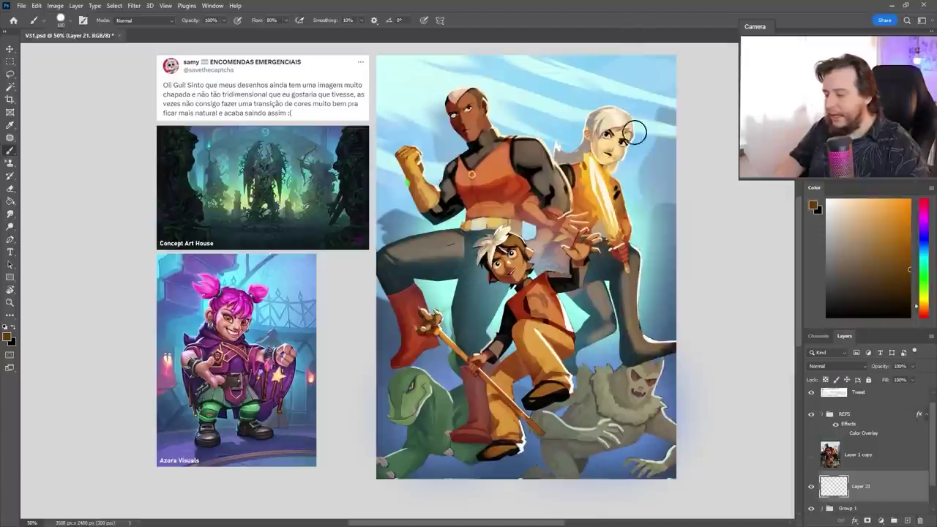
right_click(549, 134)
key("Escape")
Step: Draw a crimson triangle linking the three heroes' heads and mark the faces of the green and white creatures with crimson dots
mouse_move(458, 107)
left_mouse_down()
mouse_move(601, 134)
mouse_move(527, 253)
mouse_move(468, 108)
left_mouse_up()
left_click(425, 390)
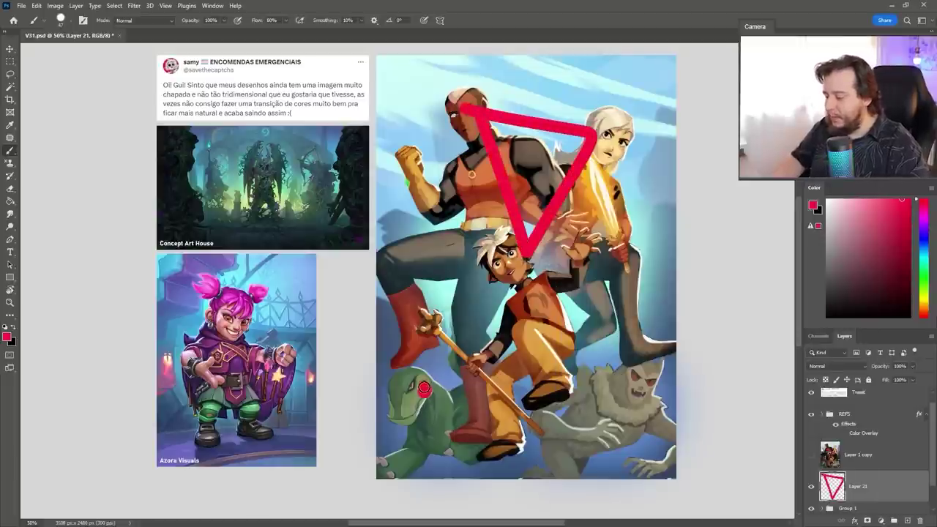
left_click(632, 386)
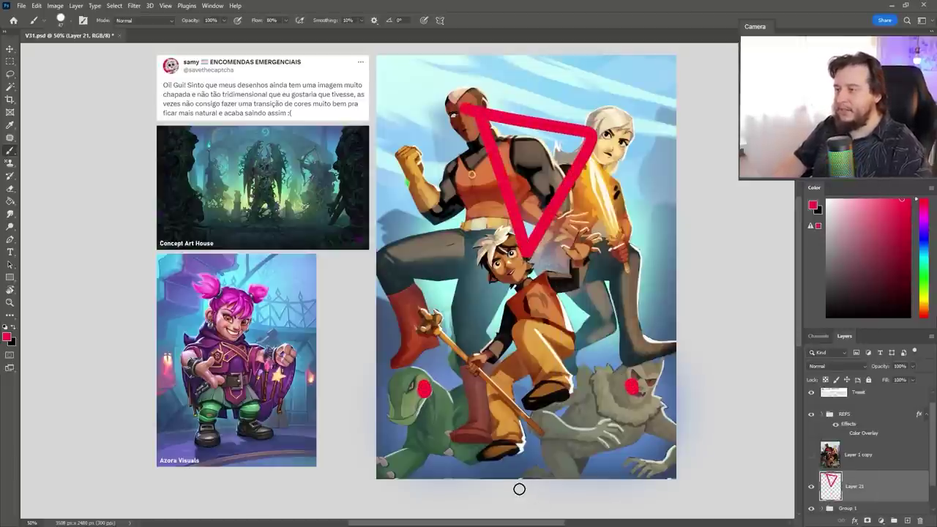
Step: Hide the triangle markup on Layer 21 and select the Color Dodge layer, Layer 20, inside Group 1
key("ctrl+comma")
key("v")
left_click(476, 285, "ctrl")
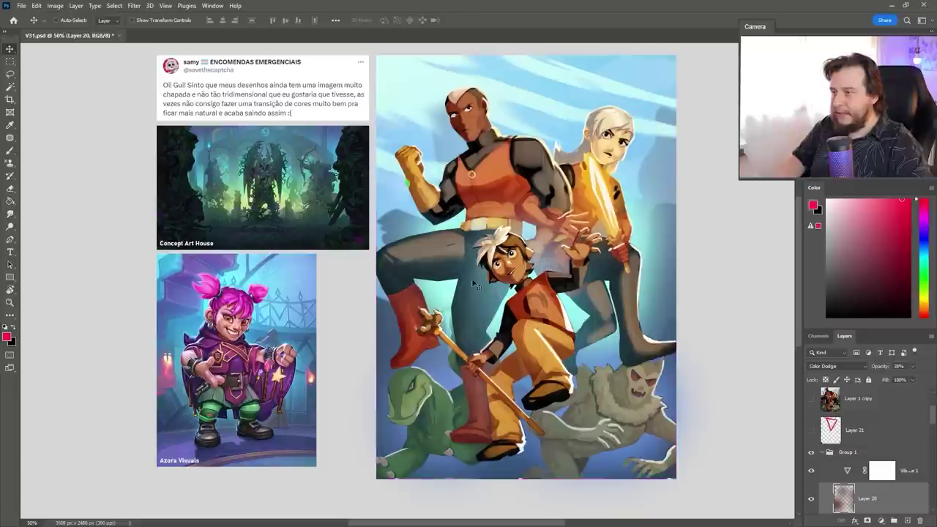